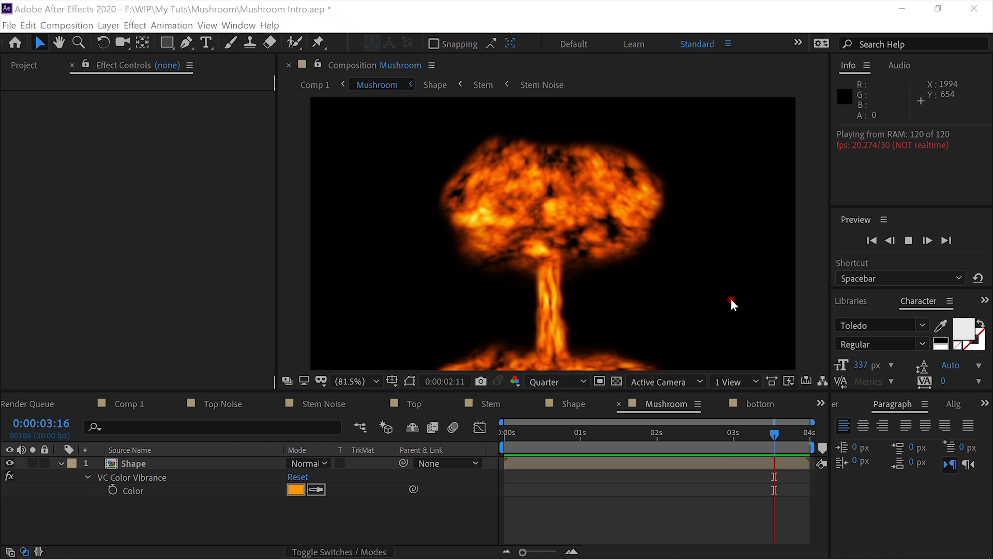
Stop the preview and start a new project, saving the changes to Mushroom Intro.aep
click(907, 240)
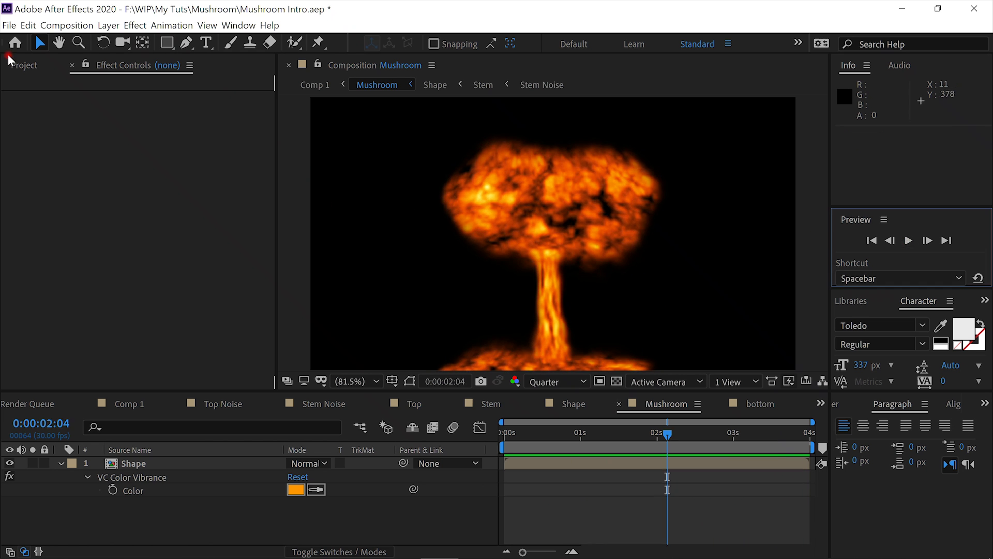
click(9, 26)
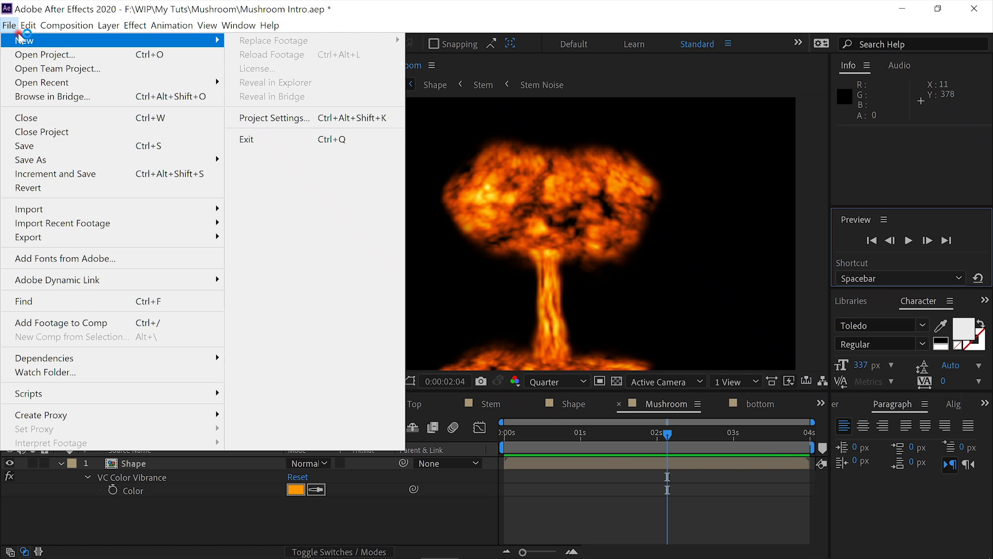
mouse_move(31, 40)
click(249, 43)
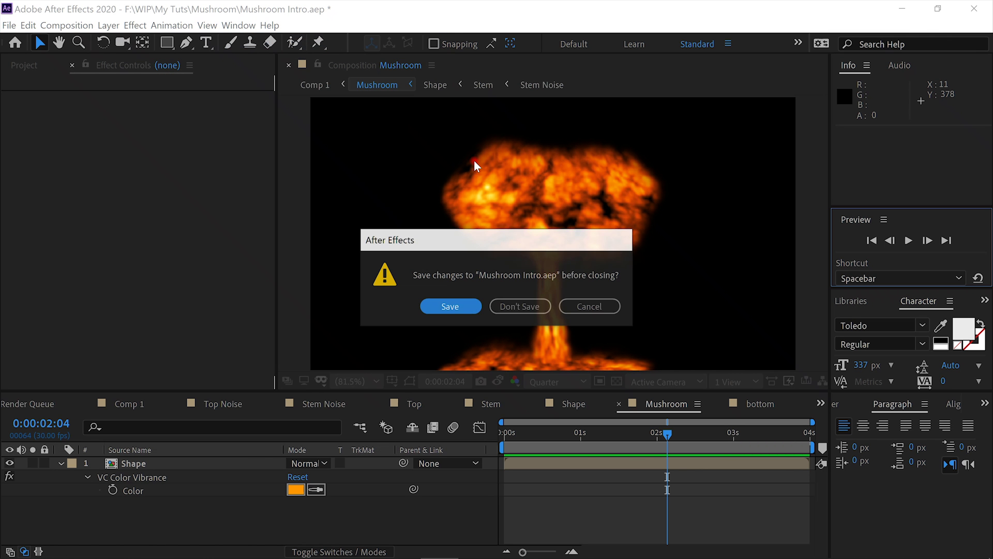
click(468, 301)
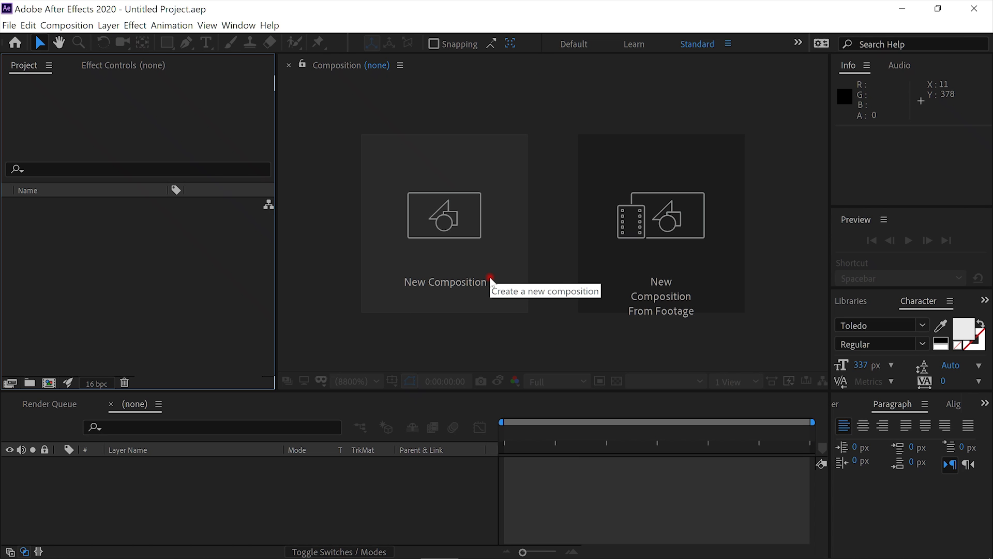
Create a 1920 x 1080, 30 fps, 4-second composition and add a comp-size white solid named T Part
click(464, 272)
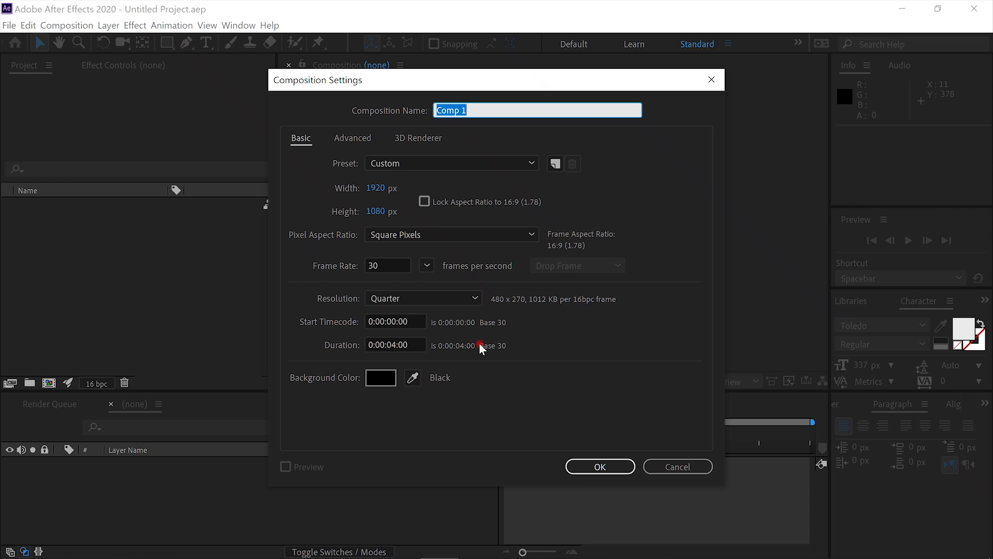
click(589, 463)
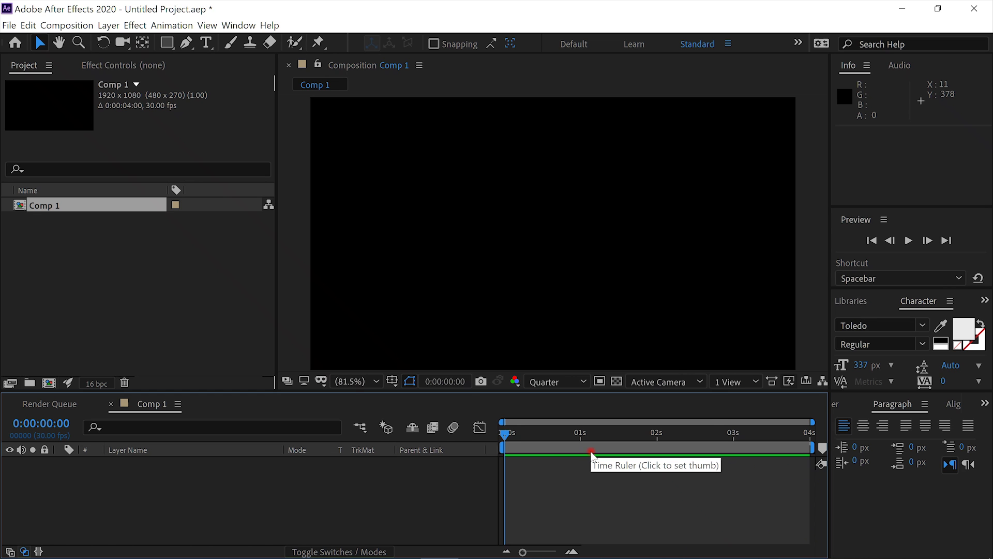
key(ctrl+y)
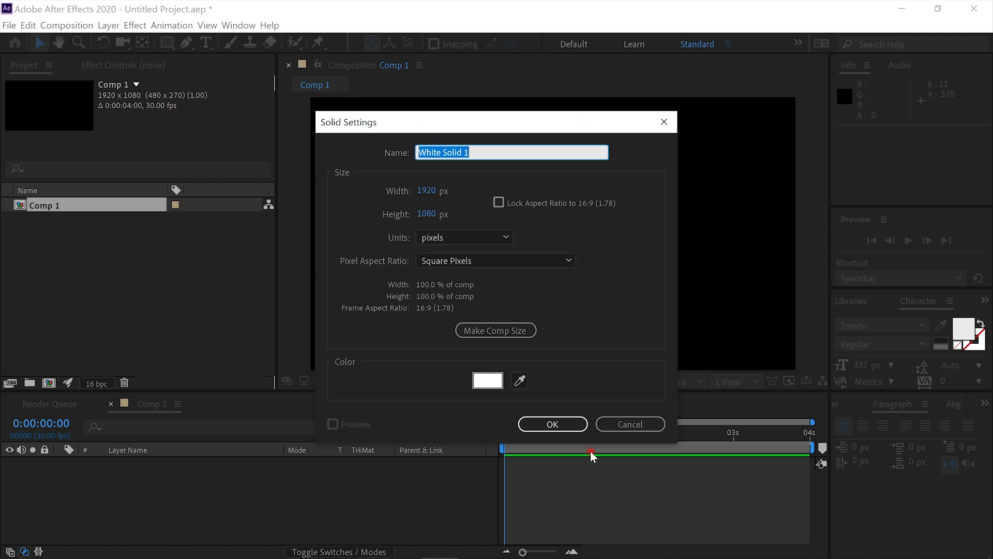
text(T)
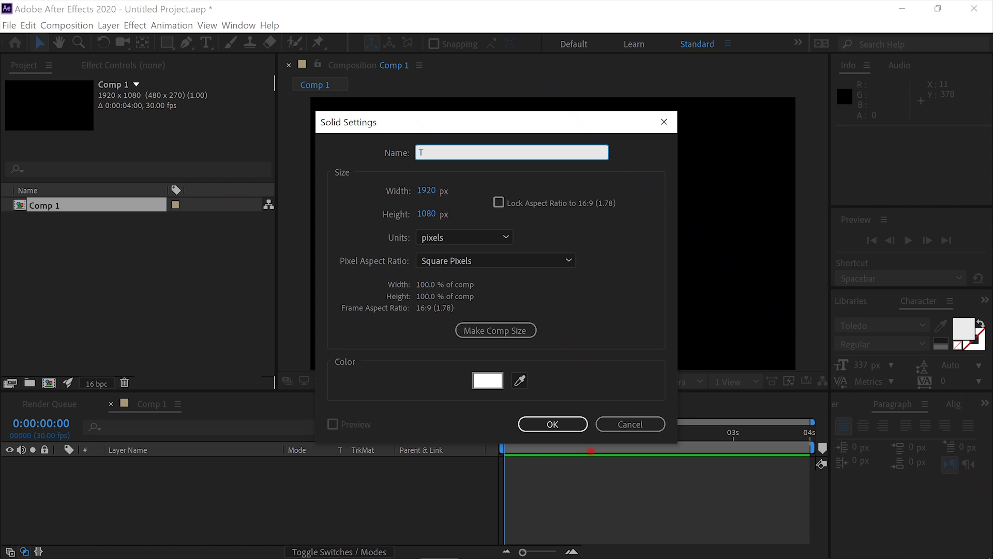
text( Part)
click(564, 427)
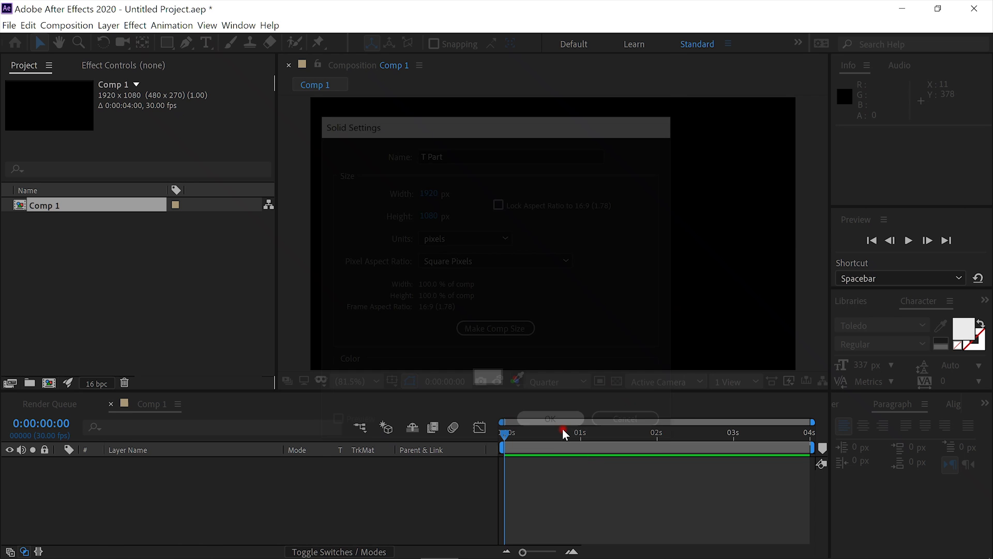
Find the CC Particle World effect and apply it to the T Part layer
key(ctrl+space)
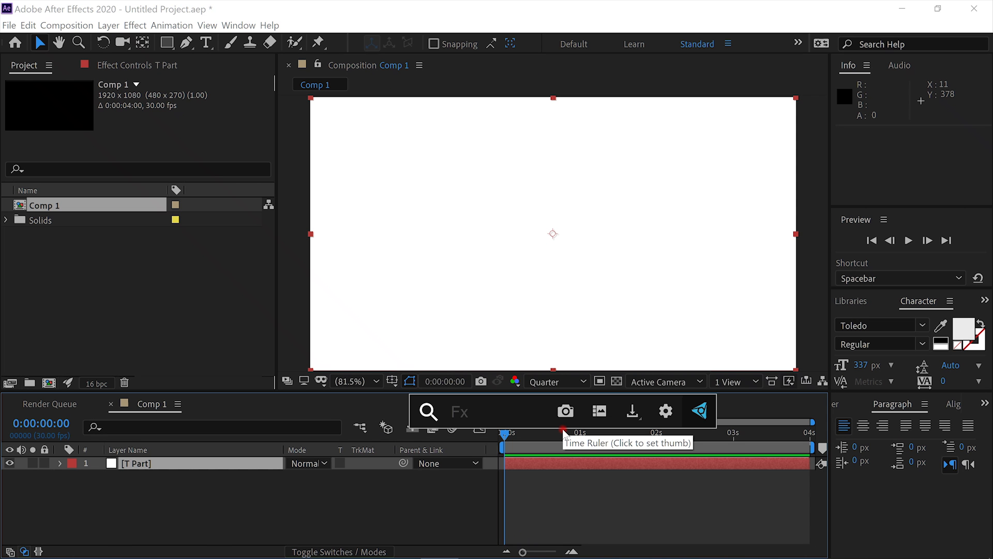
text(part)
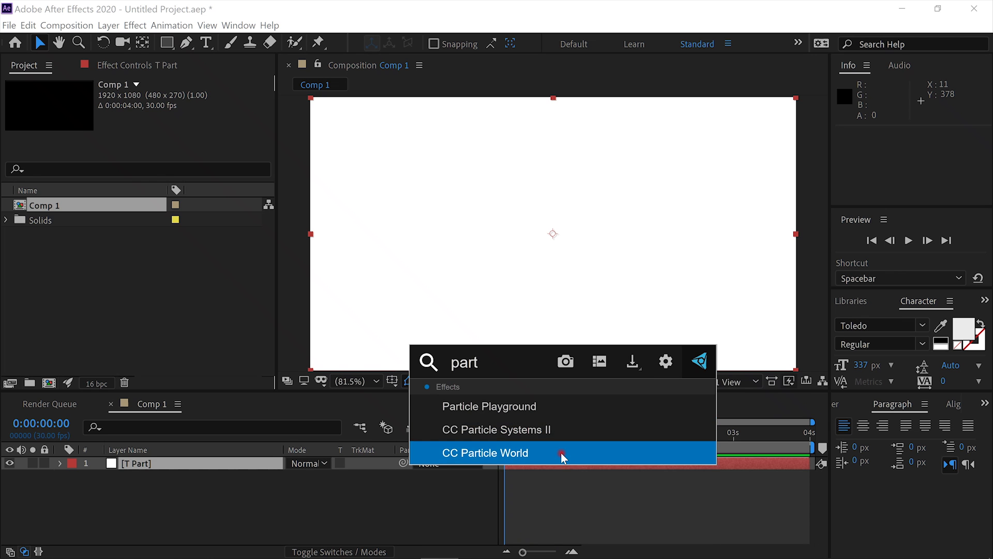
click(561, 452)
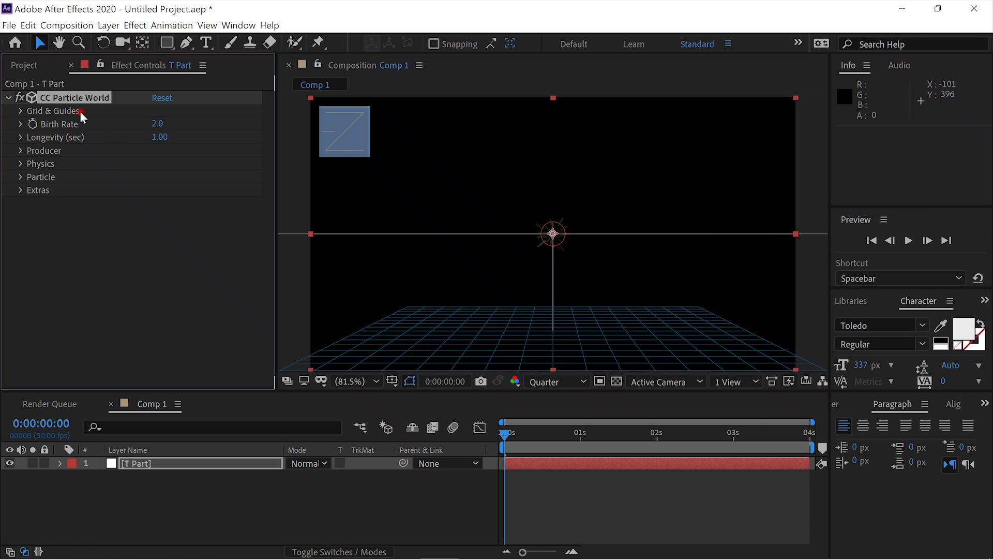
Set the CC Particle World Birth Rate to 3.7 and Longevity to 0.3 seconds
click(157, 124)
text(3.7)
key(Tab)
text(.3)
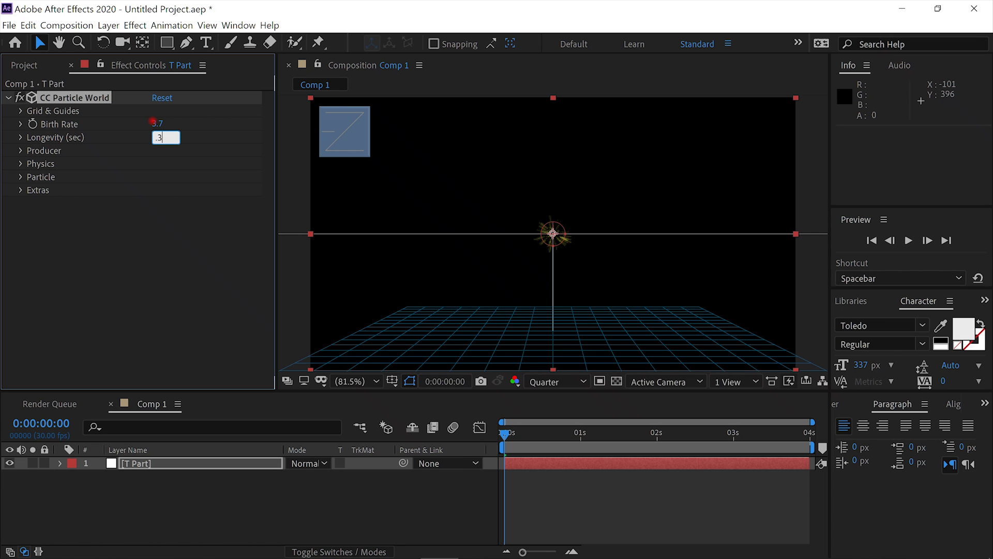
key(Return)
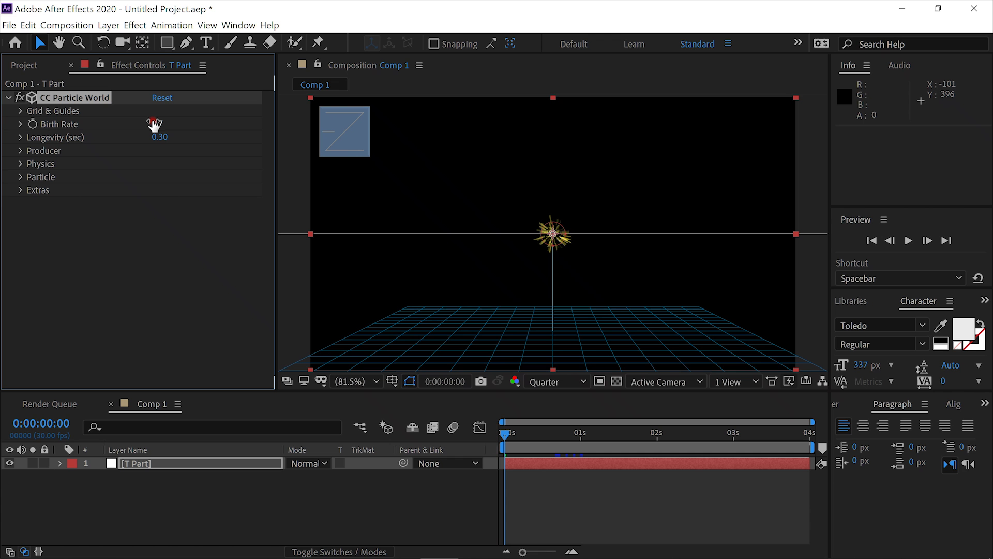
Go to frame 0:00:00:29 and set the particle producer's Position Y to -0.03
click(21, 150)
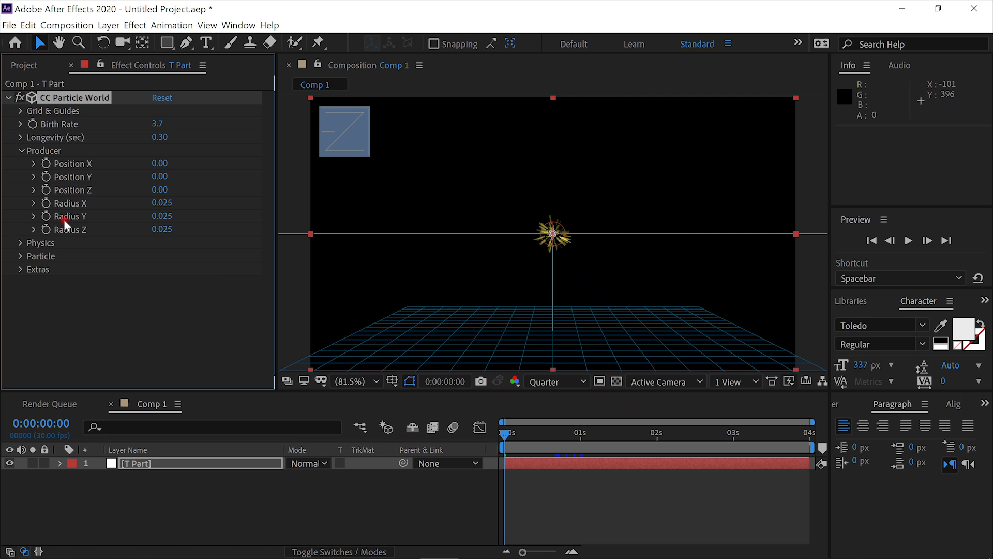
click(579, 441)
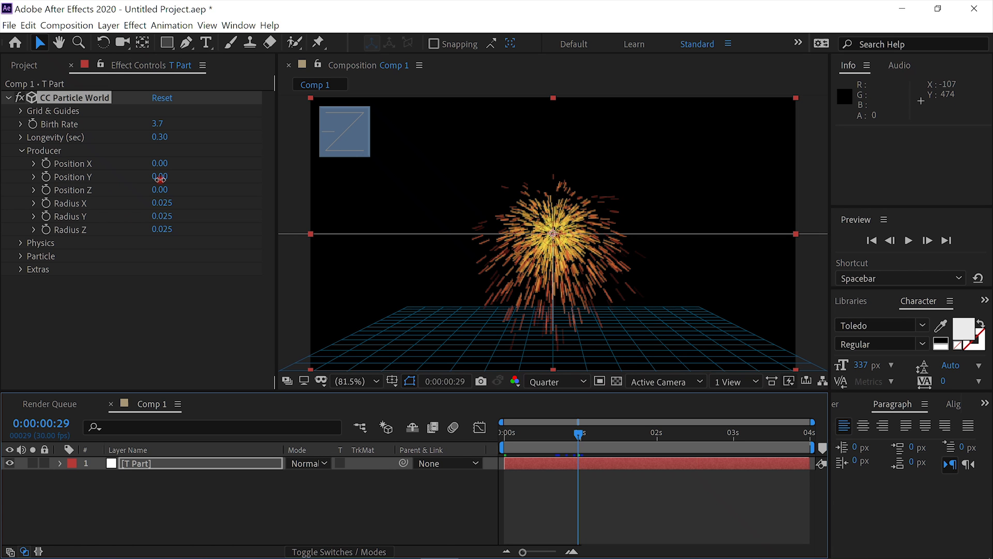
drag(160, 181, 151, 187)
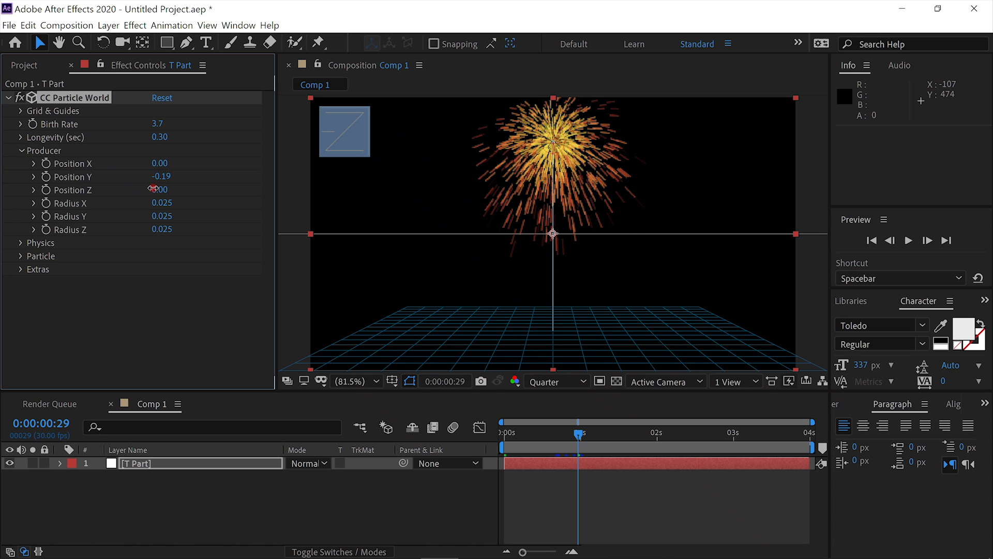
drag(153, 188, 304, 215)
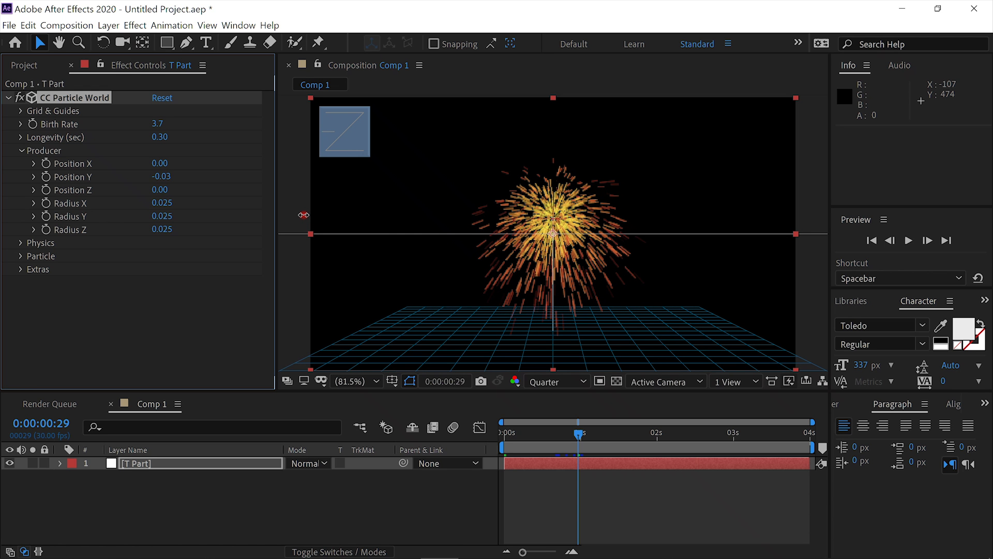
drag(304, 214, 304, 216)
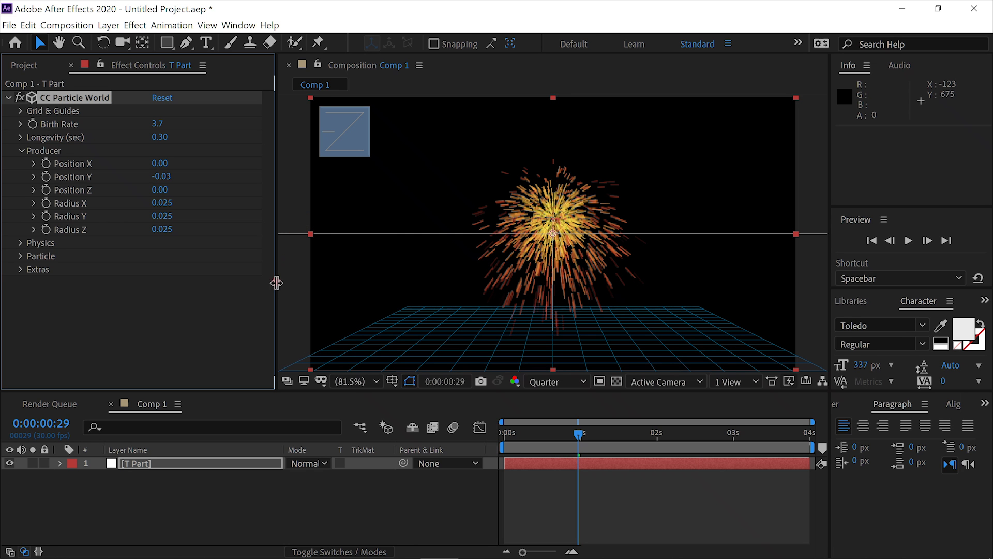
click(20, 151)
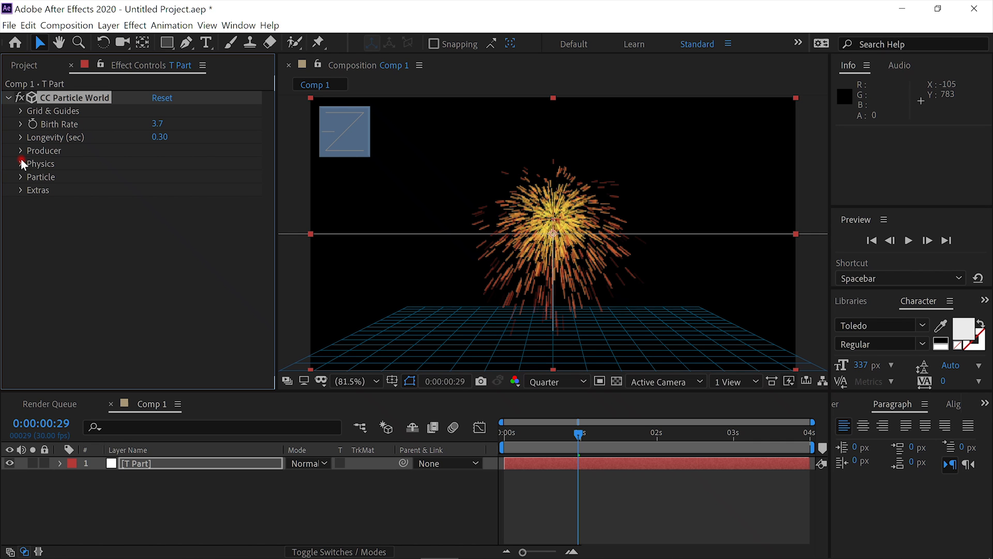
Lower the Gravity in the particle physics settings to 0.140
click(22, 163)
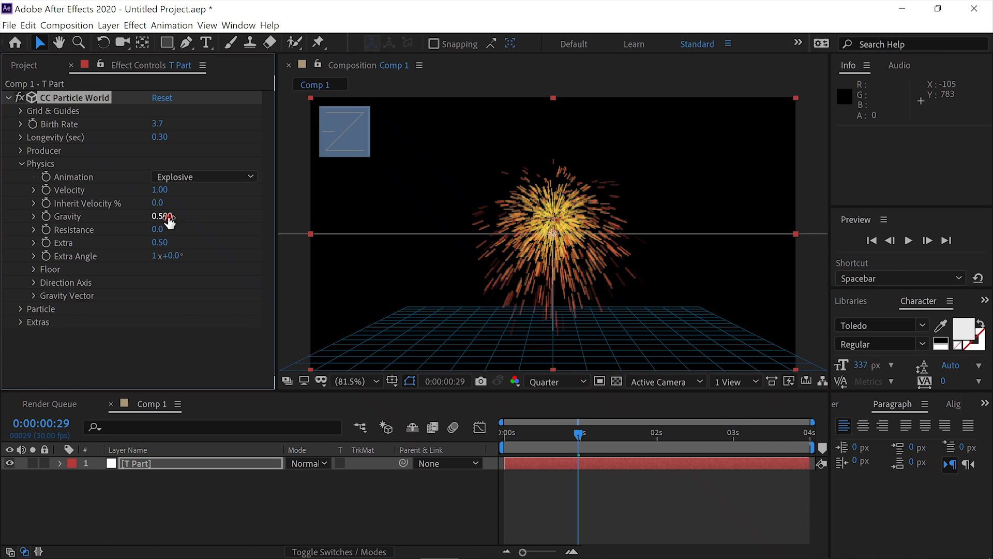
drag(168, 216, 133, 210)
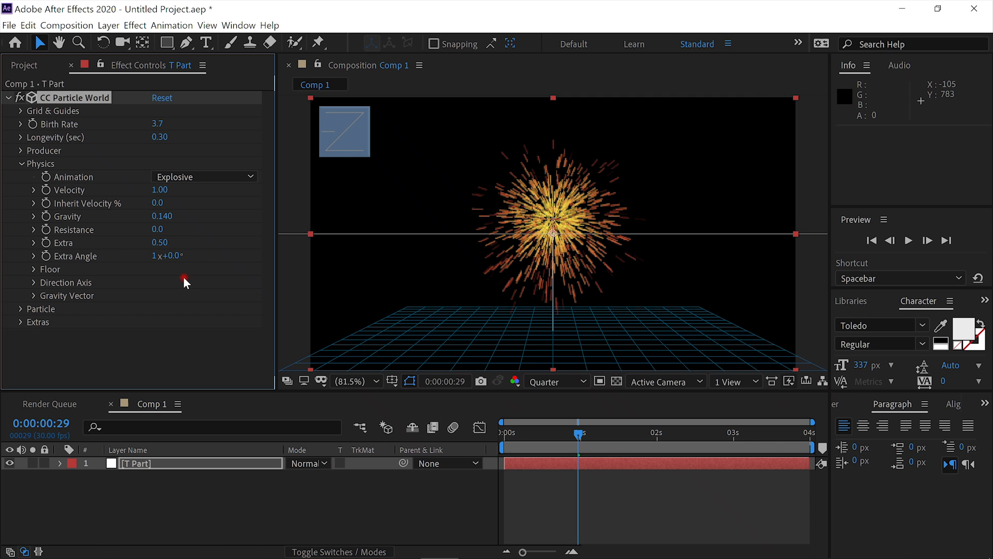
click(20, 163)
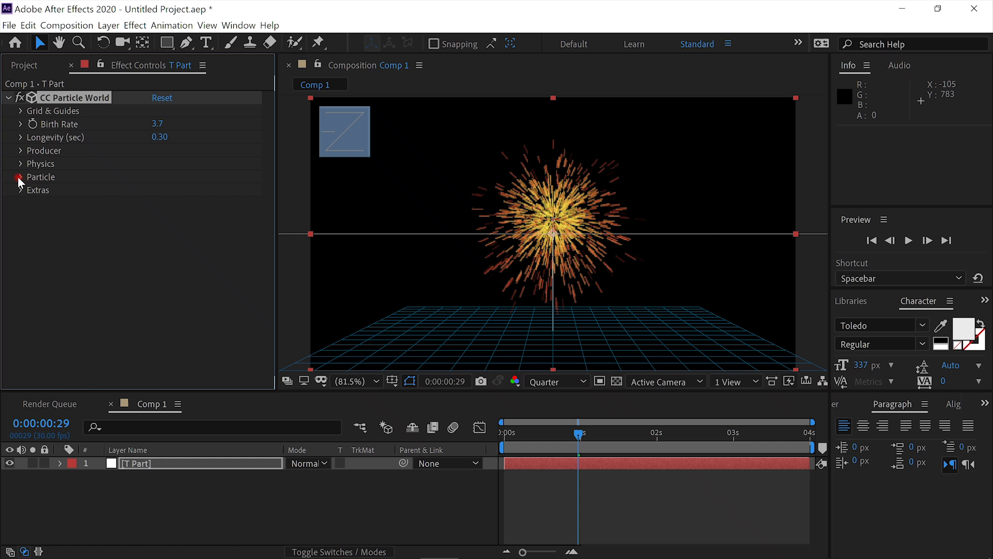
Change the Particle Type of CC Particle World to Faded Sphere
click(20, 177)
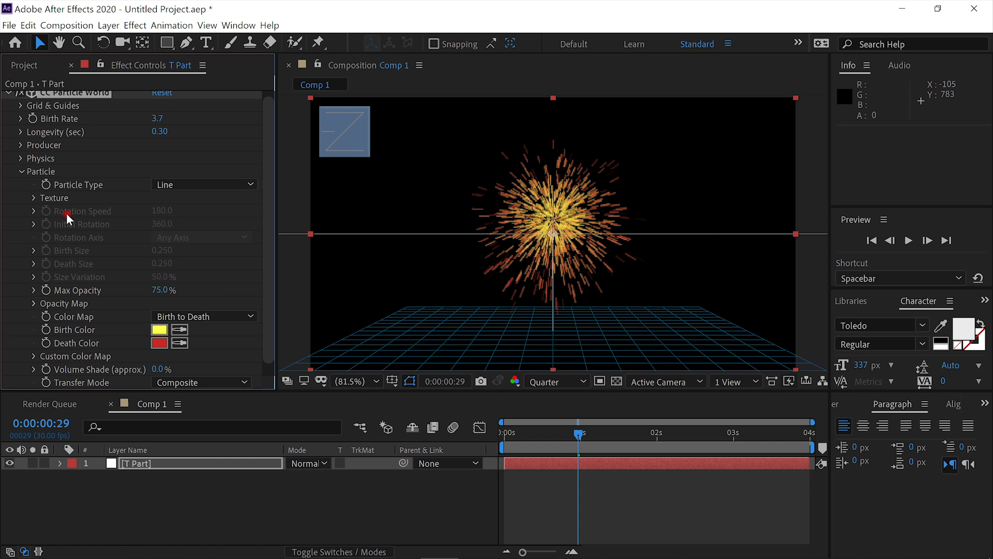
click(249, 185)
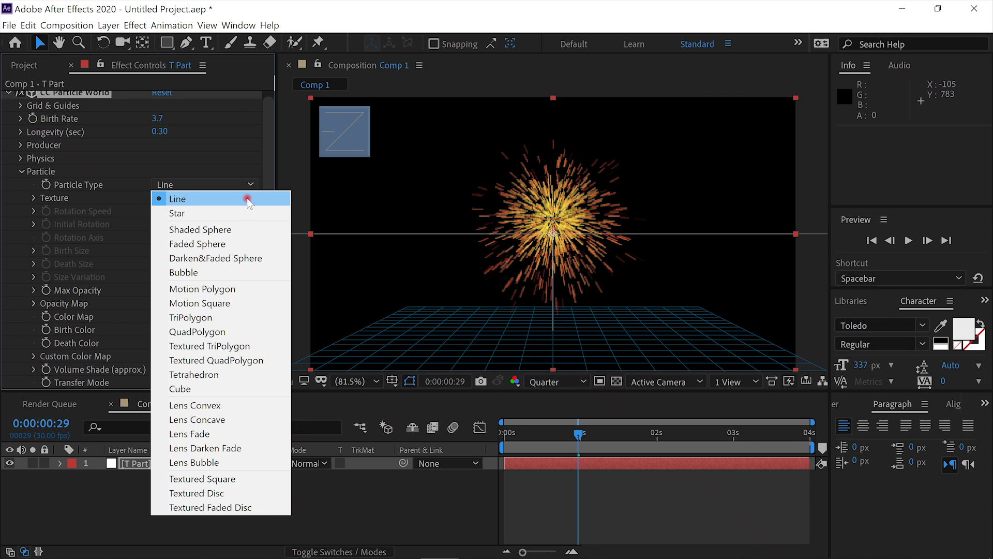
click(244, 245)
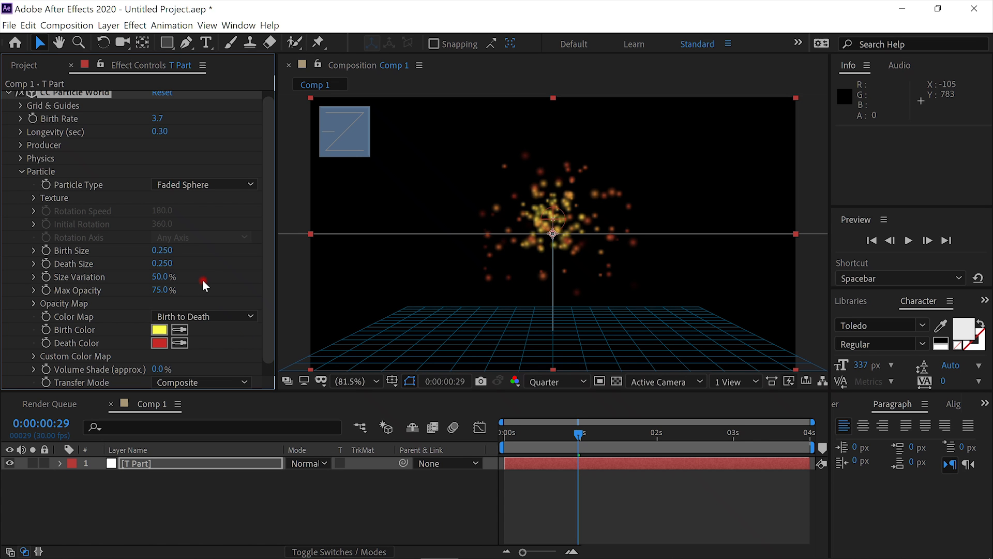
Set the particles' Birth Size to 1.7 and Death Size to 2.5
click(161, 249)
text(1.7)
key(Tab)
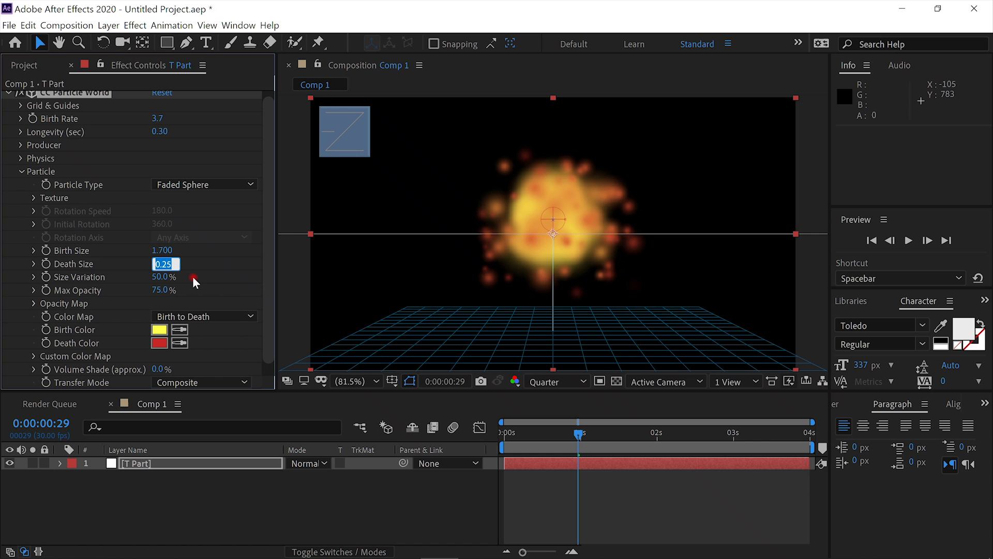
text(2.5)
key(Return)
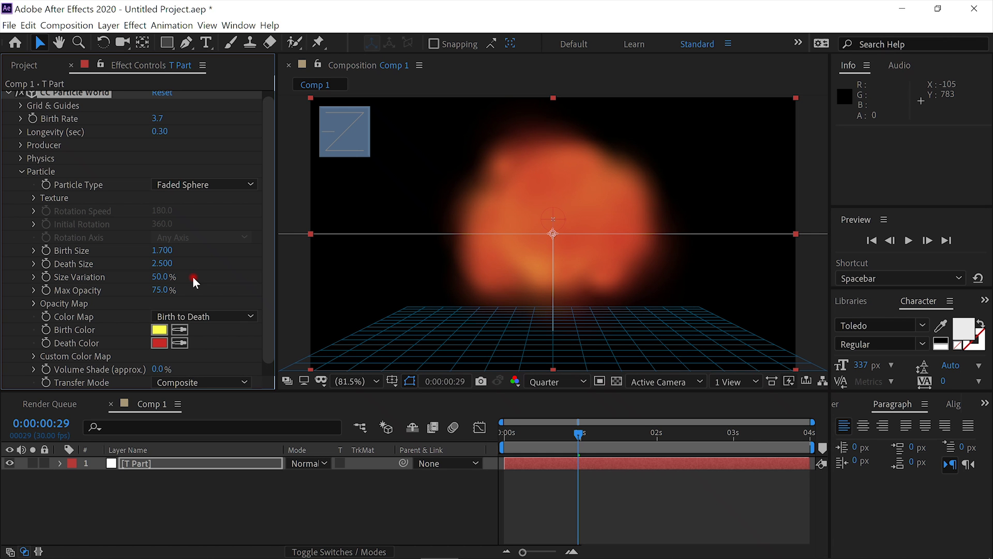
Preview the particle animation, return to the first frame and collapse the Particle settings
click(909, 240)
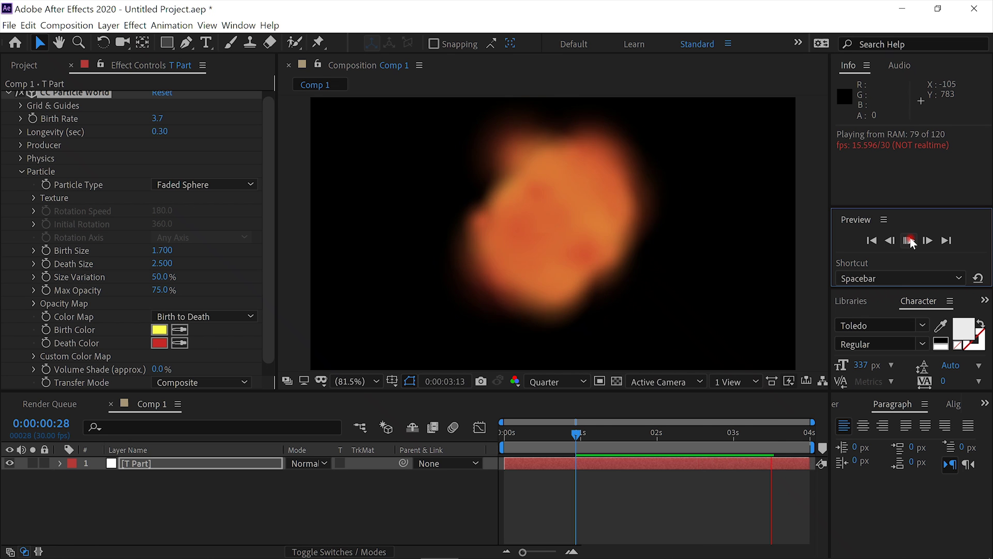
drag(576, 433, 471, 431)
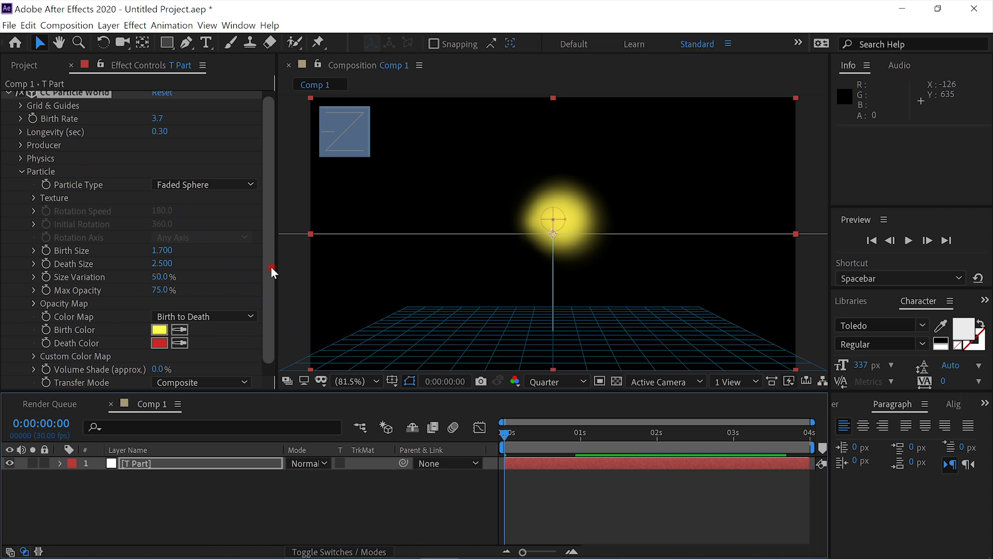
drag(269, 269, 268, 293)
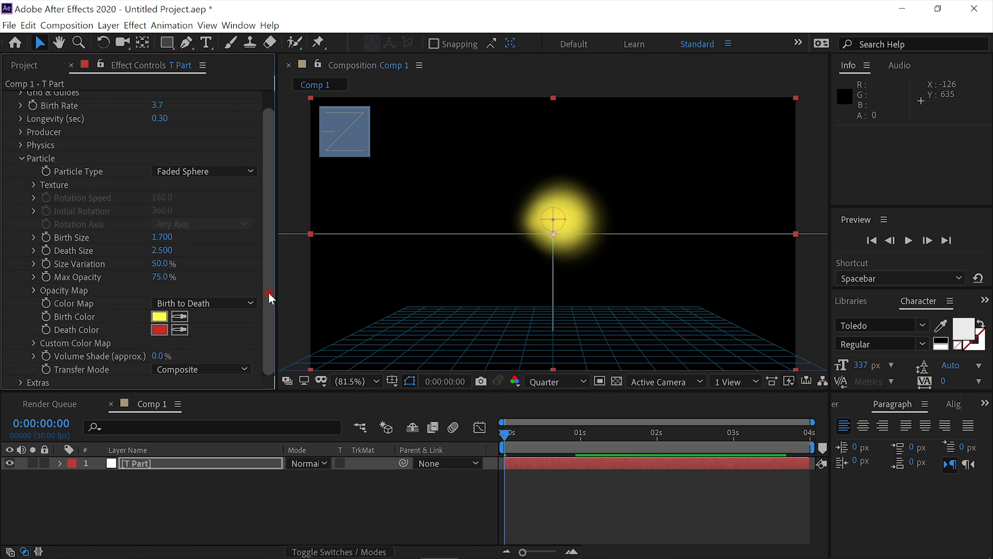
click(17, 157)
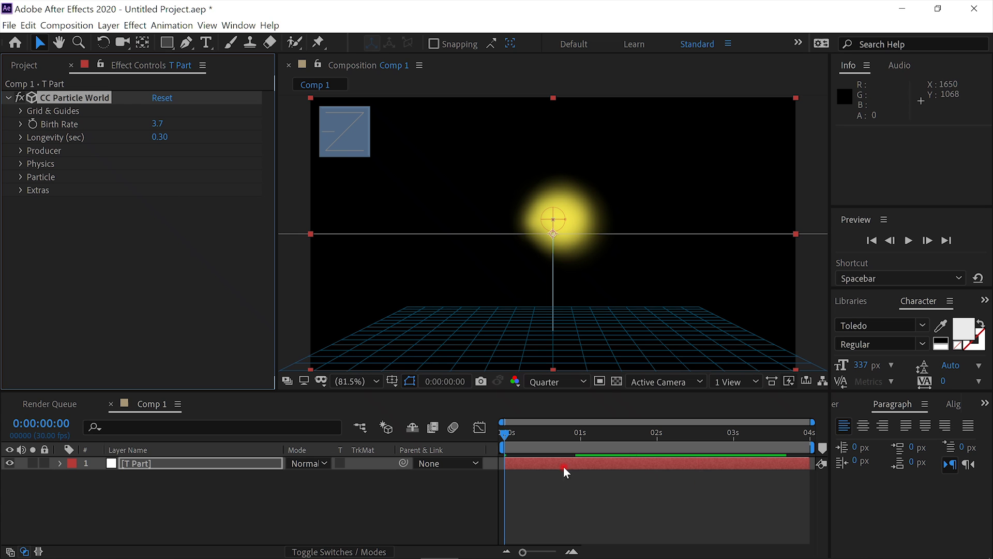
Shift the T Part layer about 22 frames earlier on the timeline so it begins before the composition start
click(650, 461)
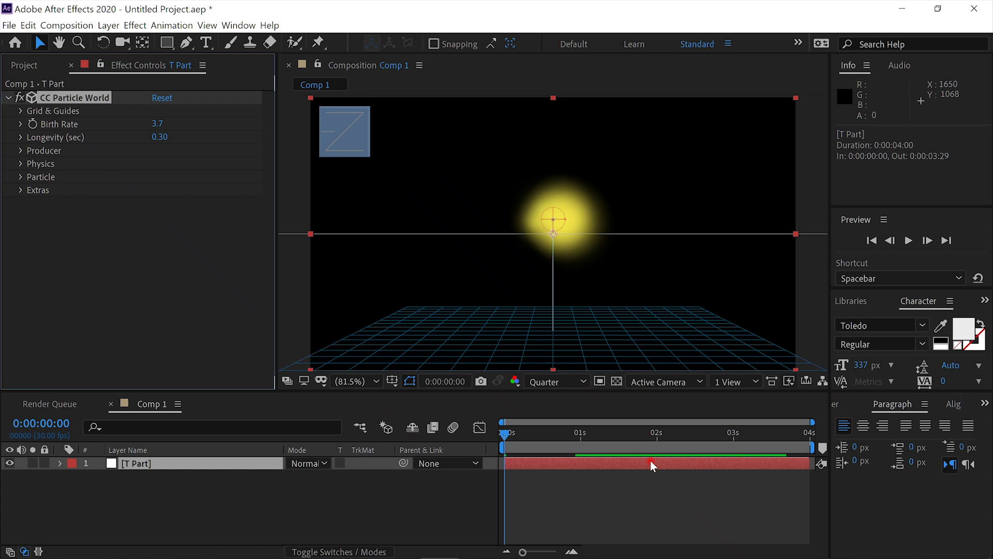
click(650, 459)
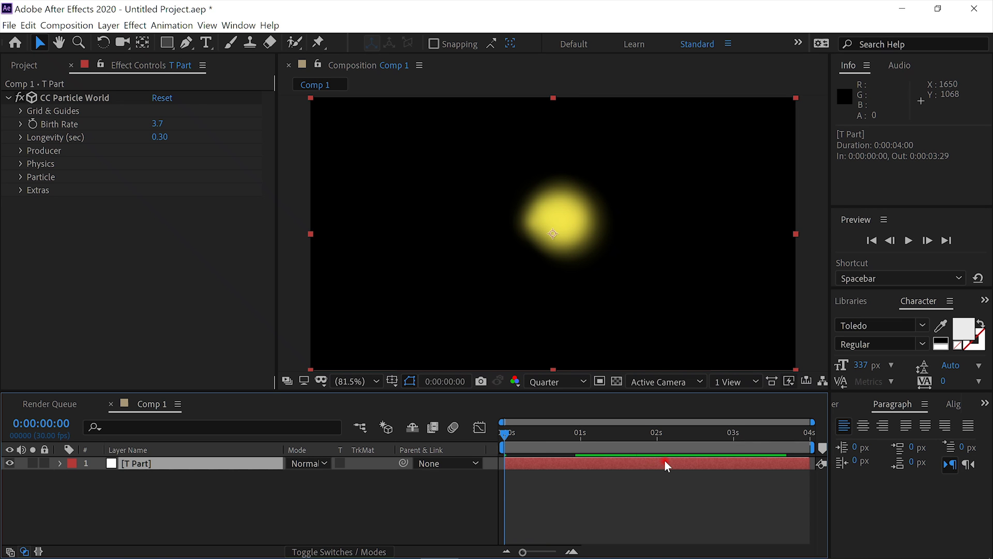
drag(664, 459, 610, 463)
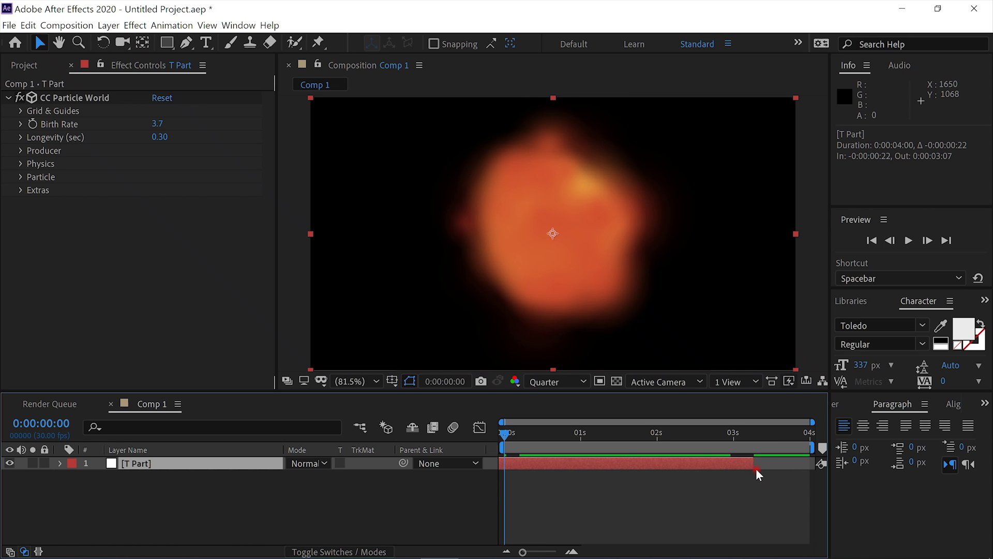
Extend the end of the T Part layer to the 4-second composition end, preview the animation and return to the first frame
drag(756, 468, 814, 466)
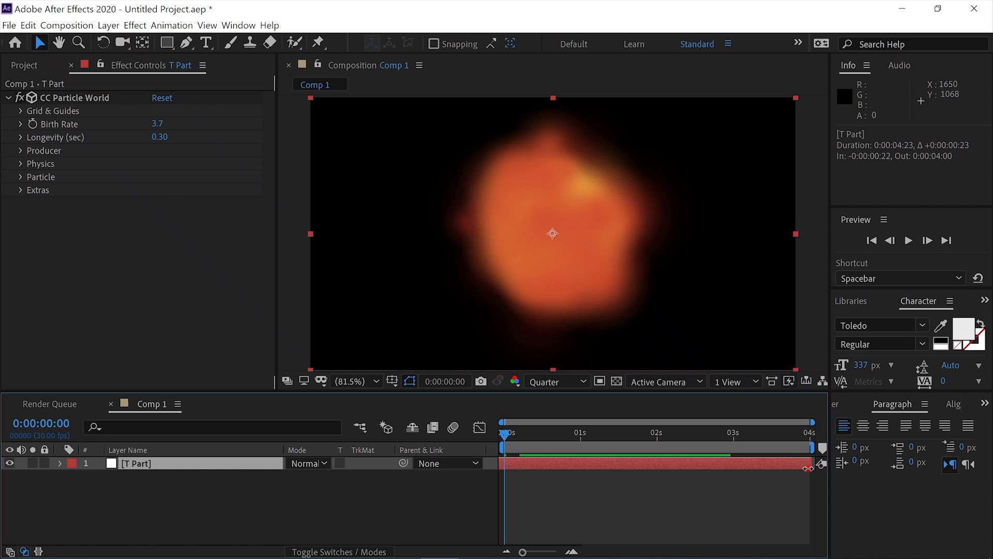
click(908, 240)
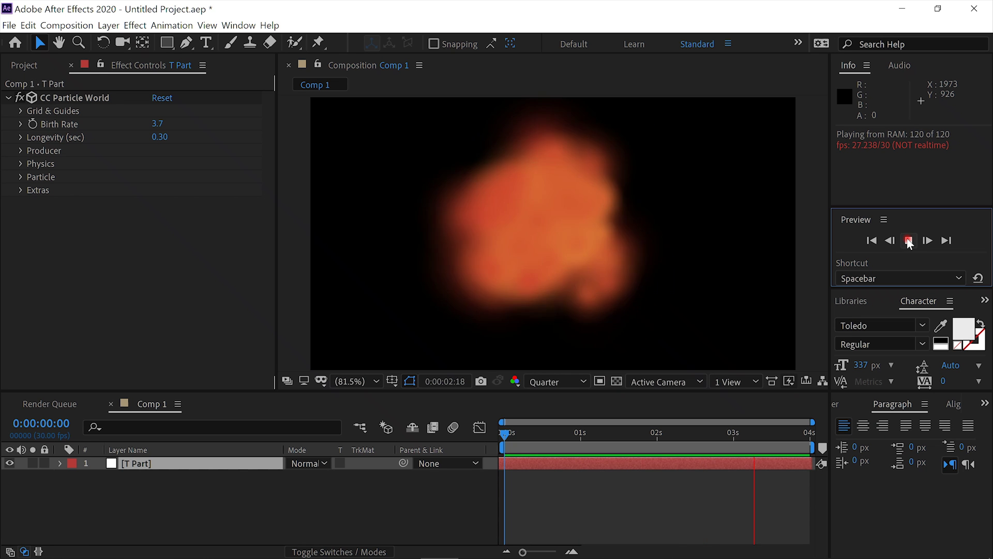
click(908, 241)
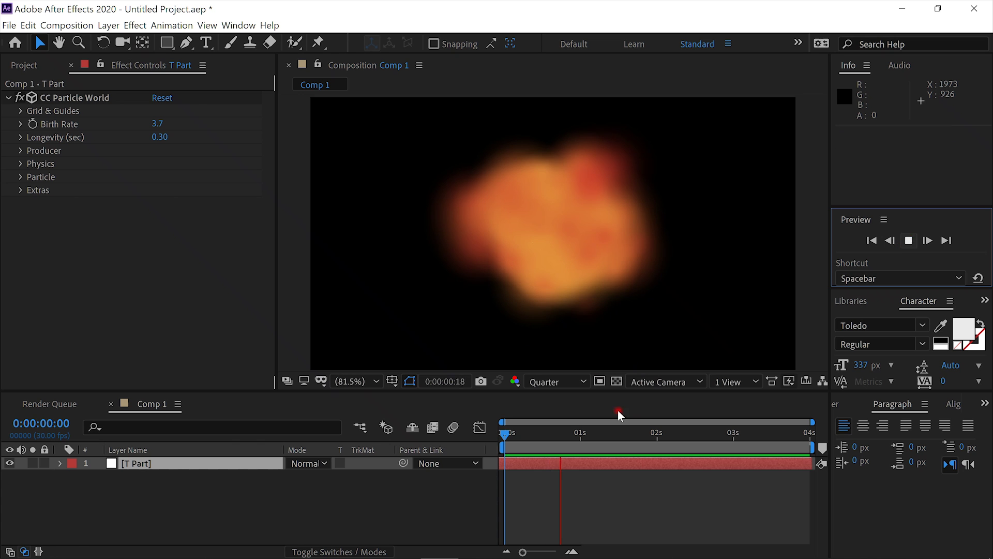
click(569, 443)
drag(568, 434, 462, 435)
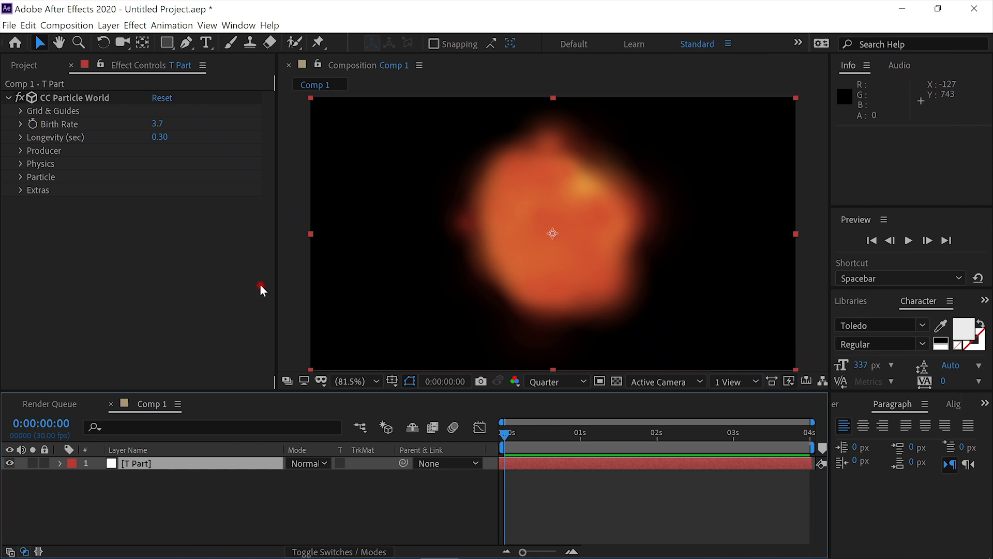
Apply the Liquify effect to the T Part layer and set its warp brush size to 289
key(ctrl+space)
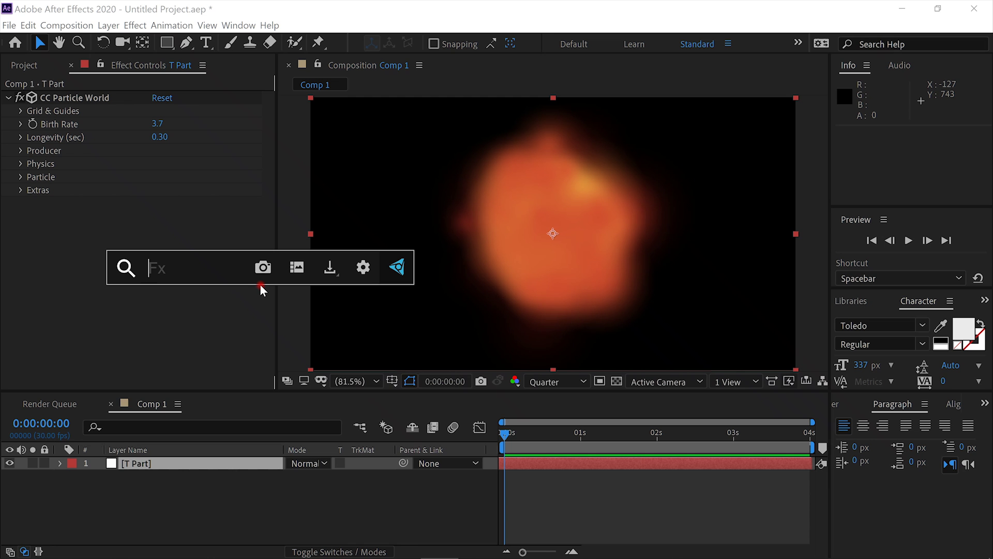
text(liq)
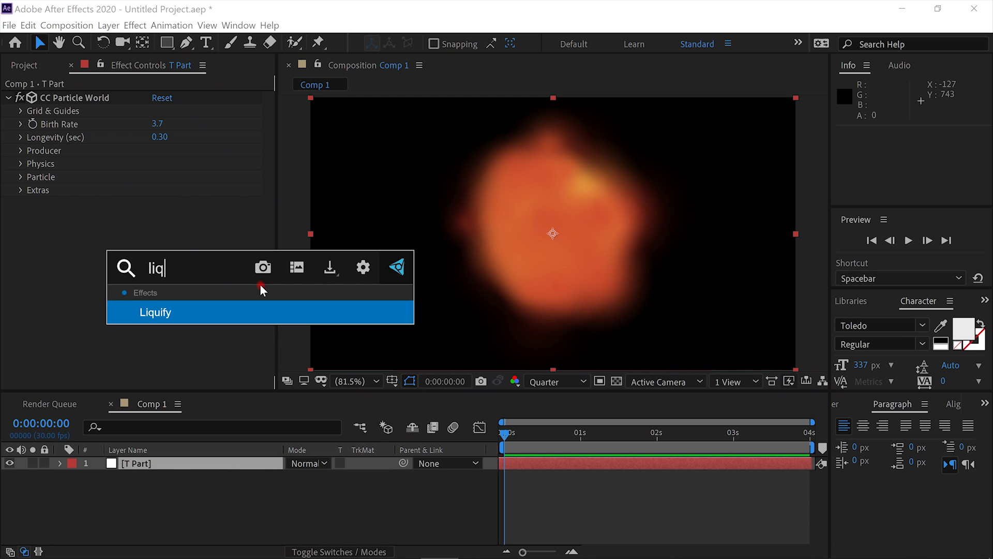
key(Return)
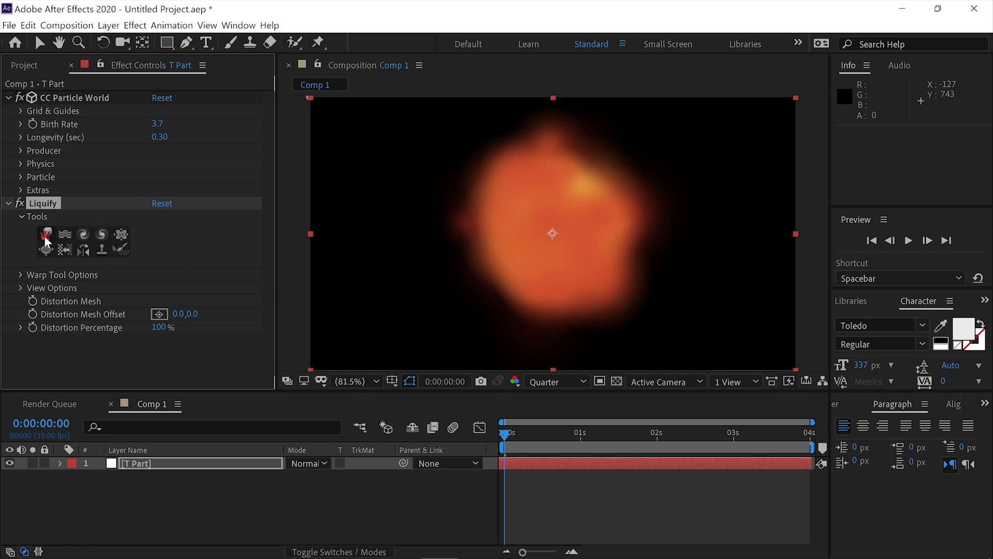
click(20, 275)
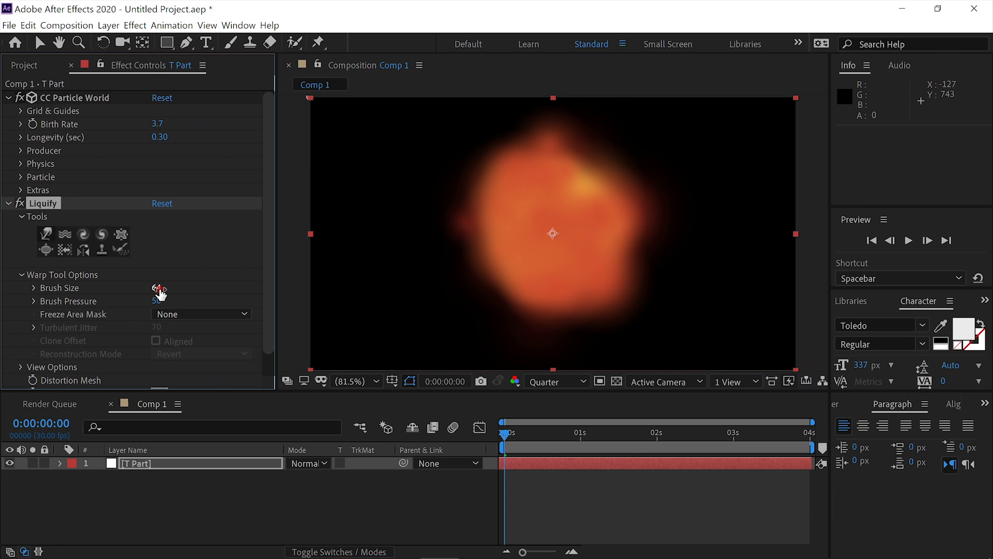
drag(161, 289, 324, 285)
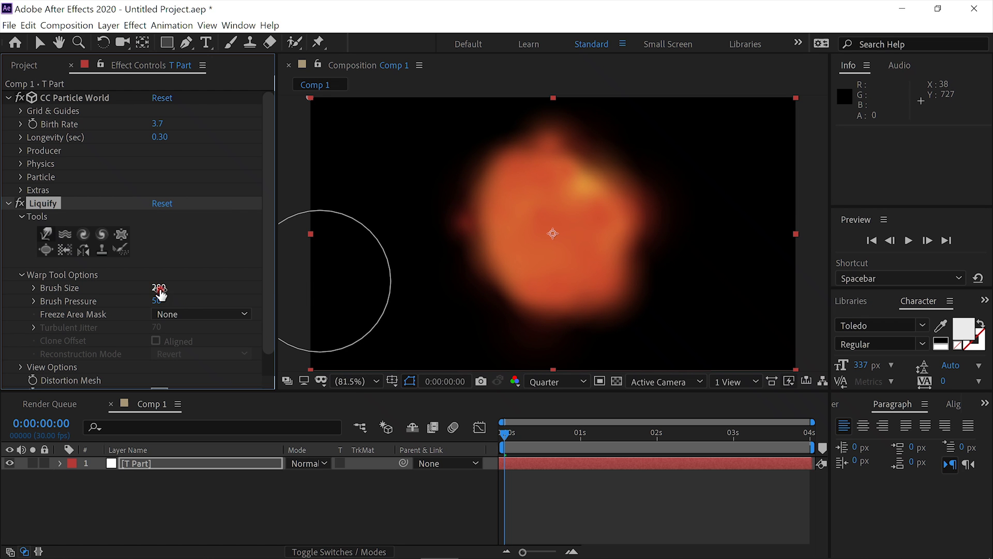
drag(161, 289, 172, 293)
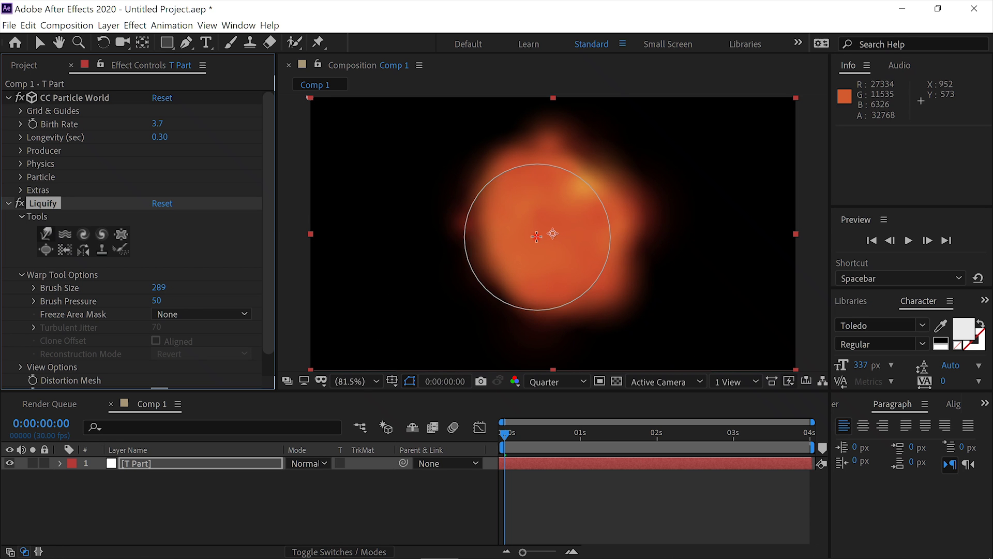
Warp the fireball with the Liquify brush into a mushroom-cap shape, widening both sides, flattening the top and pushing the underside's middle upward
drag(524, 243, 441, 259)
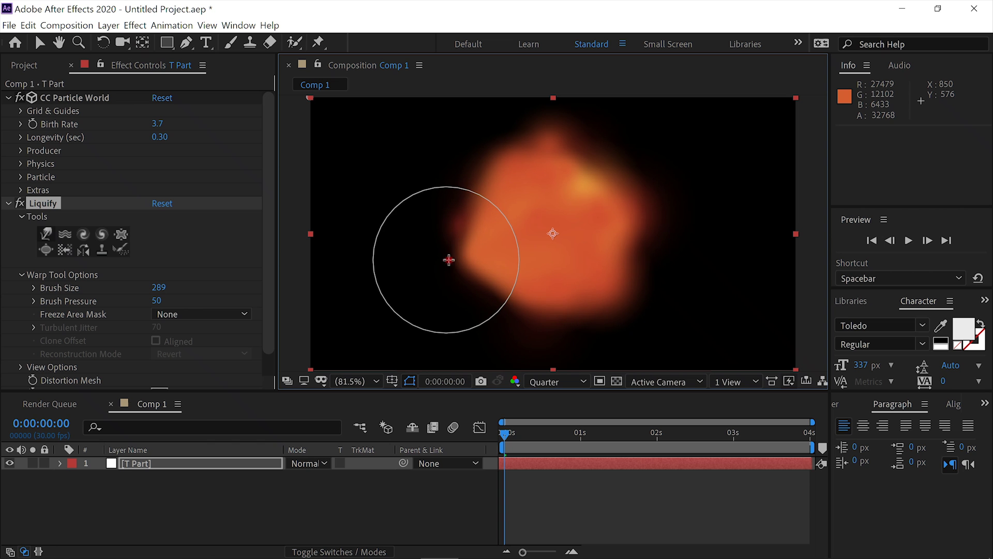
drag(495, 223, 456, 219)
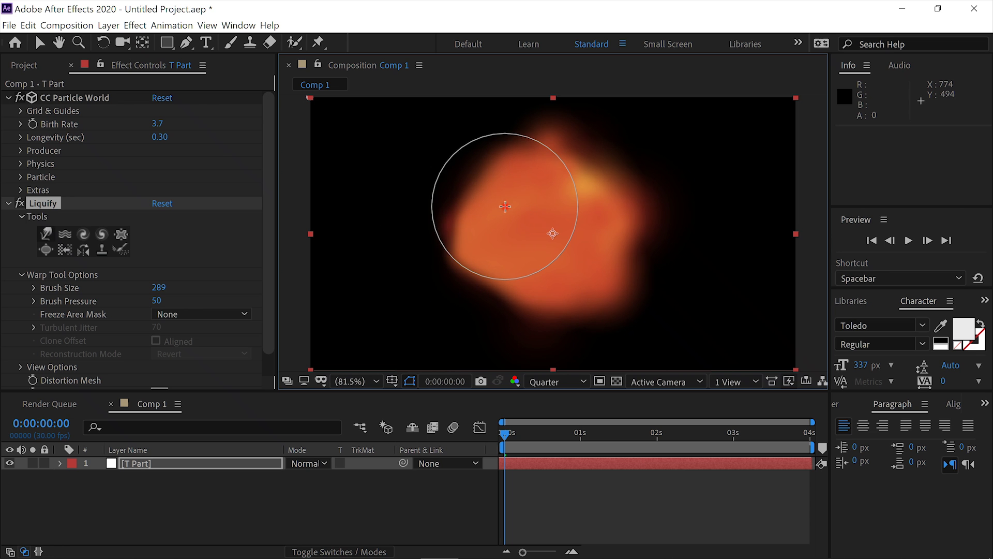
drag(473, 196, 459, 195)
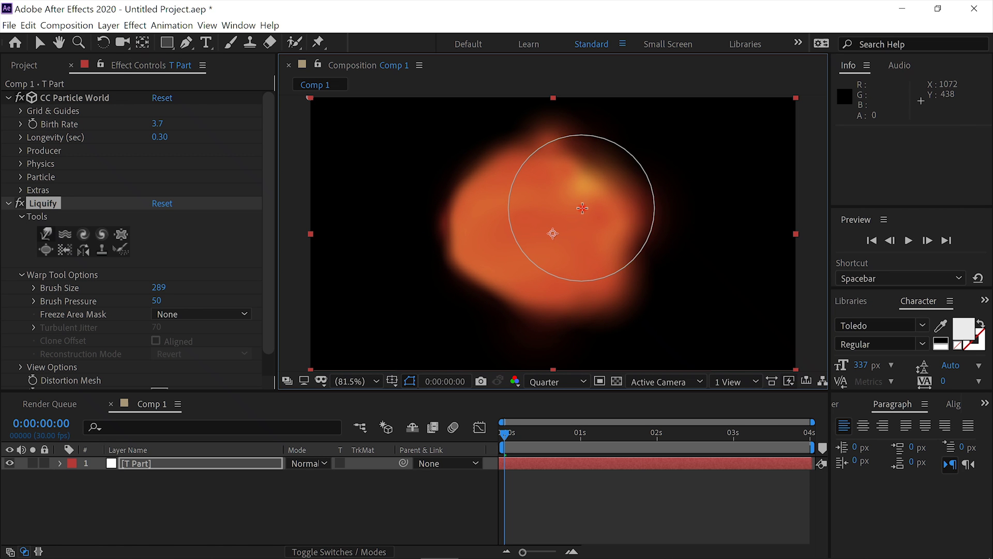
mouse_move(582, 208)
mouse_down()
mouse_move(648, 196)
mouse_move(597, 189)
mouse_move(632, 178)
mouse_up()
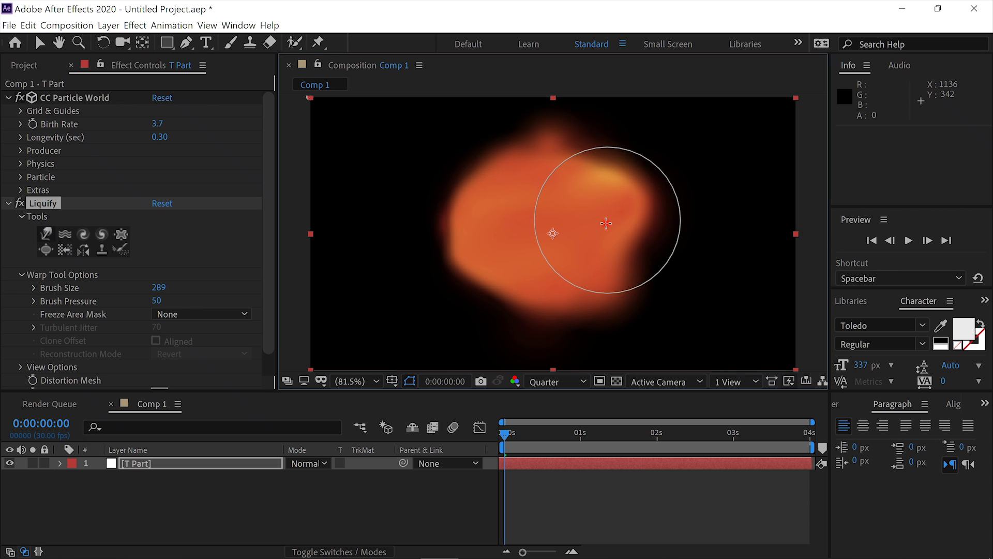
mouse_move(625, 236)
mouse_down()
mouse_move(649, 252)
mouse_move(600, 251)
mouse_move(630, 269)
mouse_move(509, 335)
mouse_up()
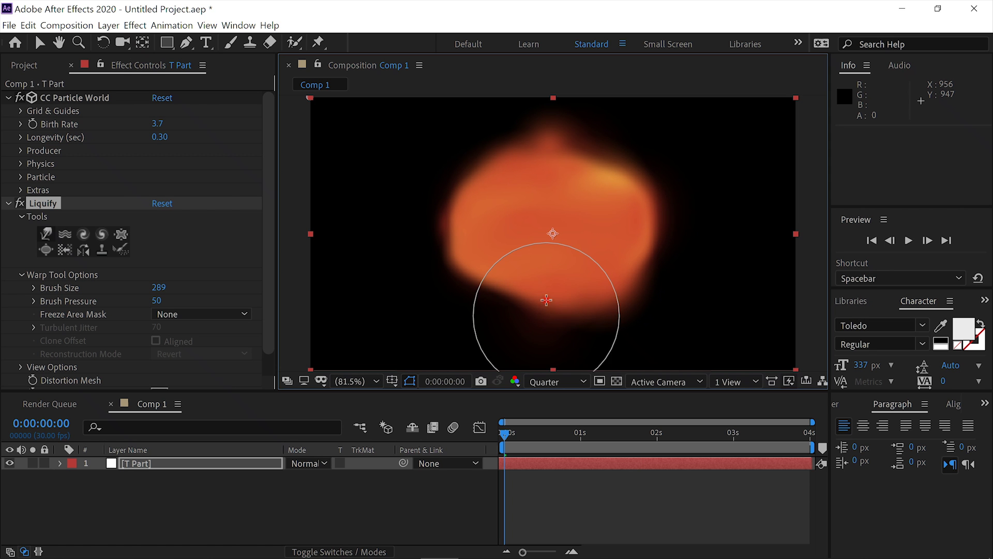
drag(546, 300, 546, 290)
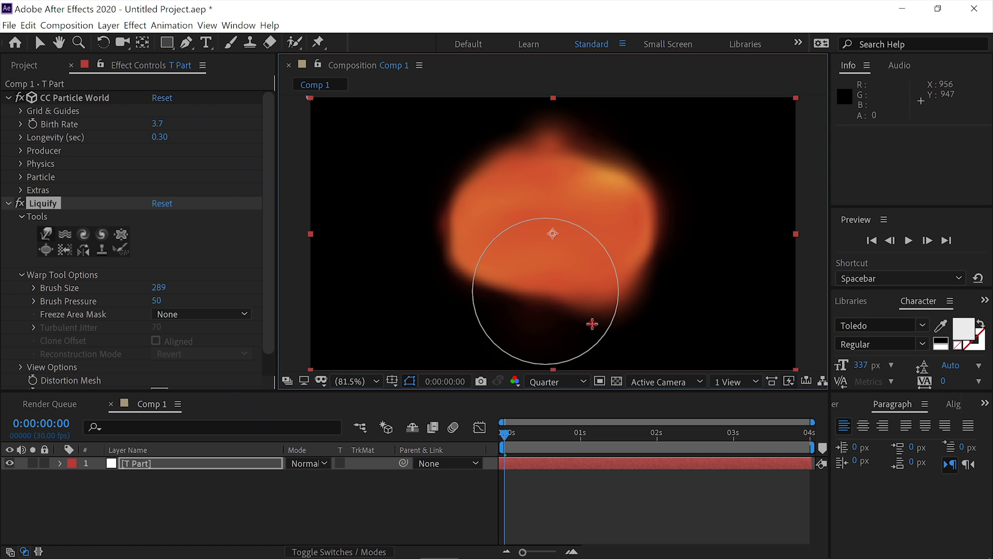
mouse_move(592, 320)
mouse_down()
mouse_move(592, 284)
mouse_move(639, 313)
mouse_move(620, 285)
mouse_move(603, 315)
mouse_move(555, 324)
mouse_move(566, 323)
mouse_move(556, 214)
mouse_up()
mouse_move(535, 133)
mouse_down()
mouse_move(548, 128)
mouse_move(548, 166)
mouse_up()
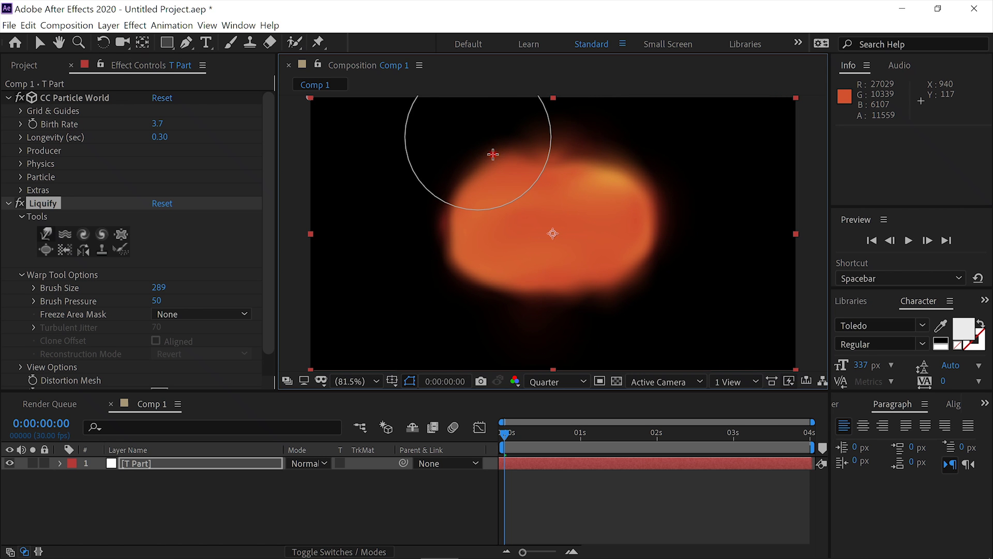
drag(493, 164, 636, 116)
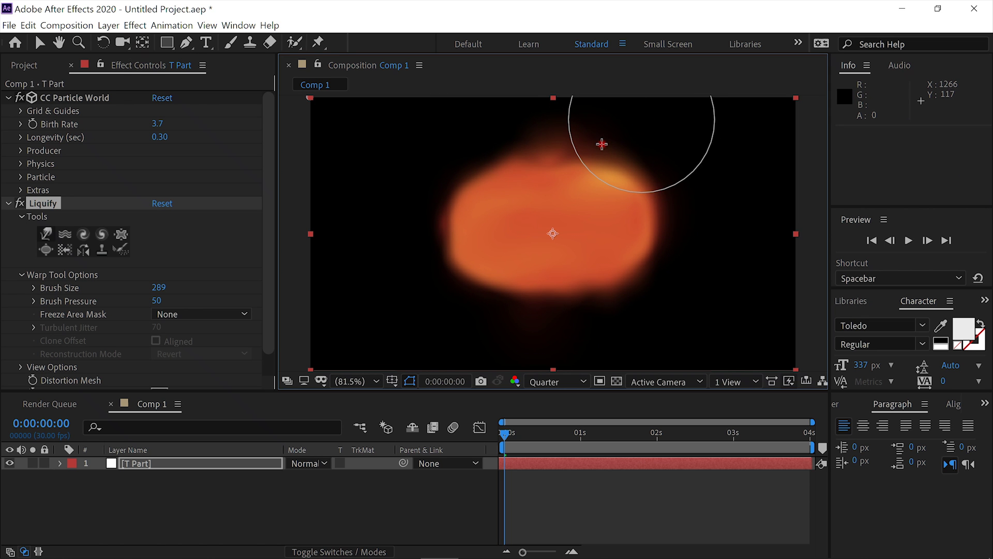
drag(601, 144, 557, 121)
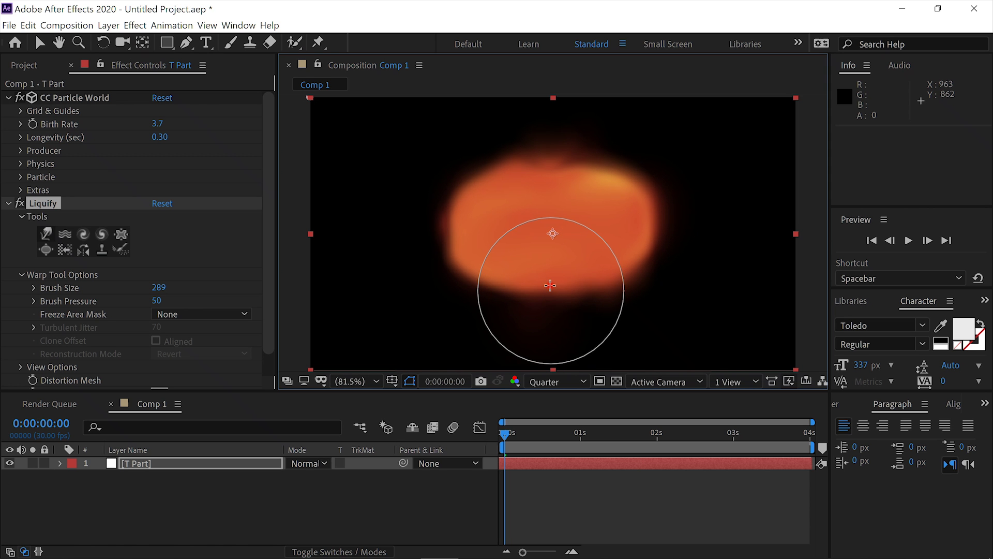
mouse_move(550, 285)
mouse_down()
mouse_move(548, 274)
mouse_move(656, 305)
mouse_up()
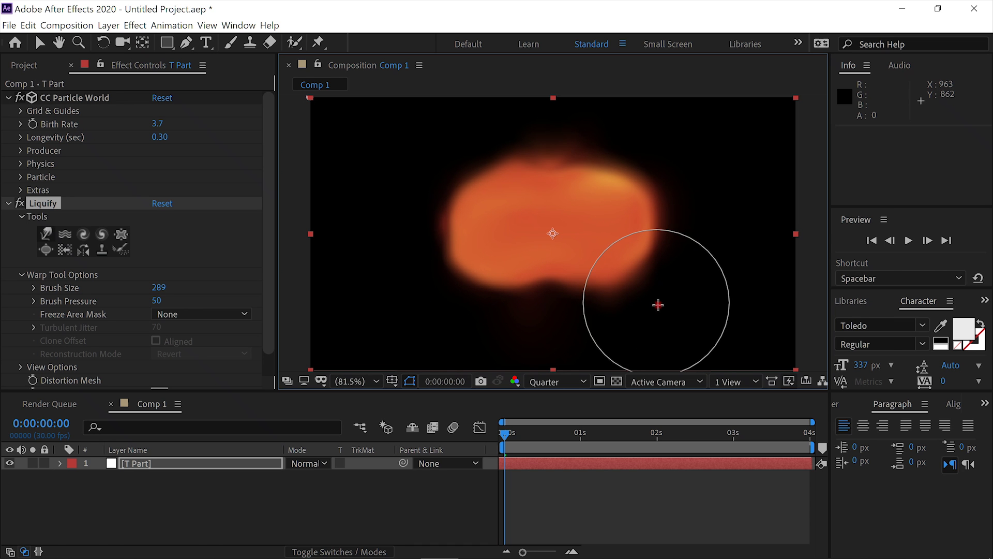
Preview the liquified fireball animation and return to the first frame
click(906, 240)
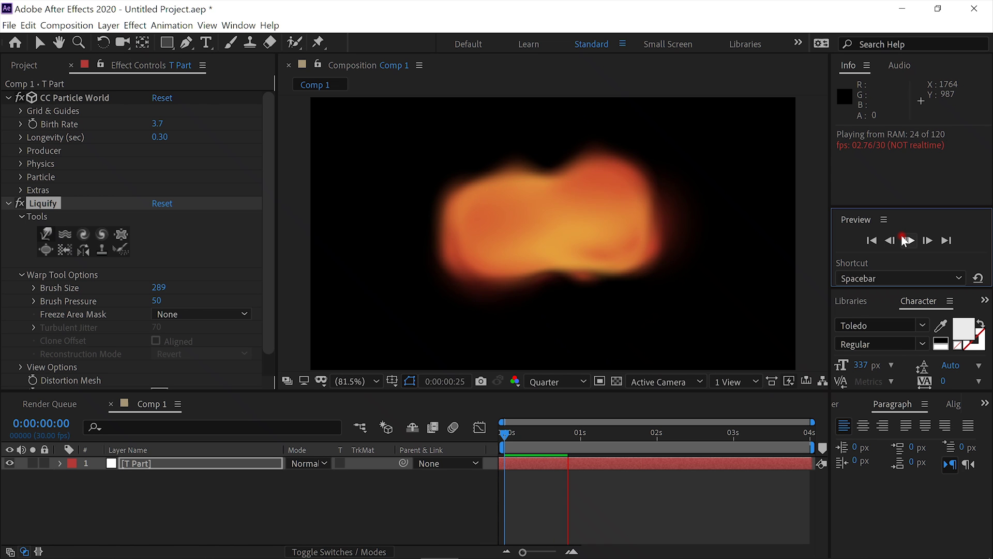
click(905, 240)
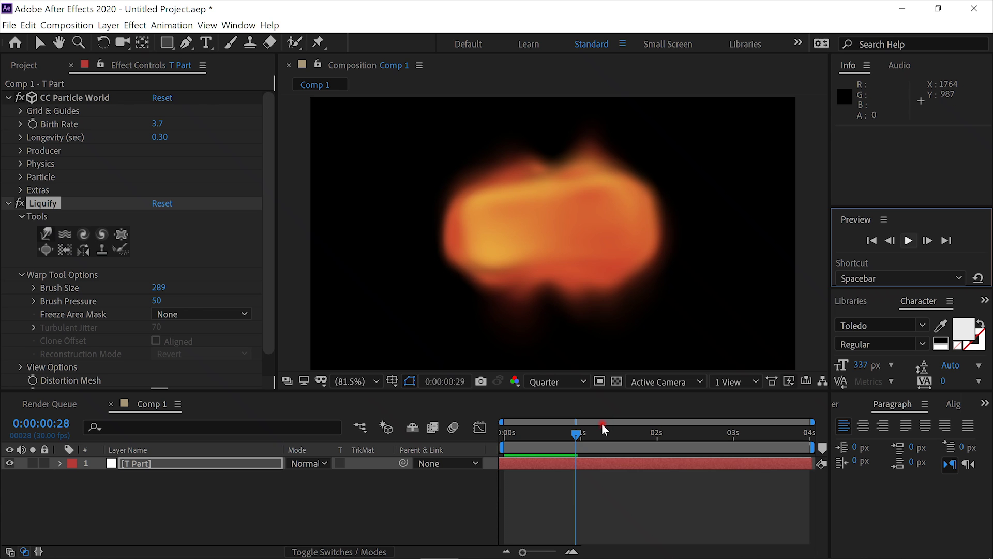
drag(576, 437, 456, 434)
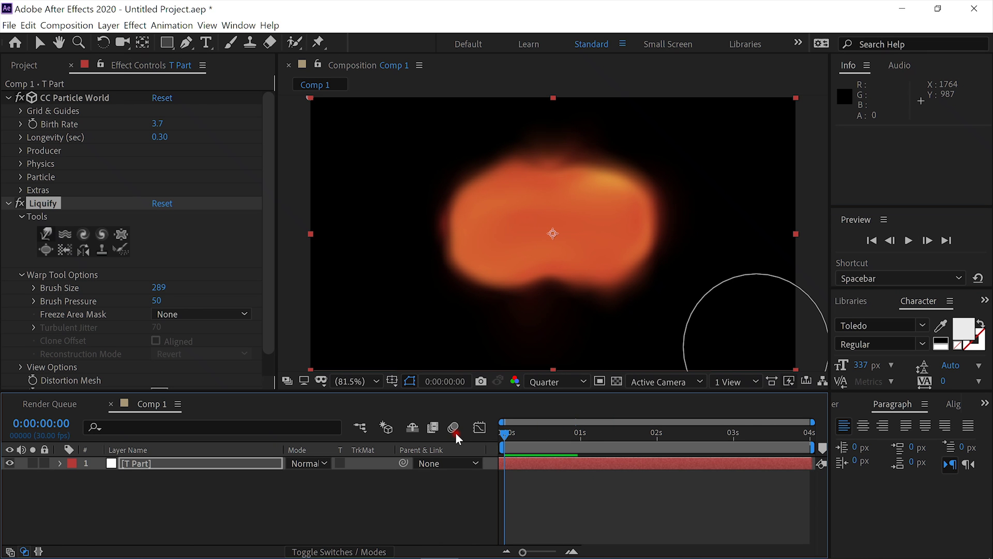
Pre-compose the T Part layer as "T Part", moving all attributes into the new composition and opening it
click(163, 465)
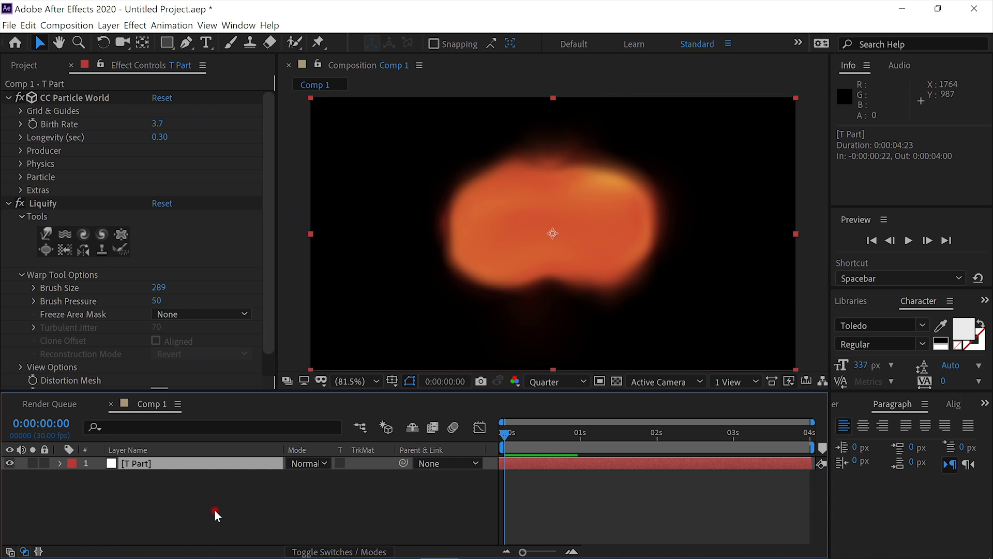
key(ctrl+shift+c)
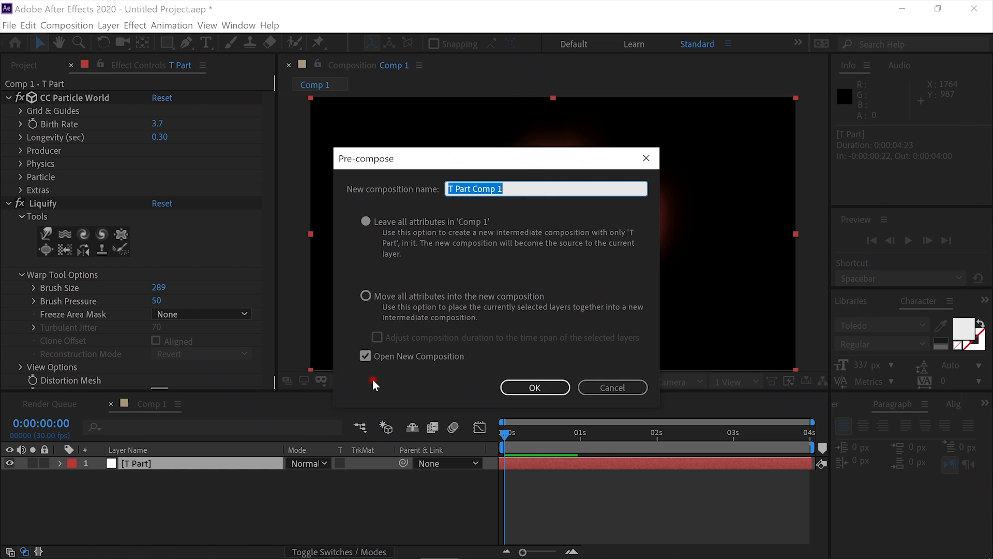
click(521, 194)
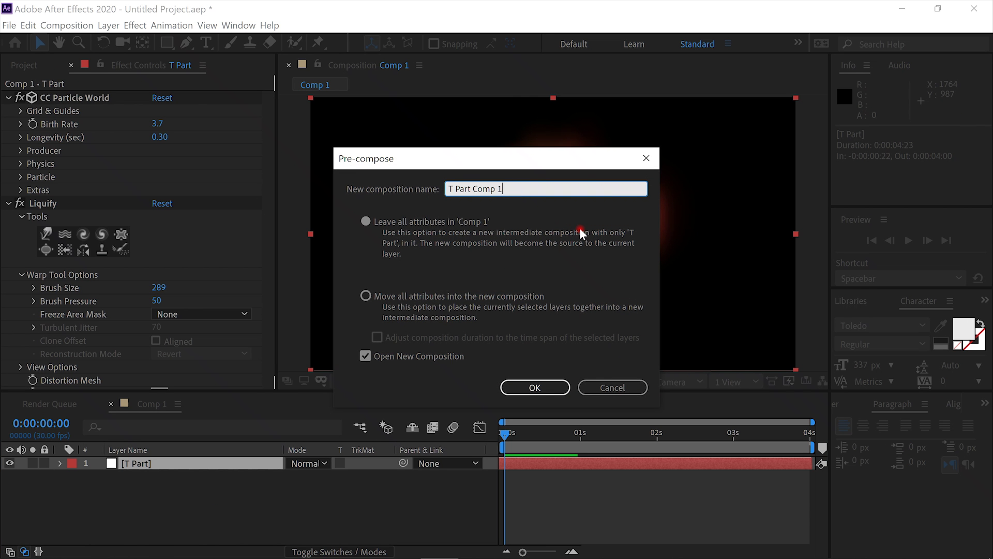
key(BackSpace)
key(BackSpace)
key(BackSpace)
key(BackSpace)
key(BackSpace)
key(BackSpace)
key(BackSpace)
click(367, 296)
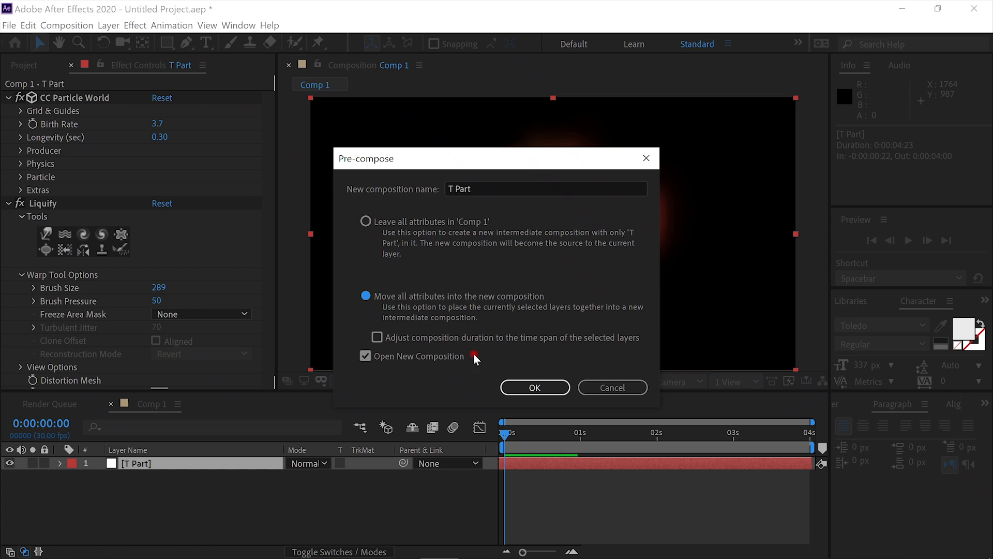
click(523, 387)
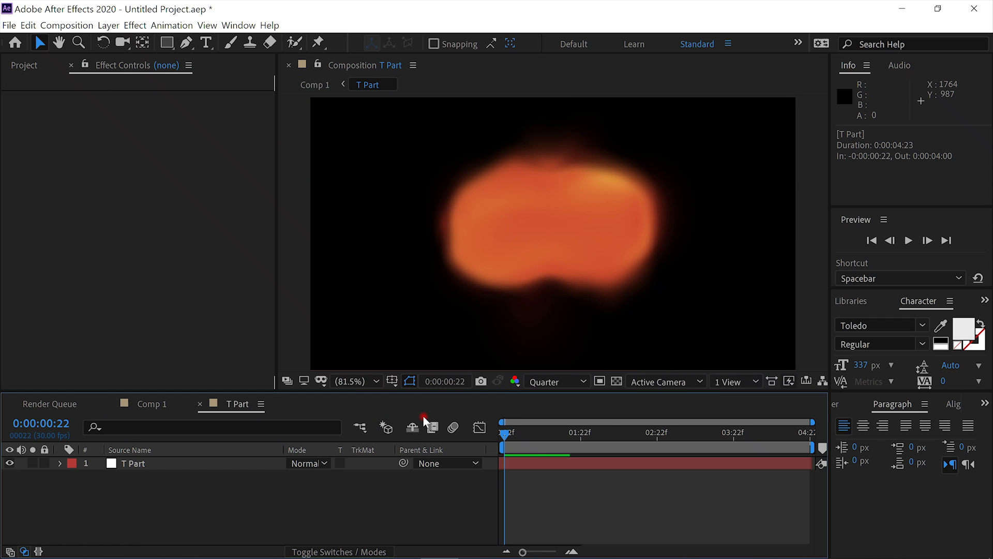
Return to Comp 1 and create a white 1920 × 1080 px solid named "S Part"
click(140, 408)
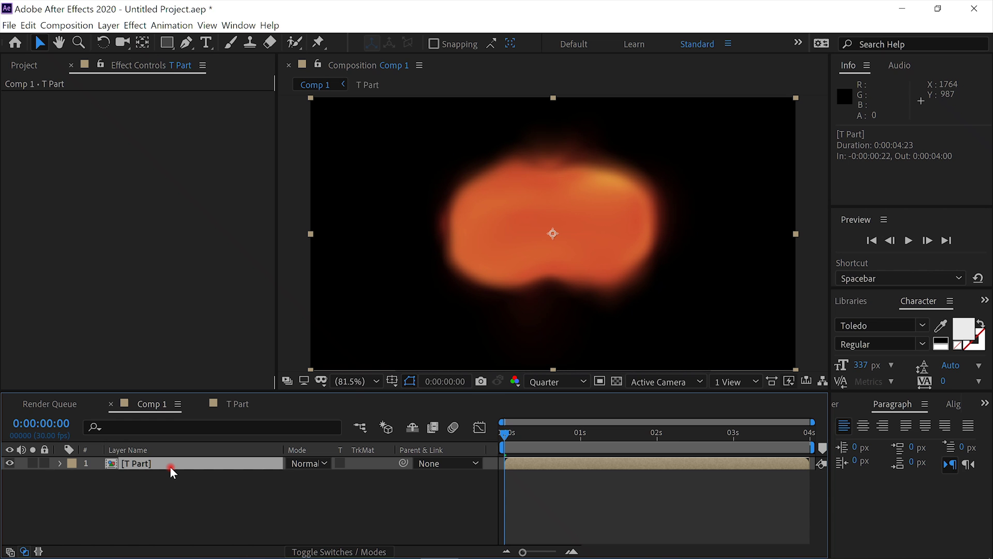
key(ctrl+y)
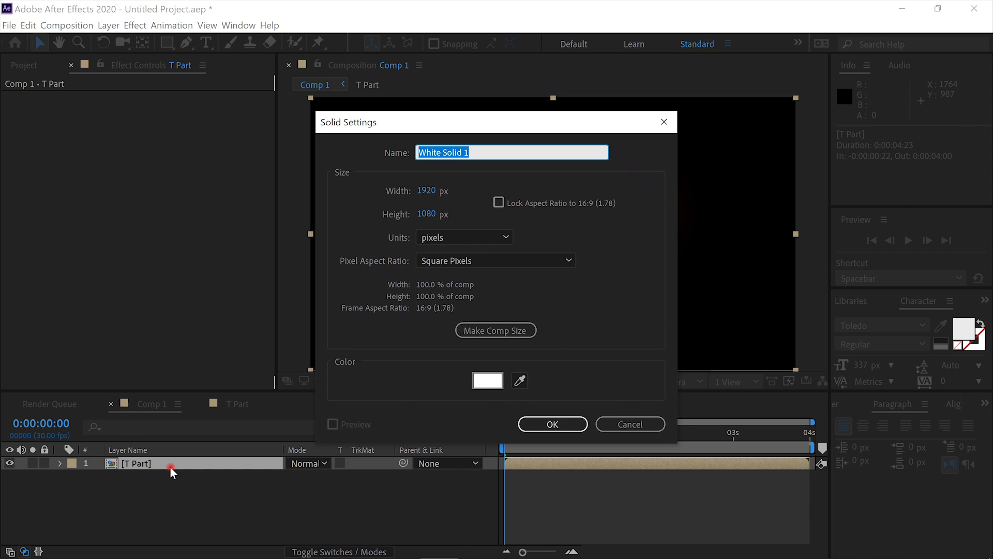
text(S Part)
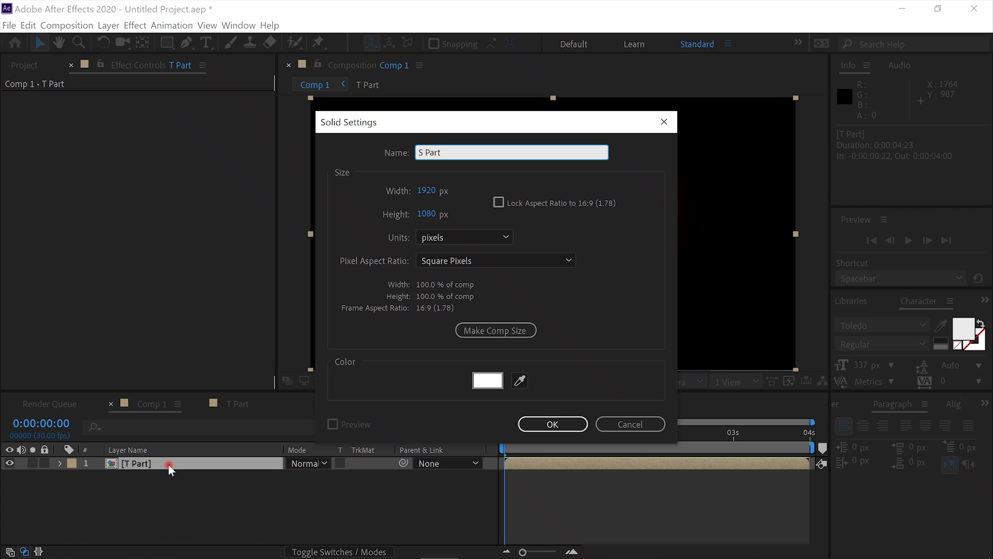
click(542, 423)
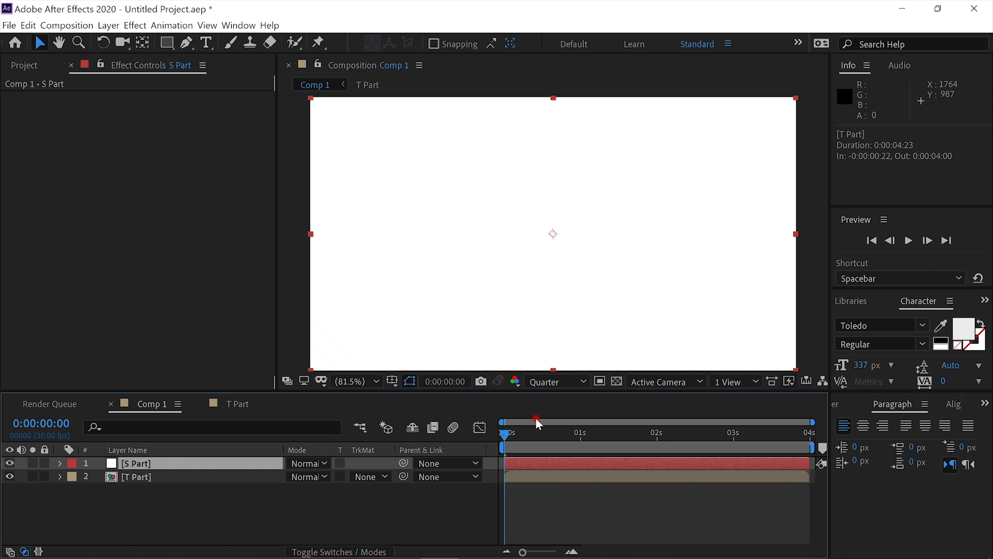
Apply the CC Particle World effect to the S Part solid
key(ctrl+space)
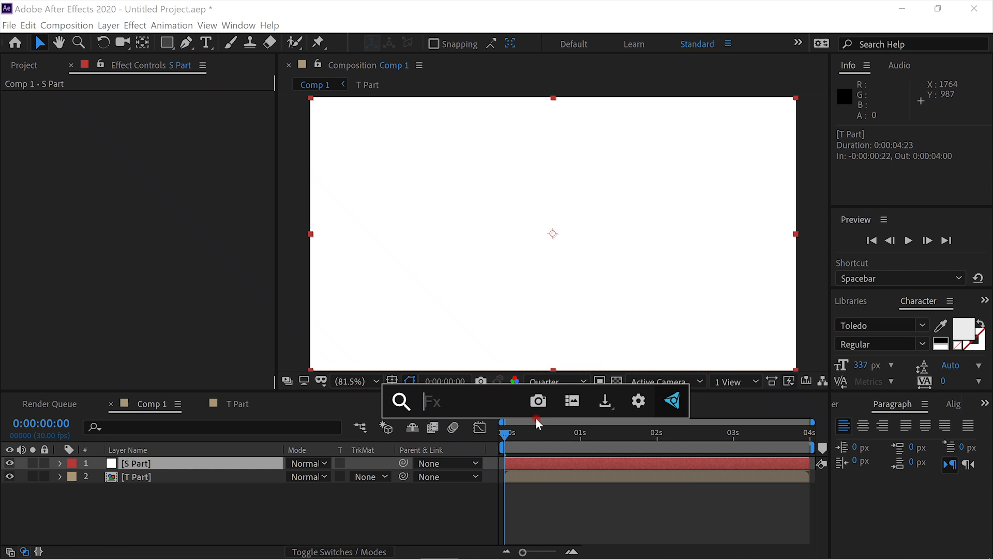
text(part)
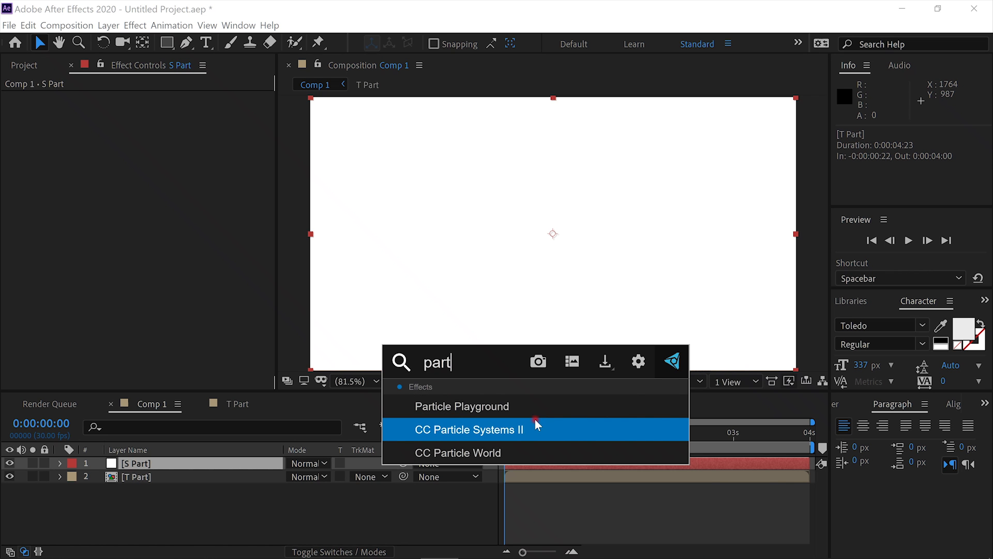
click(532, 452)
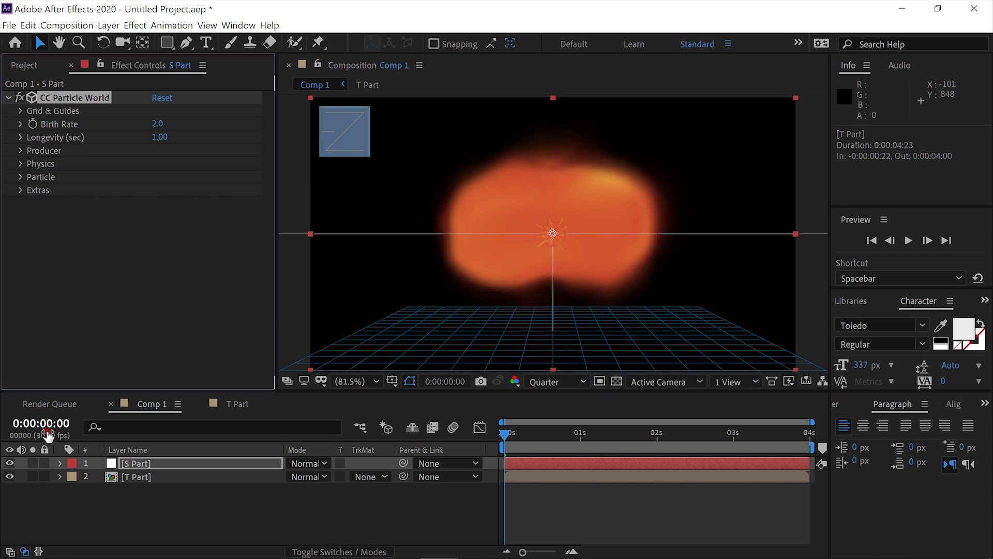
Solo the S Part layer and, at 0:00:01:01, set its particle producer's Position Y to 0.29
click(33, 463)
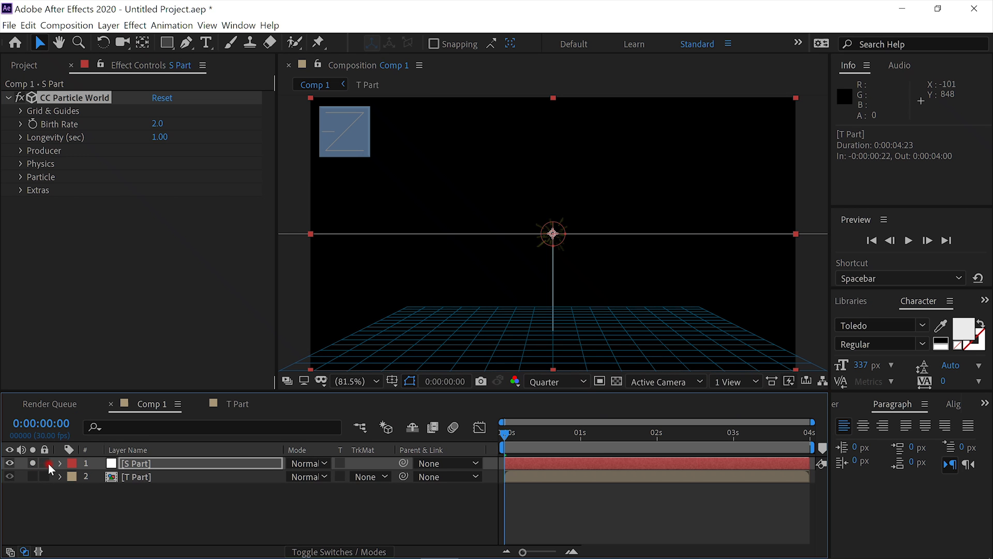
click(582, 436)
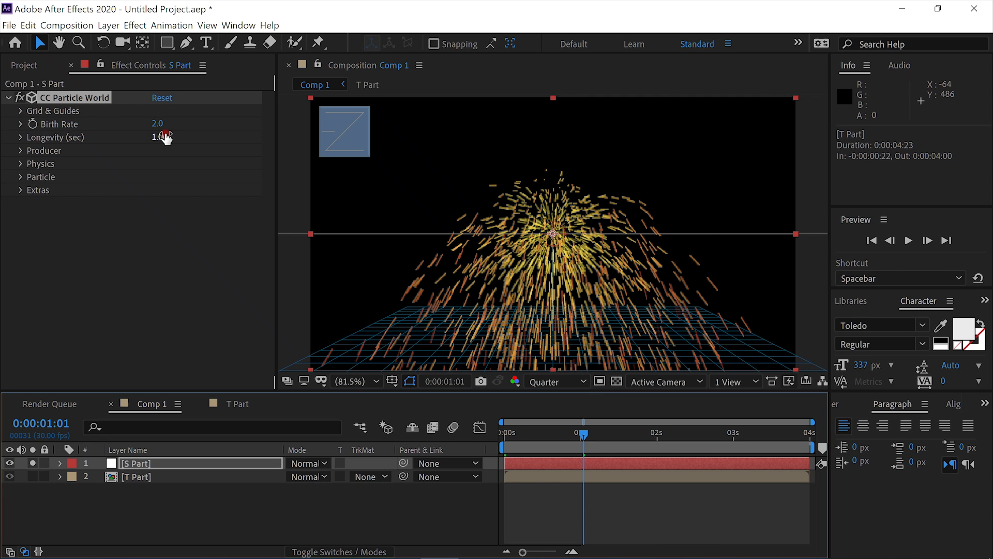
click(21, 150)
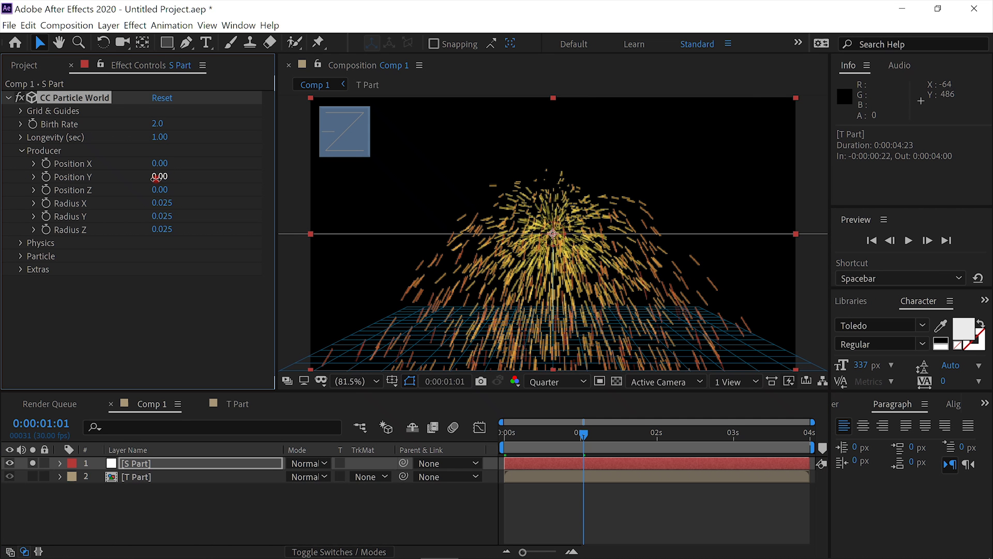
drag(156, 178, 187, 188)
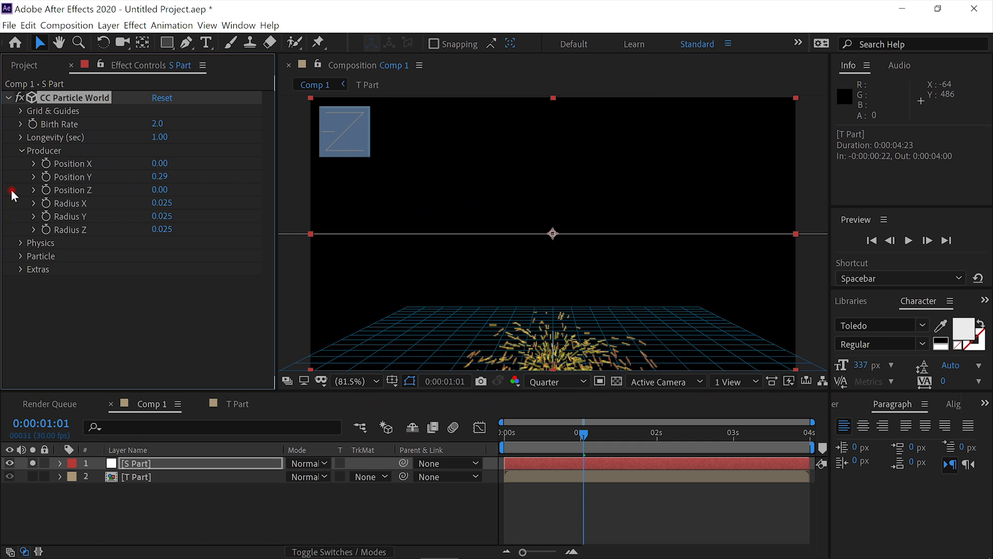
click(23, 149)
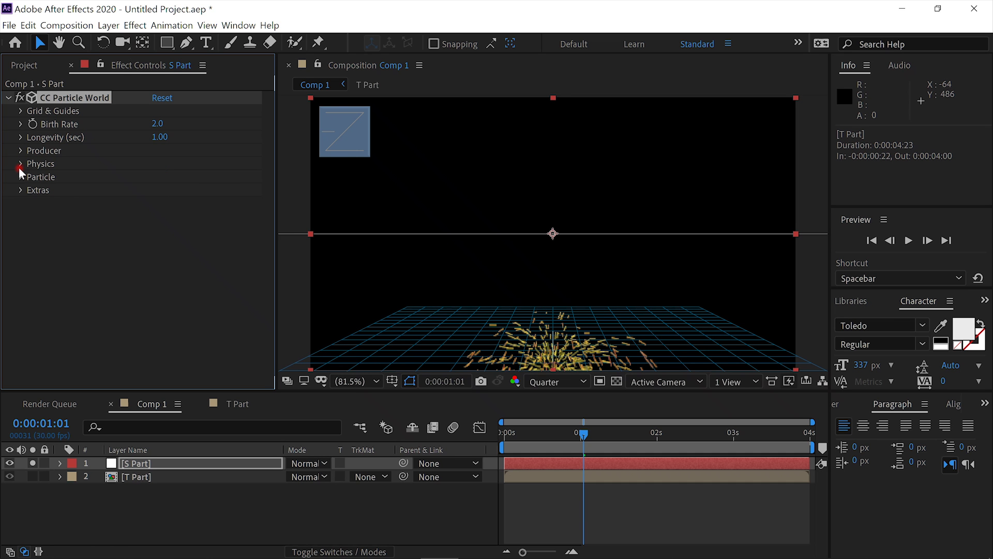
Set the S Part particle physics to the Fire animation with a Velocity of 0
click(21, 164)
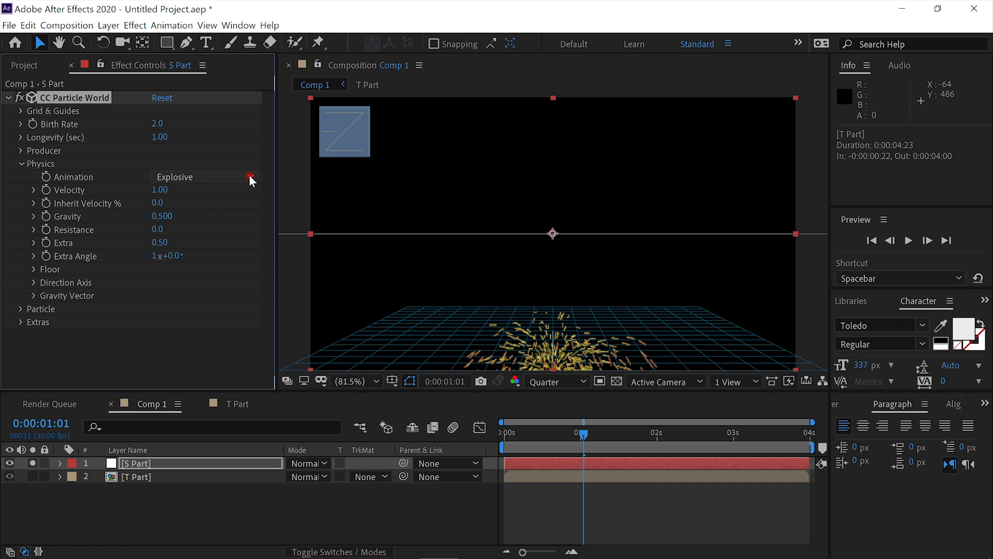
click(250, 176)
click(229, 300)
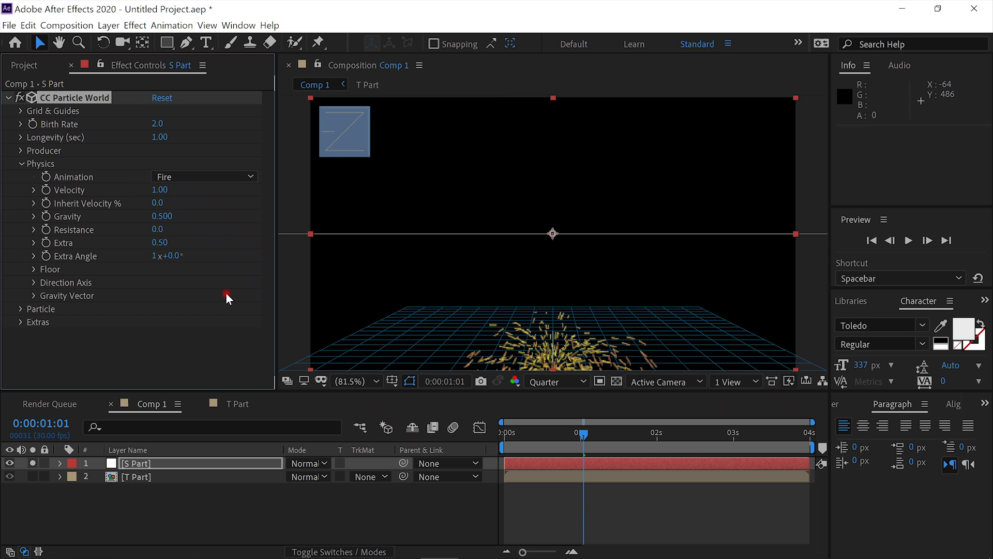
click(164, 191)
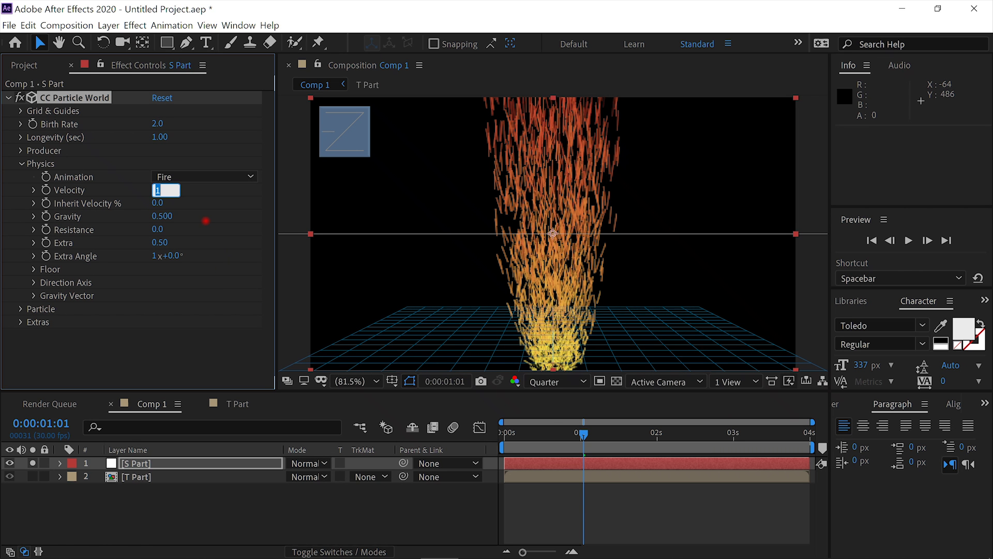
text(0)
key(Return)
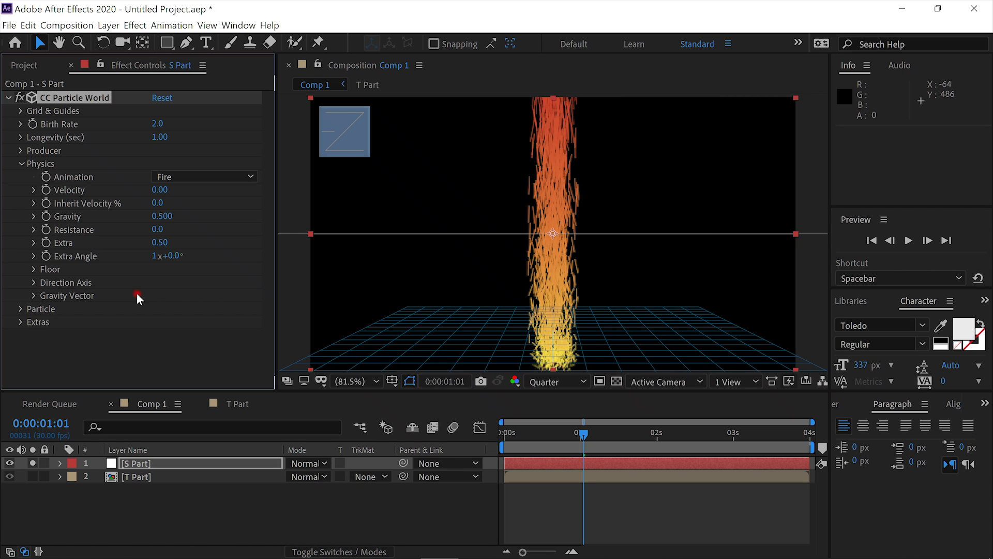
click(22, 164)
Change the particle type to Faded Sphere with a Birth Size of 0.870 and a Death Size of 1.340
click(22, 177)
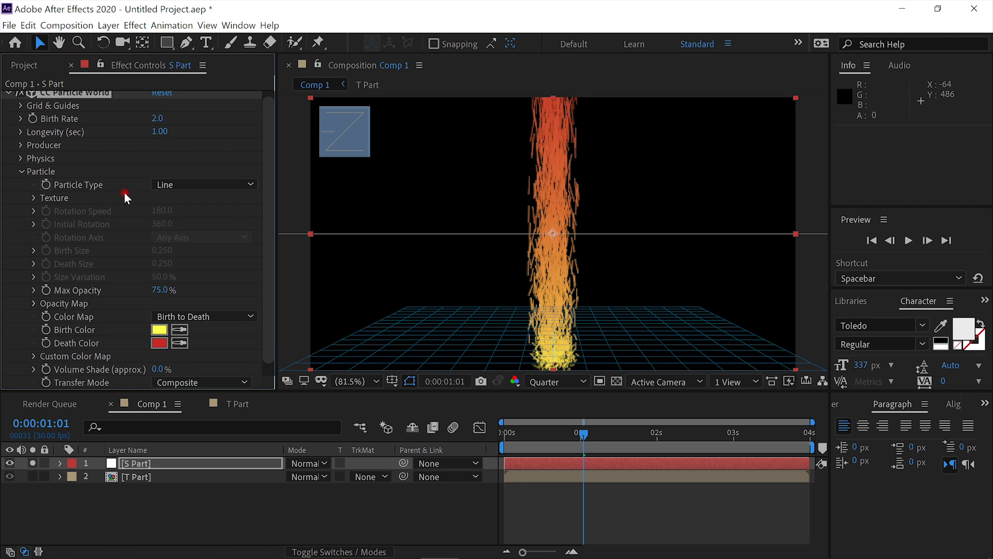
click(250, 185)
click(232, 244)
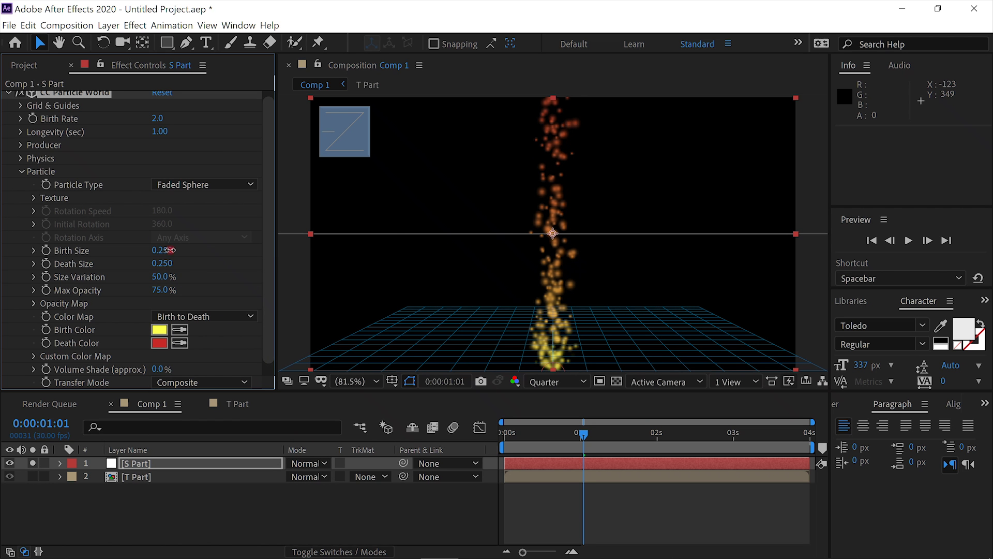
drag(164, 250, 262, 274)
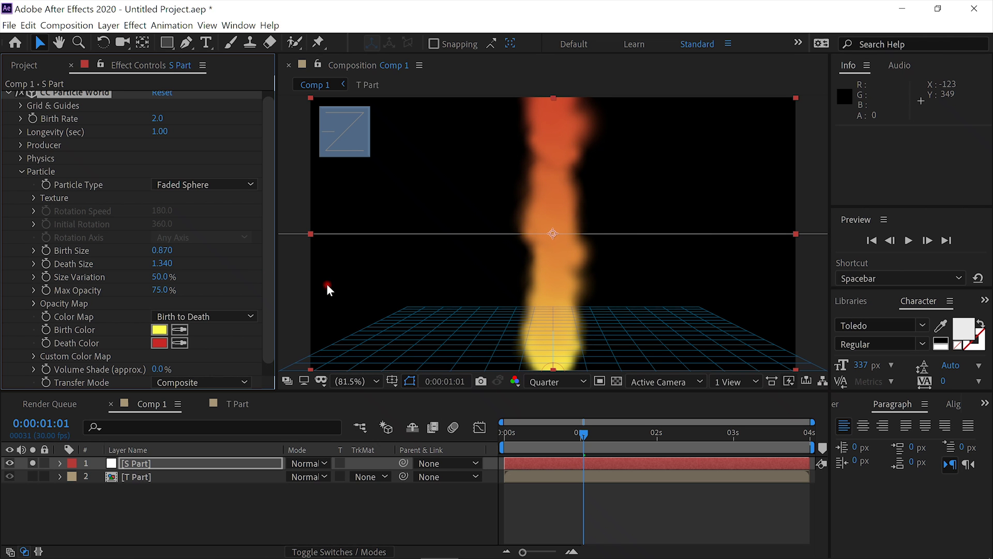
Set the particles' Death Size to 1.790, previewing the fire column before and after the change
click(909, 243)
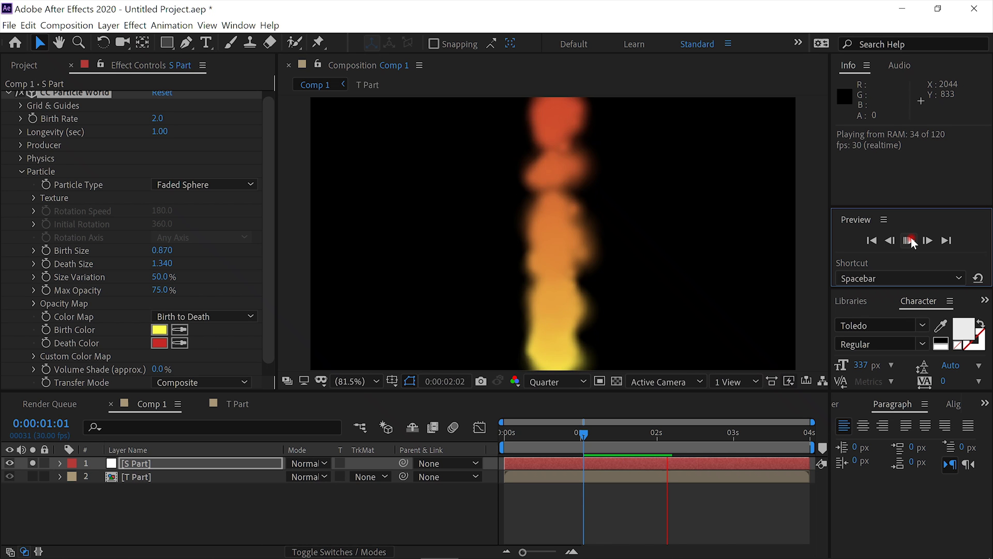
click(765, 268)
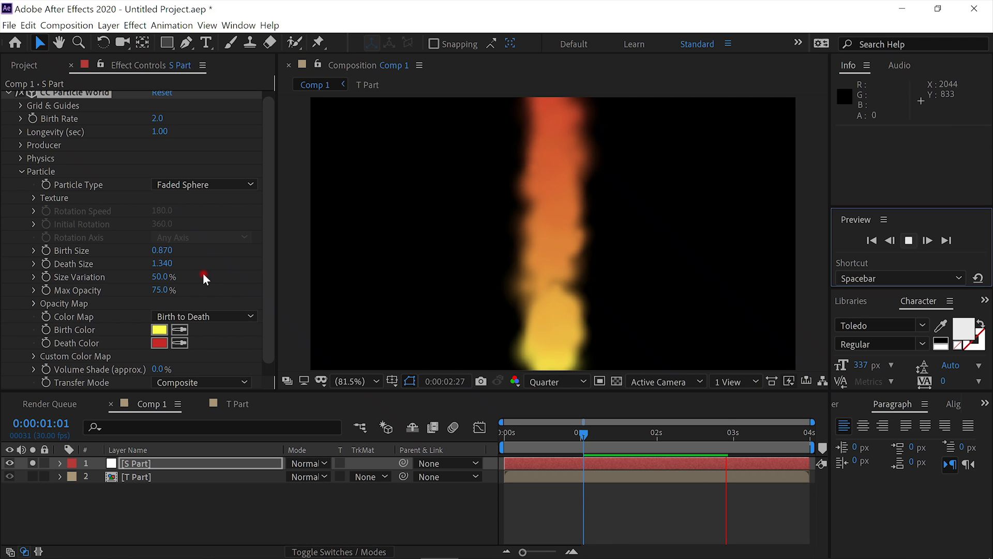
click(169, 265)
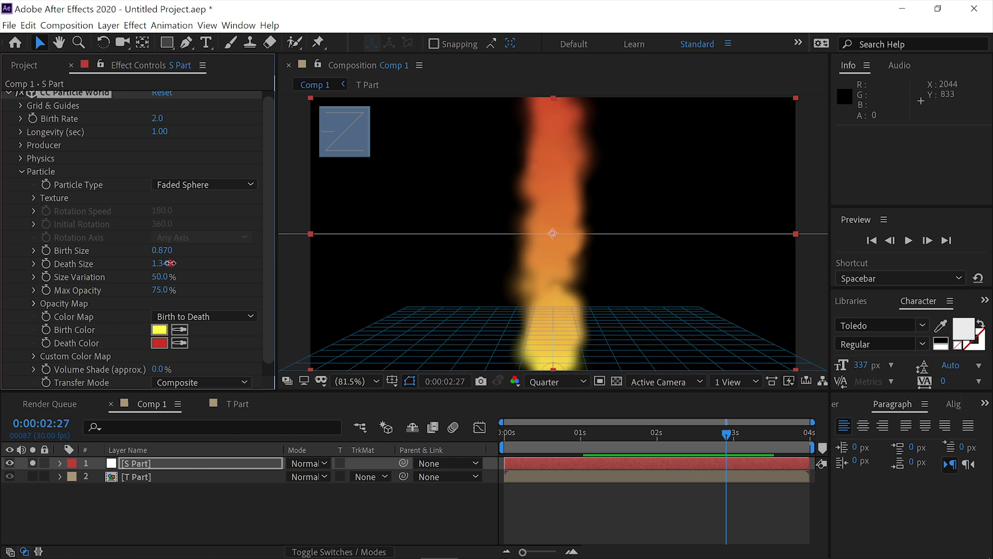
drag(182, 264, 210, 266)
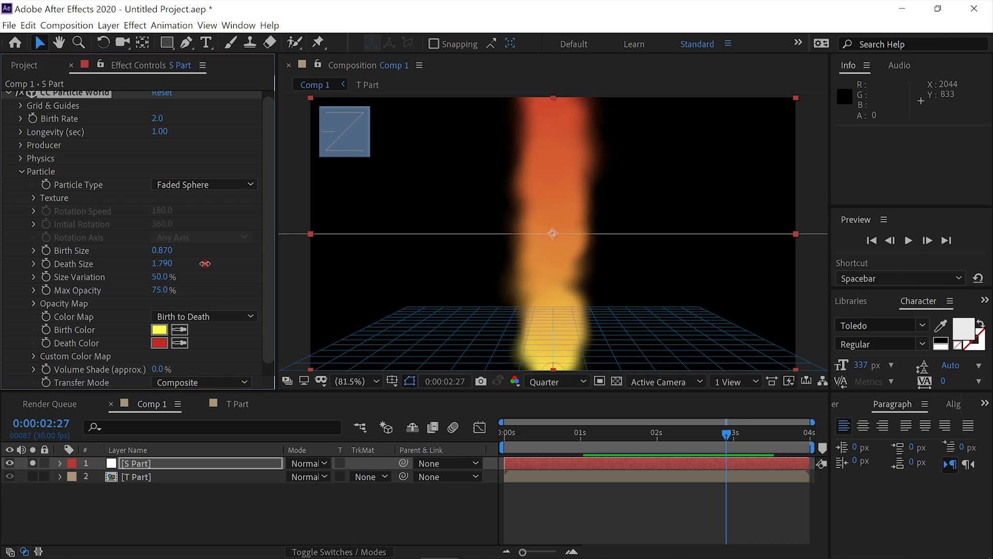
click(909, 240)
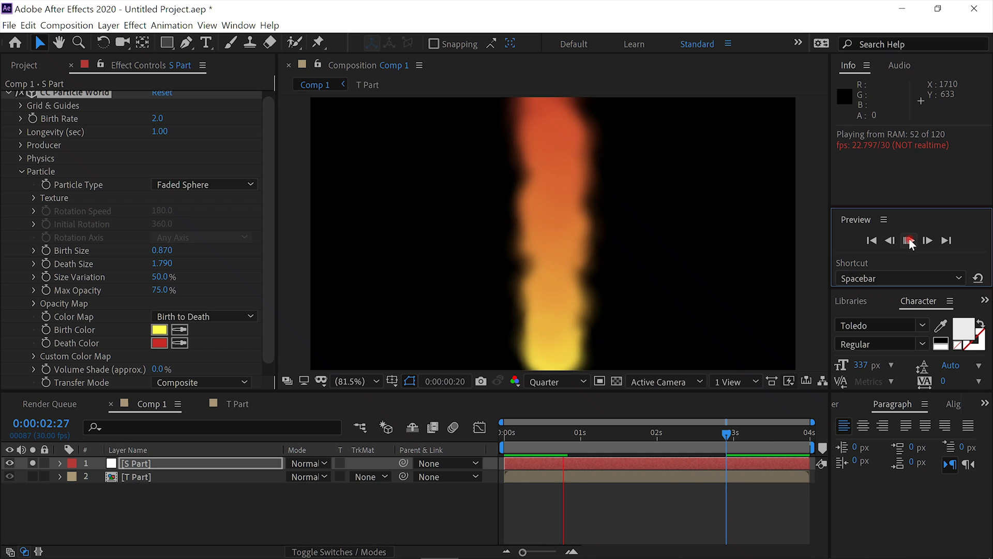
click(909, 240)
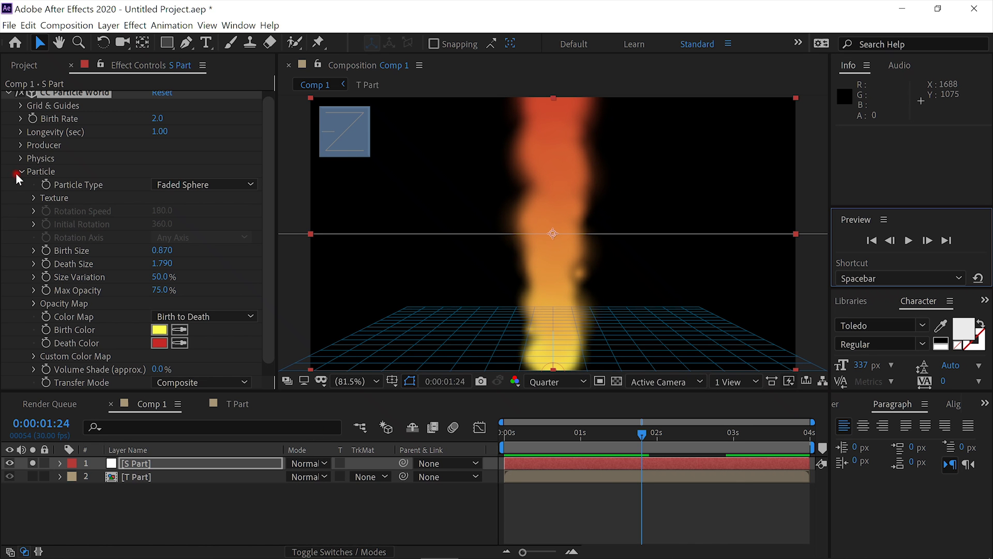
Set the particle physics Gravity to 0.220 for a shorter fire column and preview the animation
click(20, 159)
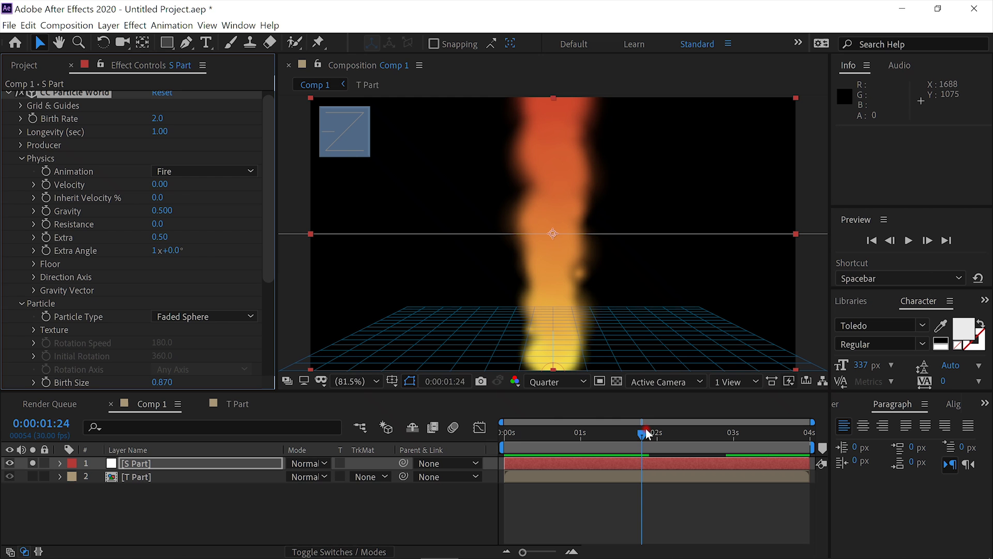
mouse_move(642, 433)
mouse_down()
mouse_move(489, 442)
mouse_move(652, 438)
mouse_move(640, 439)
mouse_up()
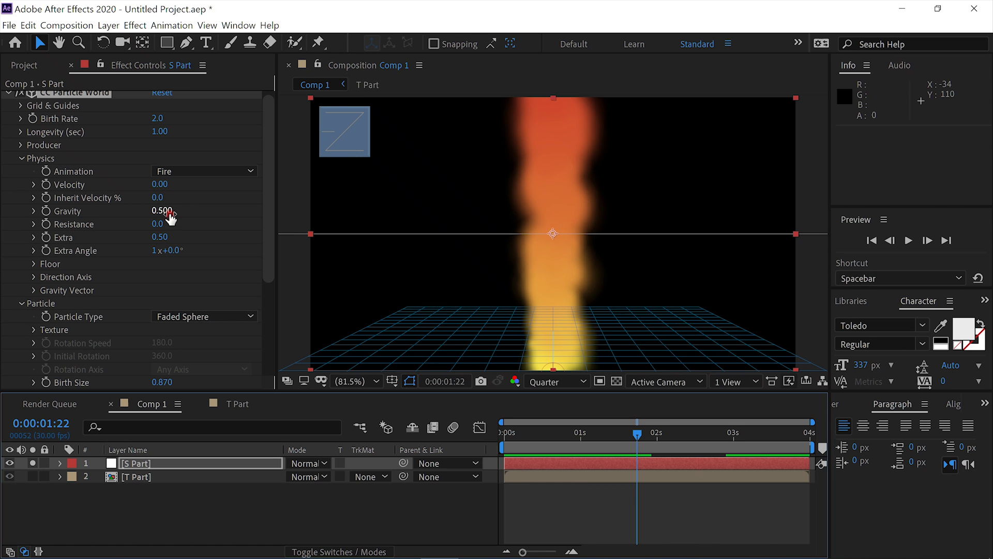
drag(171, 212, 149, 211)
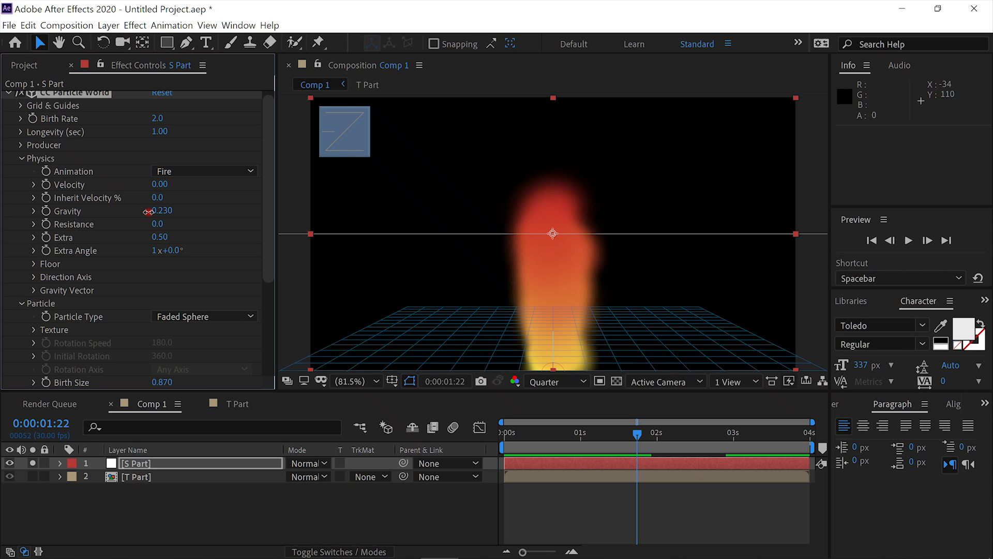
drag(147, 211, 147, 211)
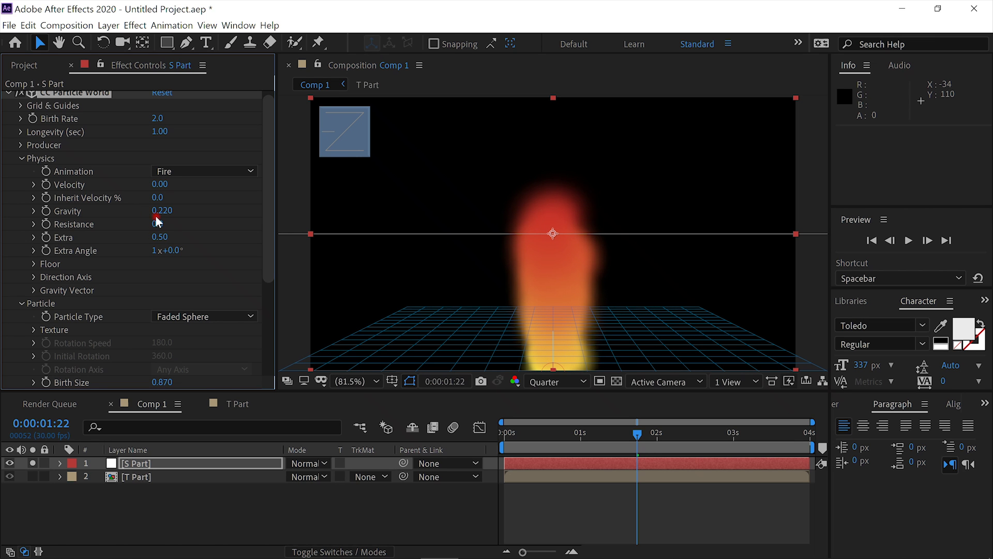
click(911, 239)
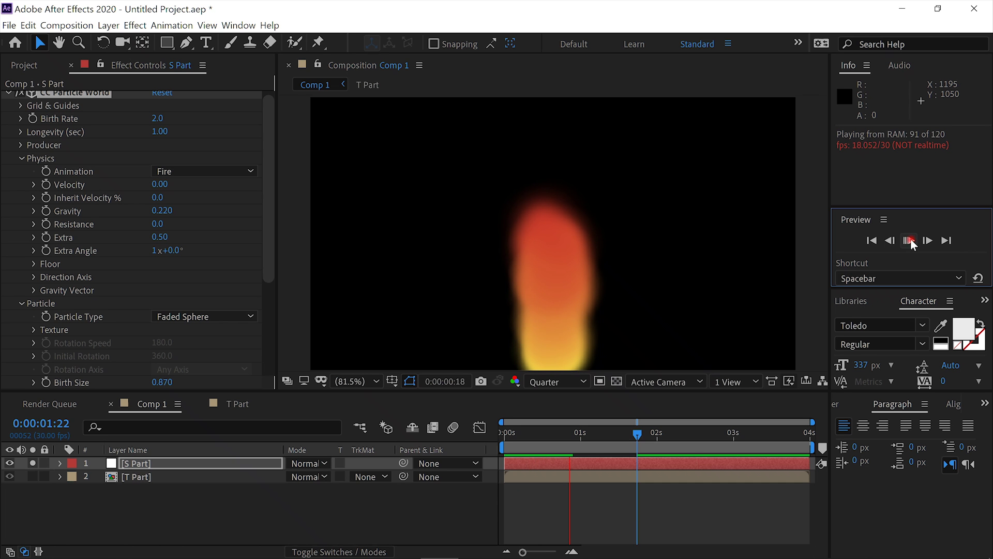
click(911, 239)
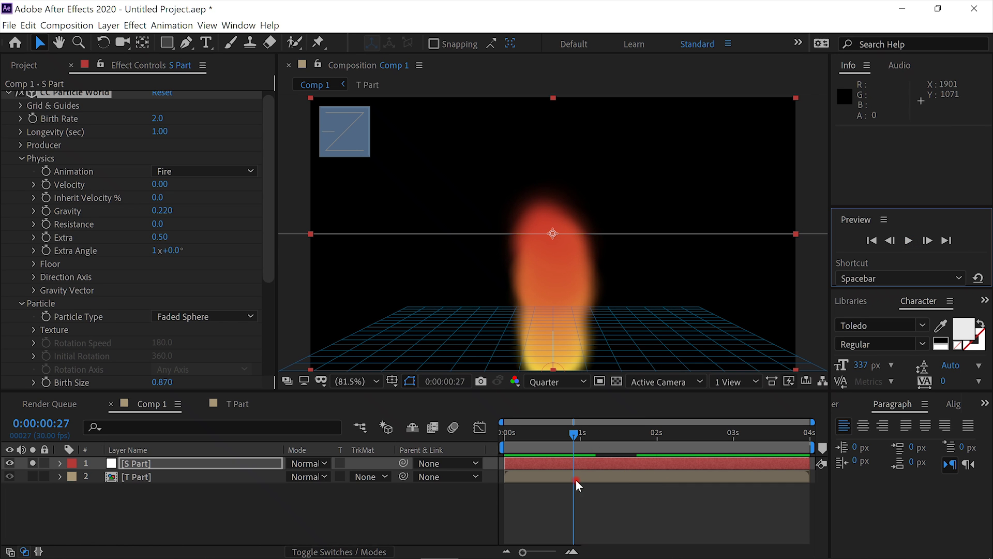
Shift the S Part layer 0:00:01:08 earlier, extend its out point to 0:00:04:00, and preview the column
drag(576, 435, 470, 436)
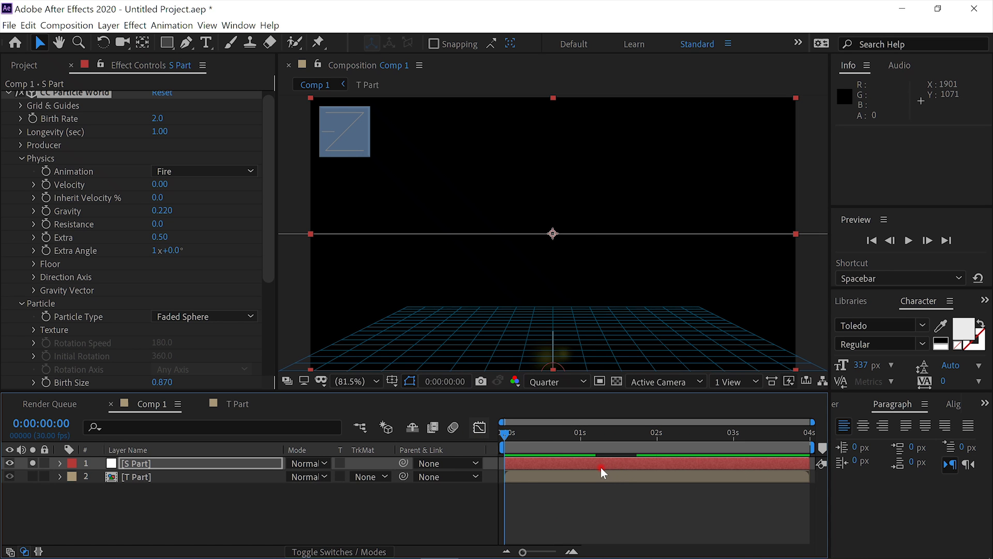
drag(612, 461, 510, 464)
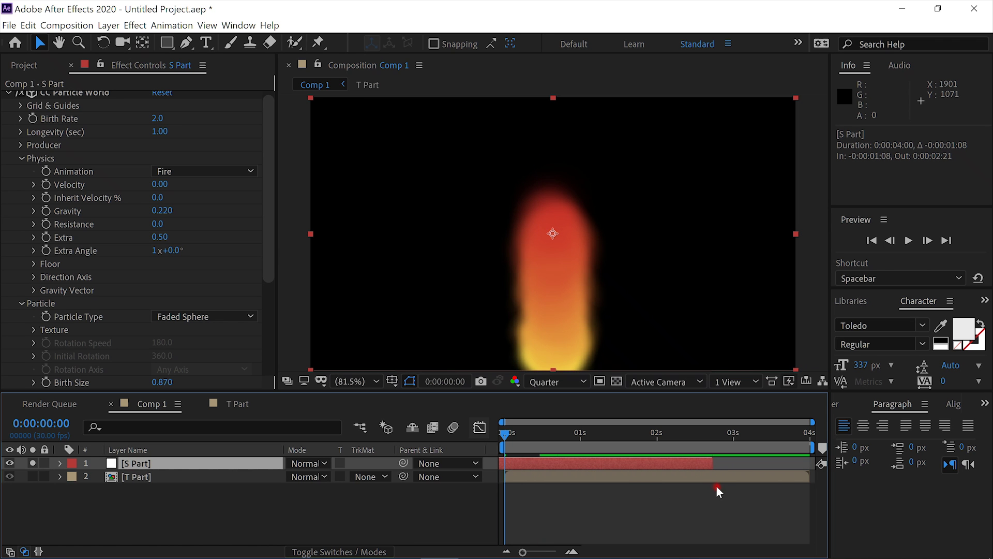
drag(715, 464, 815, 473)
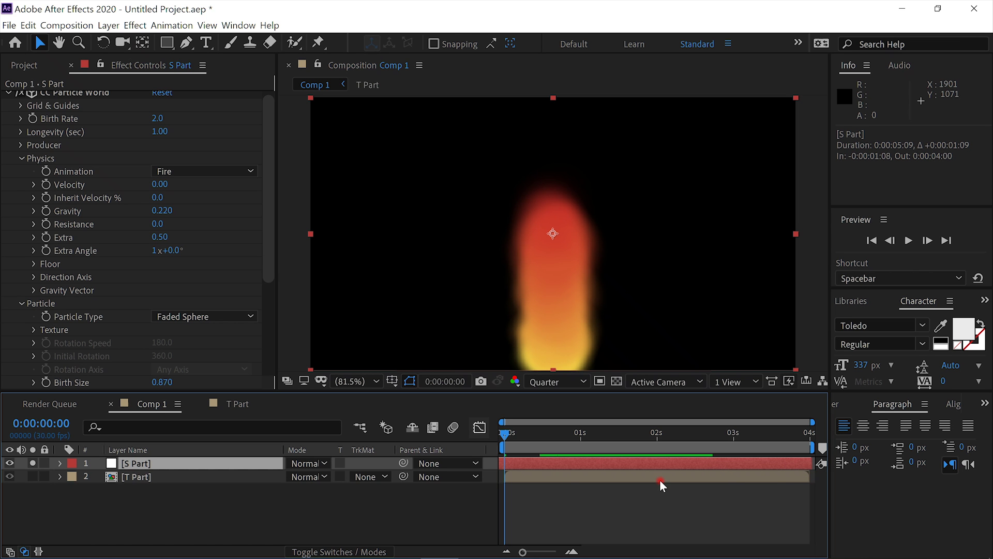
click(910, 240)
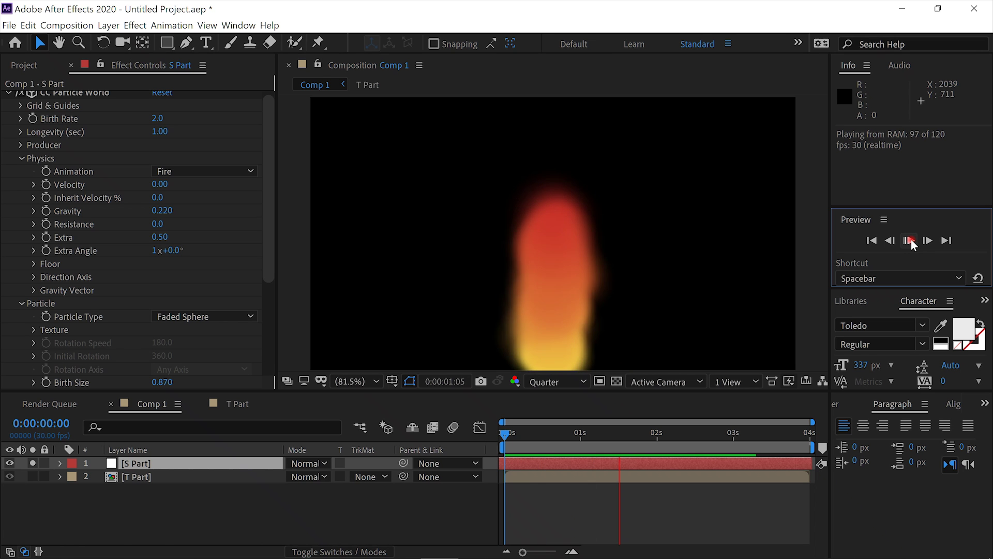
click(911, 240)
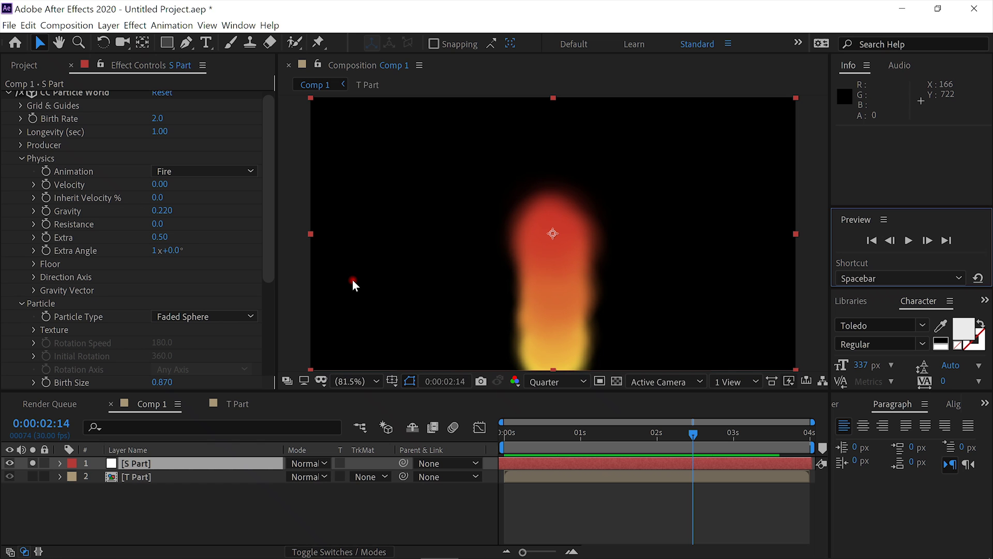
Find the Bezier Warp effect and apply it to the S Part layer
key(ctrl+space)
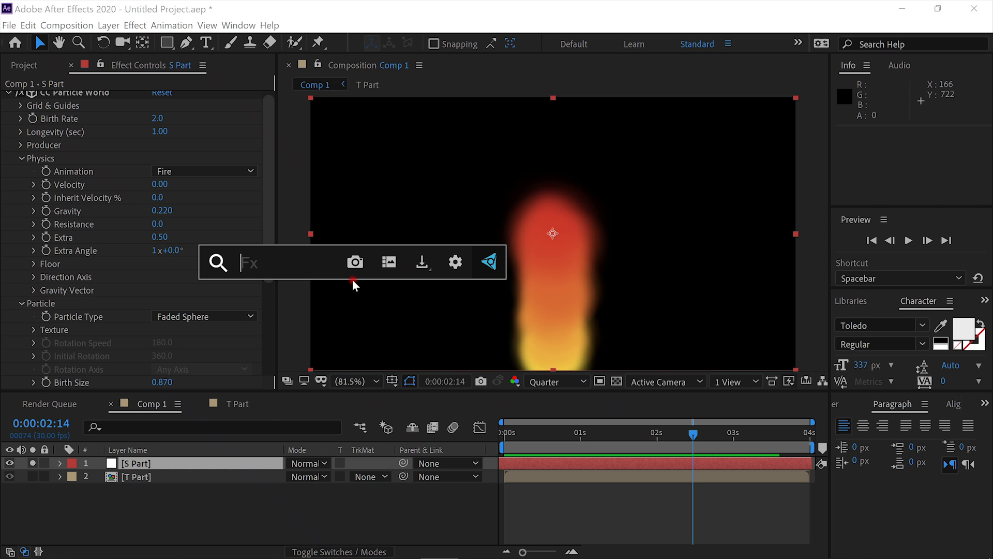
text(b3)
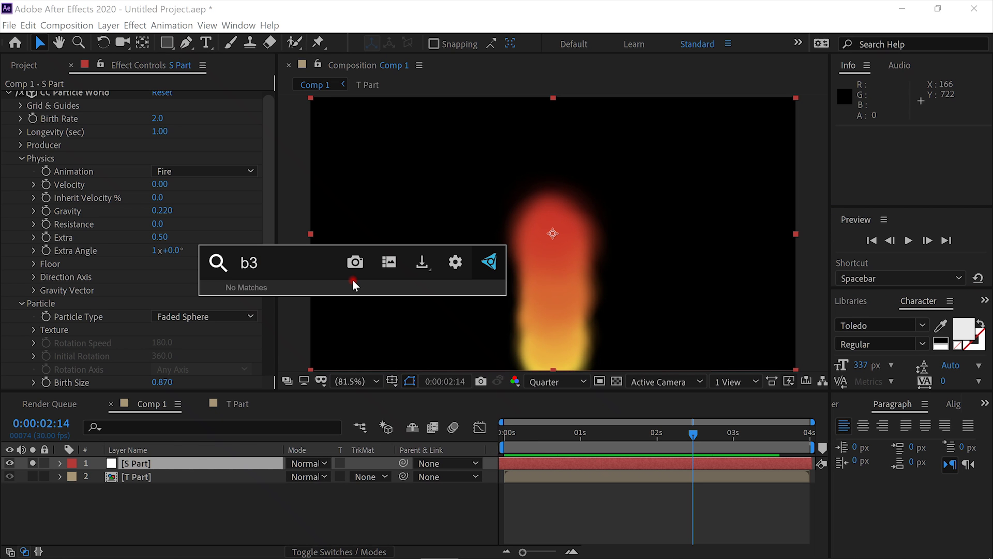
key(BackSpace)
text(e)
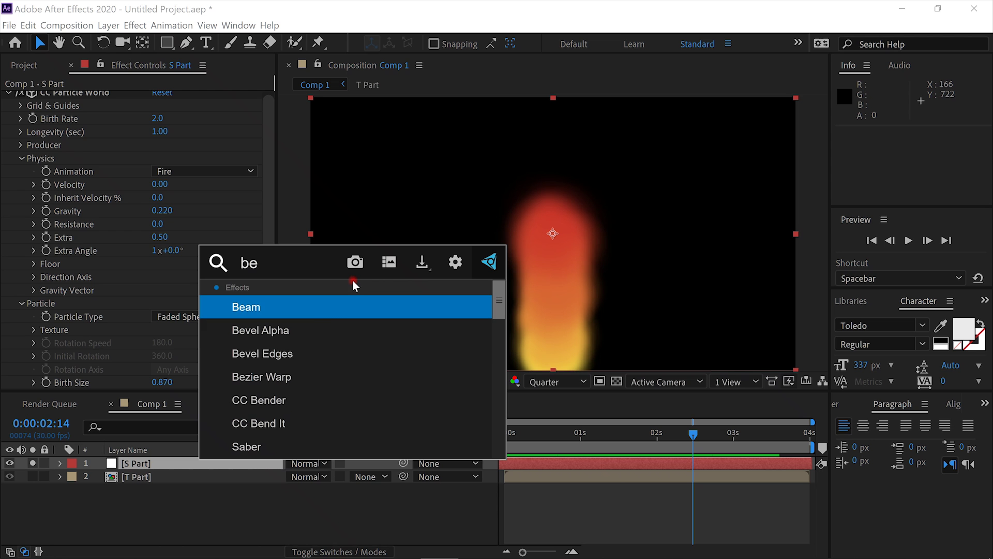
click(330, 368)
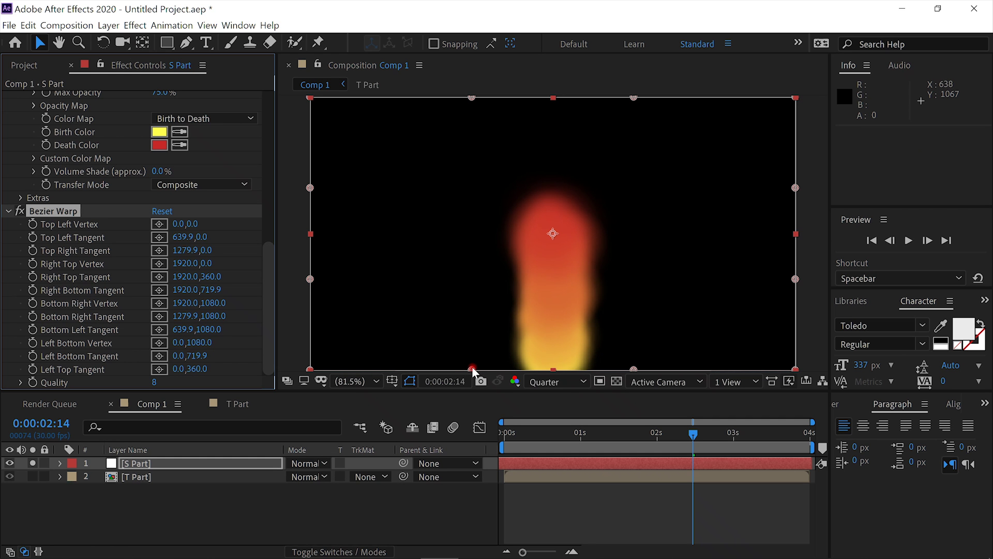
Reshape the lower Bezier Warp tangents: bottom left about 587,1087, bottom right about 1316,1086, left bottom about 493,770, right bottom about 1390,763
drag(473, 368, 459, 371)
drag(634, 369, 645, 370)
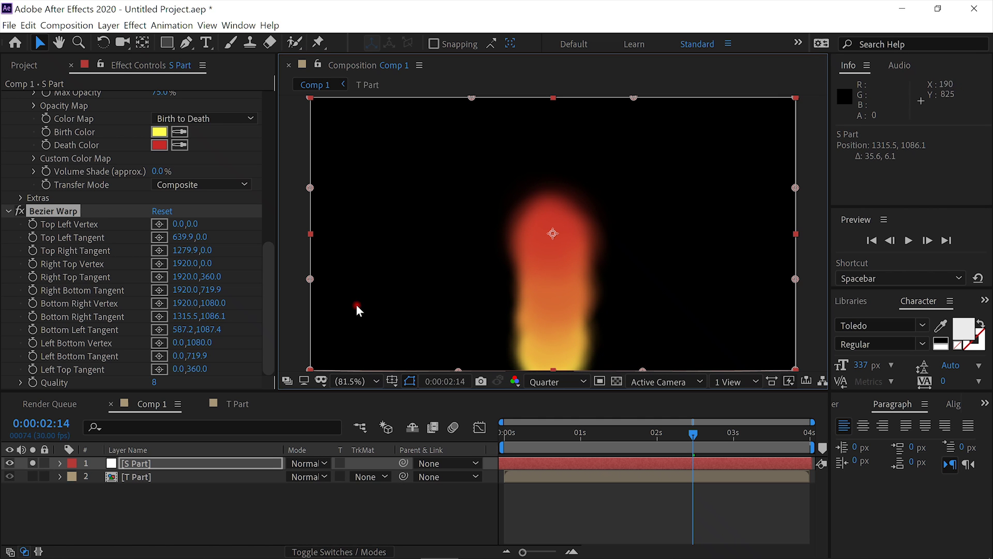
drag(313, 280, 389, 296)
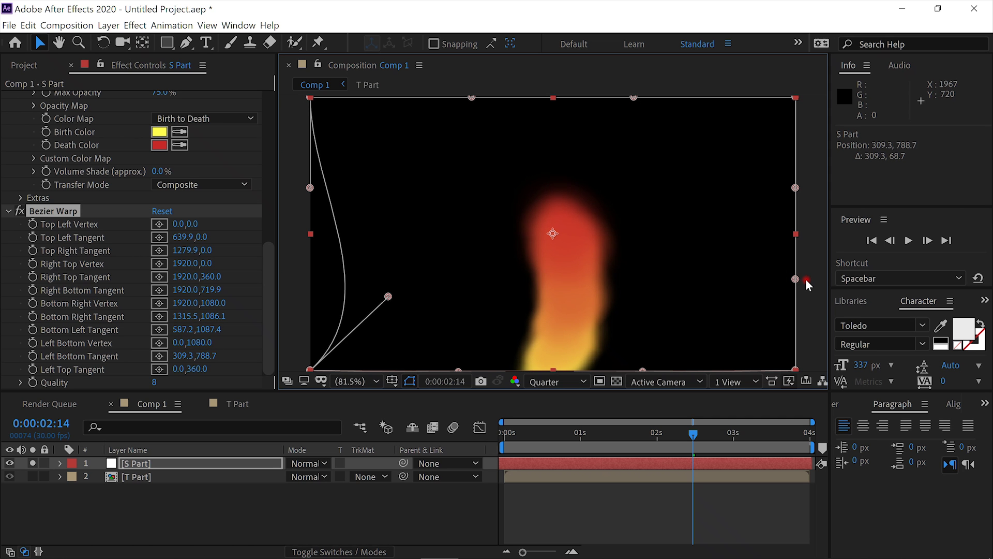
drag(795, 279, 674, 290)
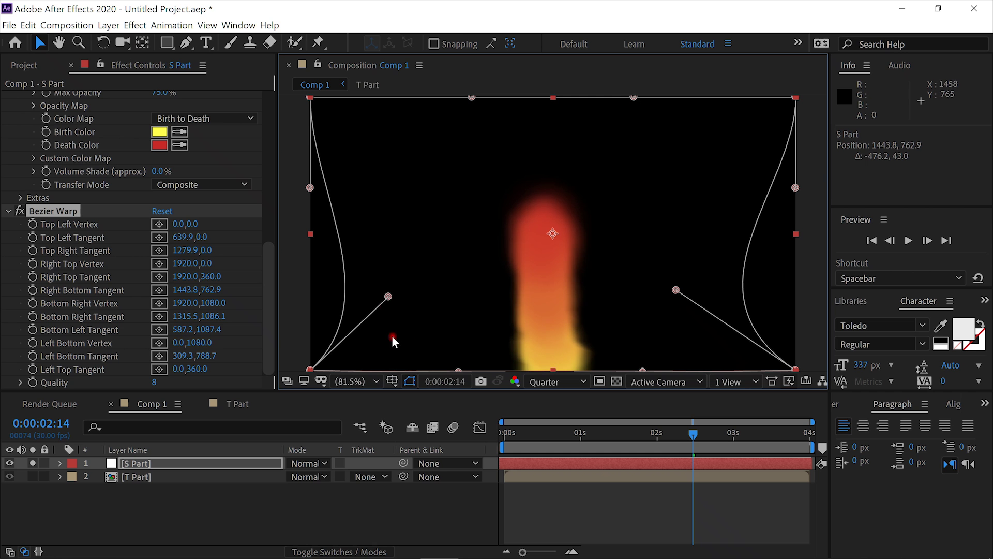
drag(387, 297, 420, 296)
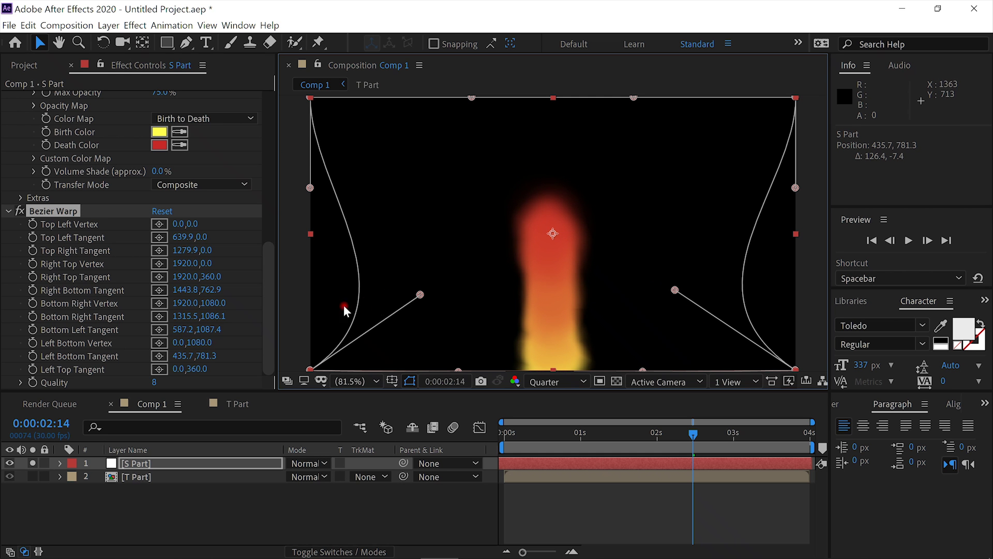
drag(419, 295, 435, 291)
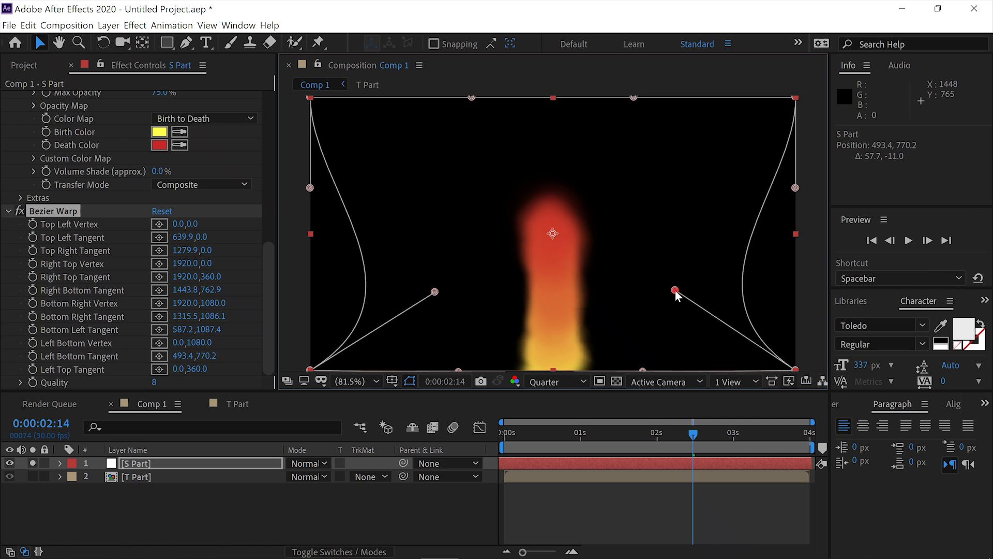
drag(674, 290, 663, 294)
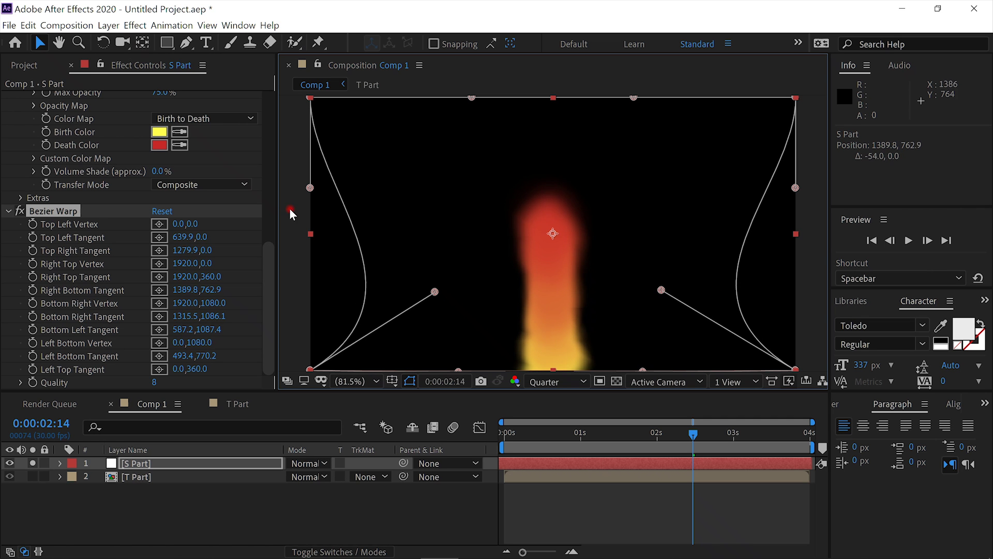
Pull the upper Bezier Warp tangents inward: left top about 236,367, right top about 1767,362, top left about 668,93, top right about 1270,85; preview
drag(310, 189, 370, 190)
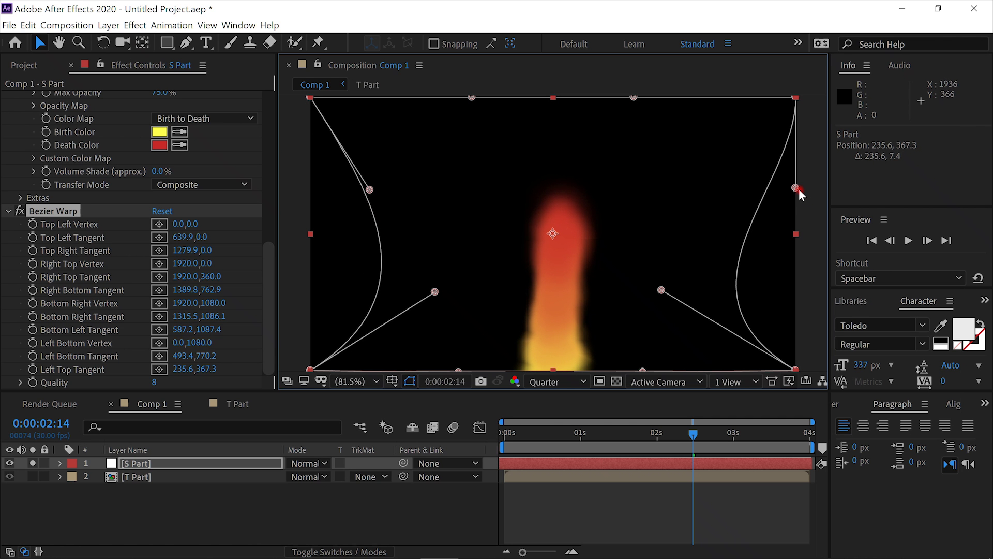
drag(798, 188, 760, 189)
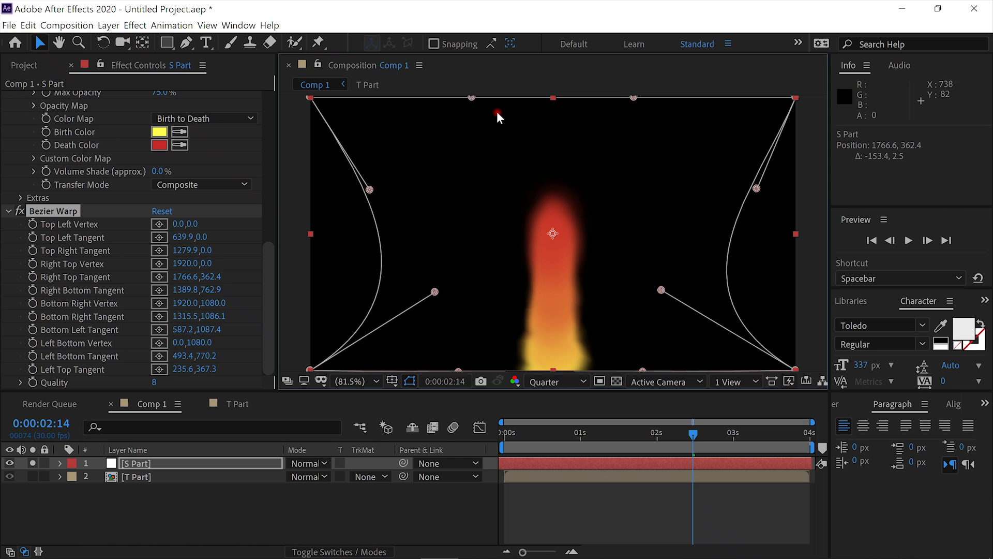
drag(479, 101, 486, 120)
drag(630, 97, 628, 118)
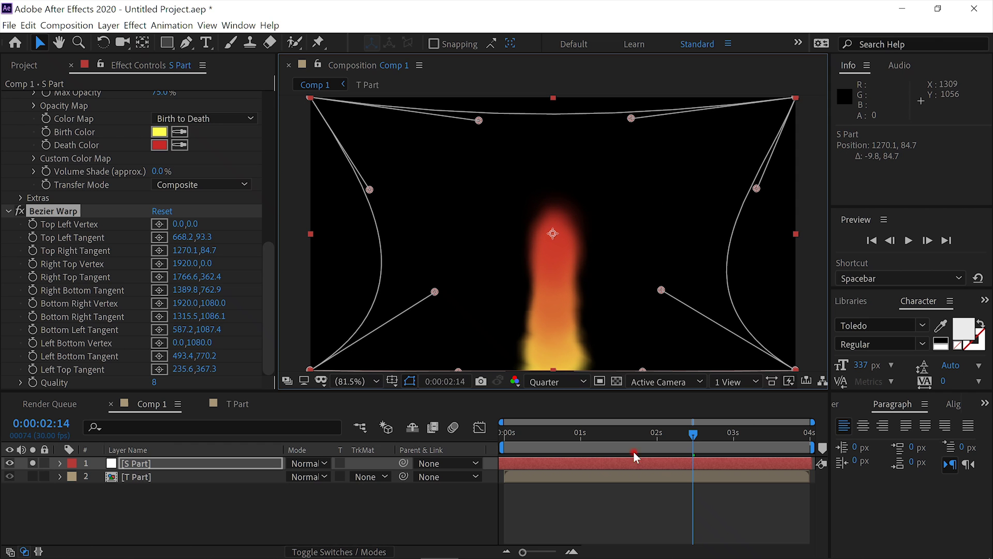
click(908, 240)
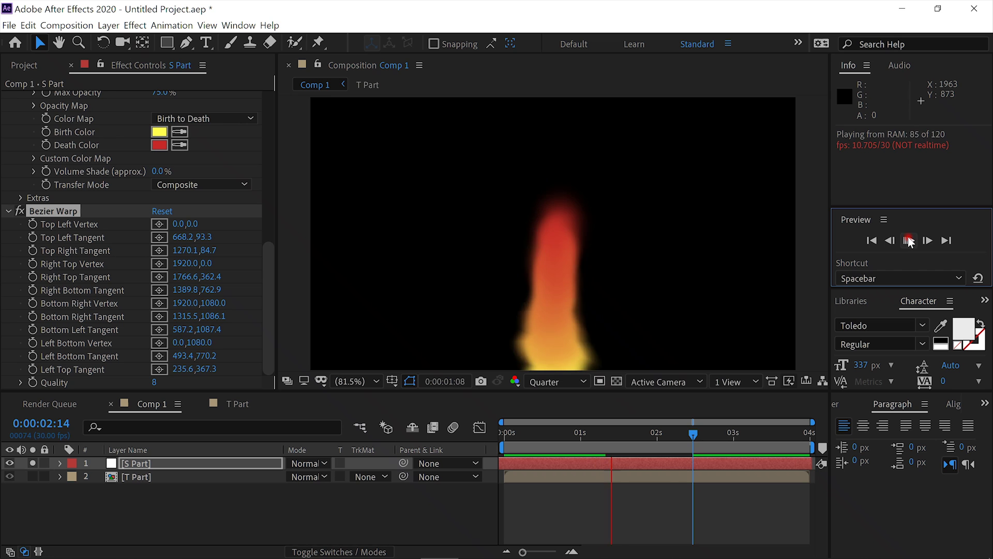
click(908, 240)
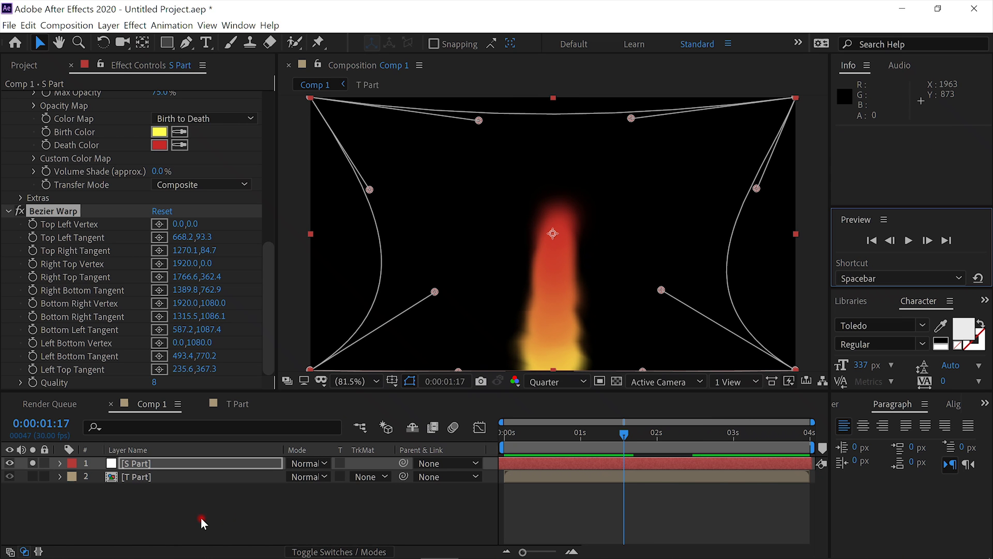
Pre-compose the S Part layer into a new composition named S Part, moving all attributes into it
click(171, 468)
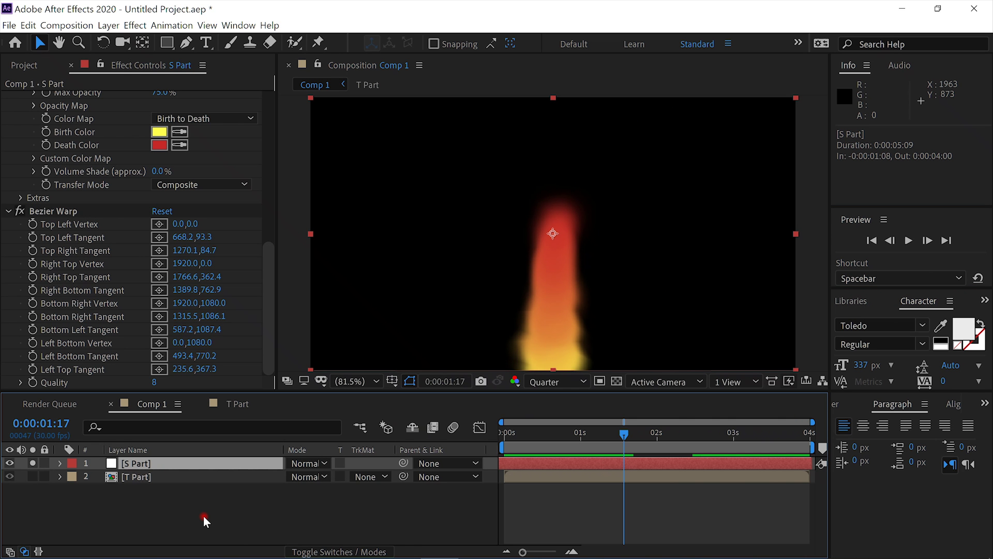
key(ctrl+shift+c)
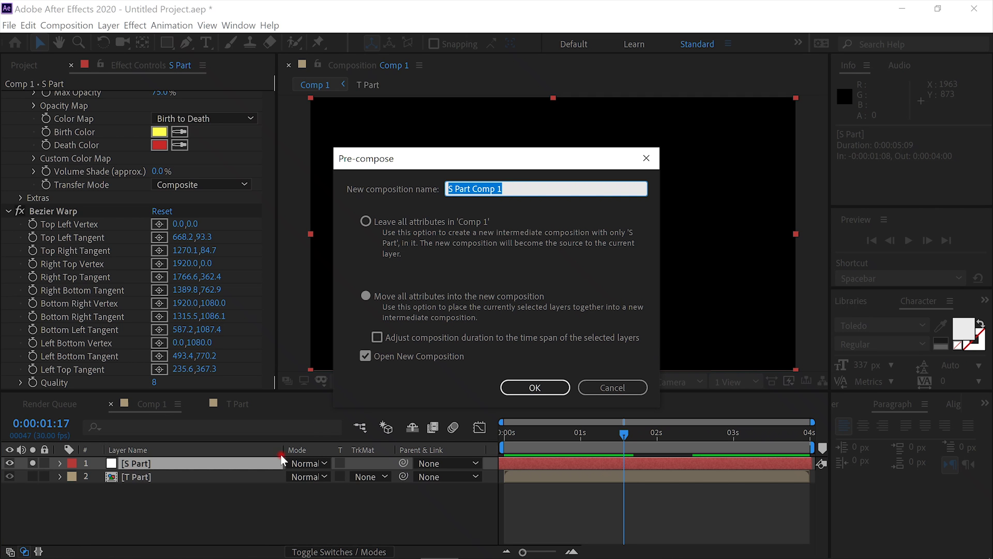
click(527, 188)
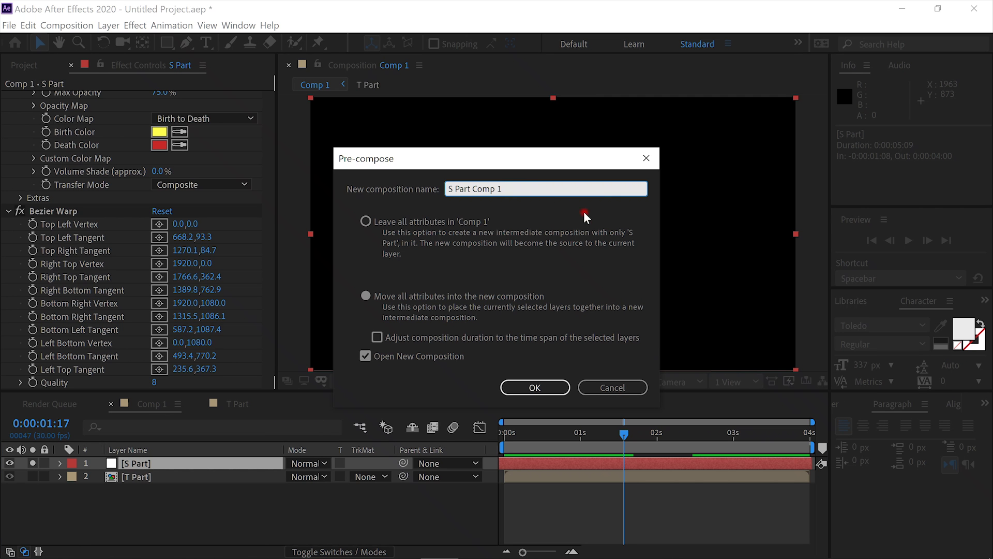
key(BackSpace)
key(BackSpace)
key(BackSpace)
key(BackSpace)
key(BackSpace)
key(BackSpace)
key(BackSpace)
click(529, 386)
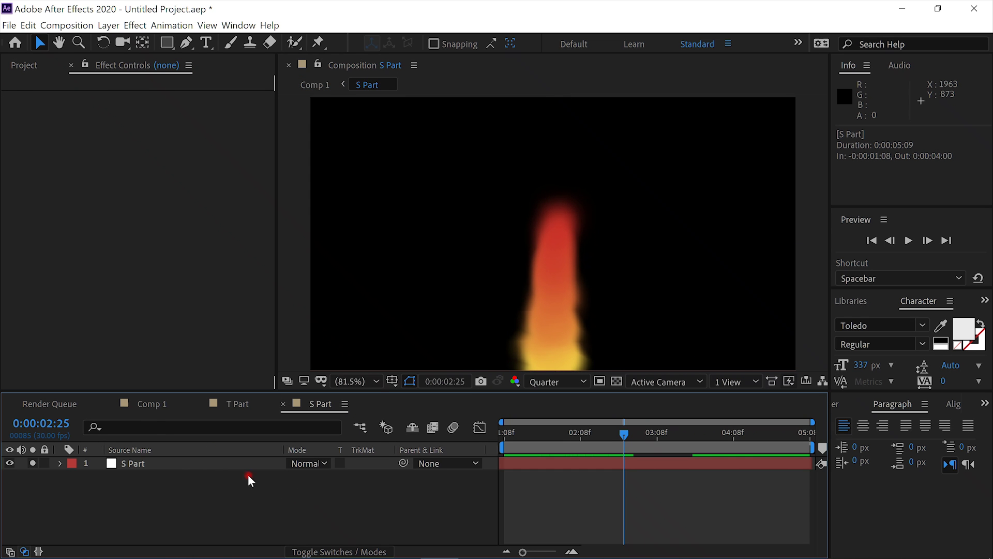
In Comp 1, move the S Part layer below T Part, turn off its solo, and preview the combined explosion
click(148, 407)
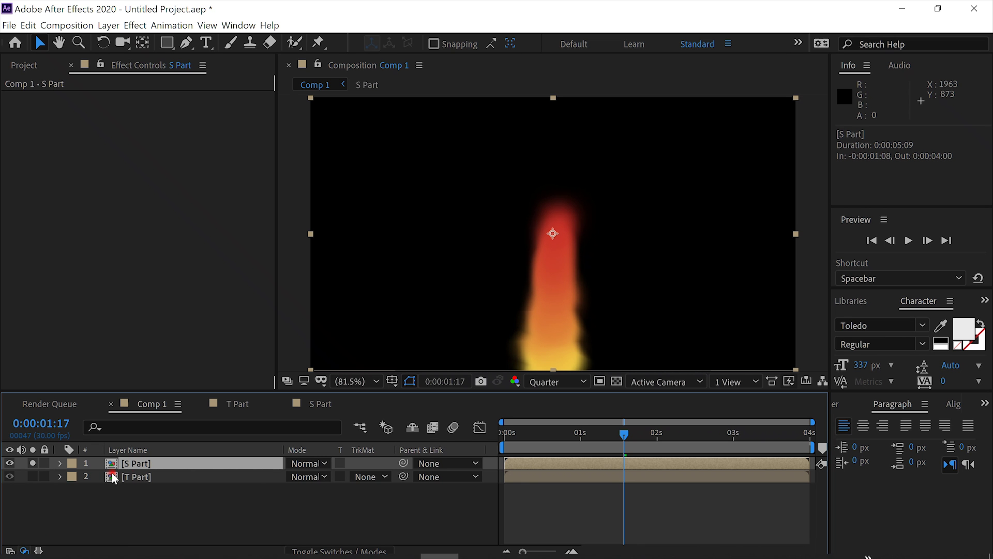
drag(151, 462, 34, 497)
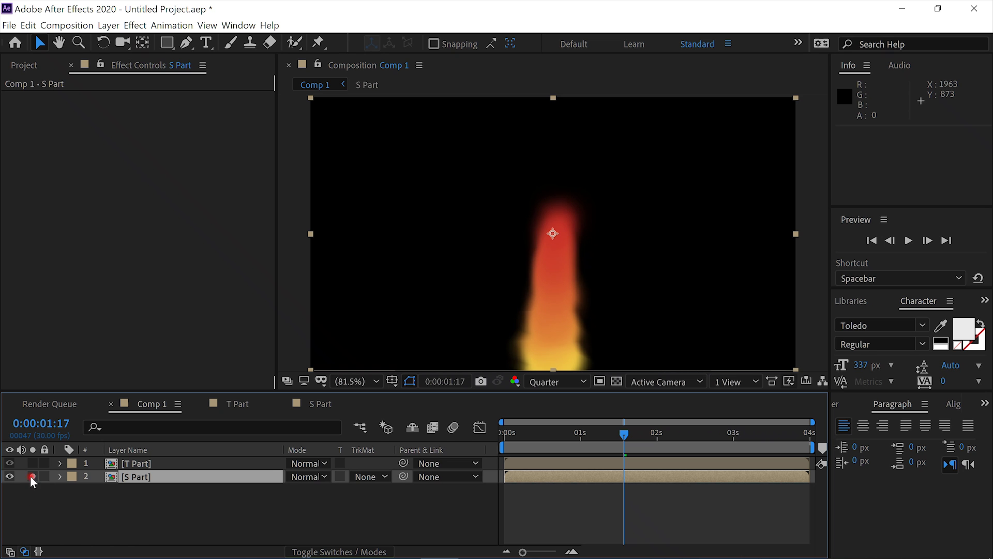
click(32, 476)
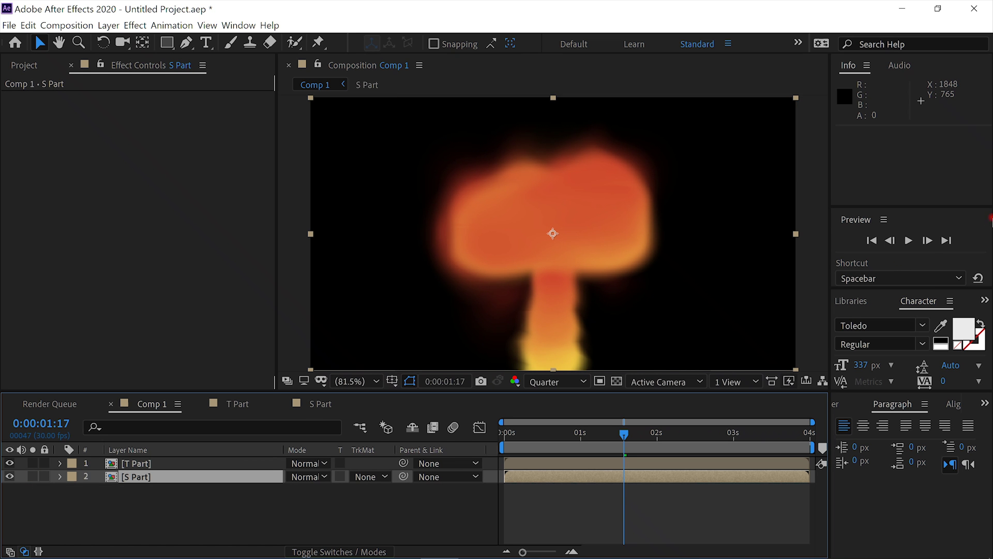
click(909, 239)
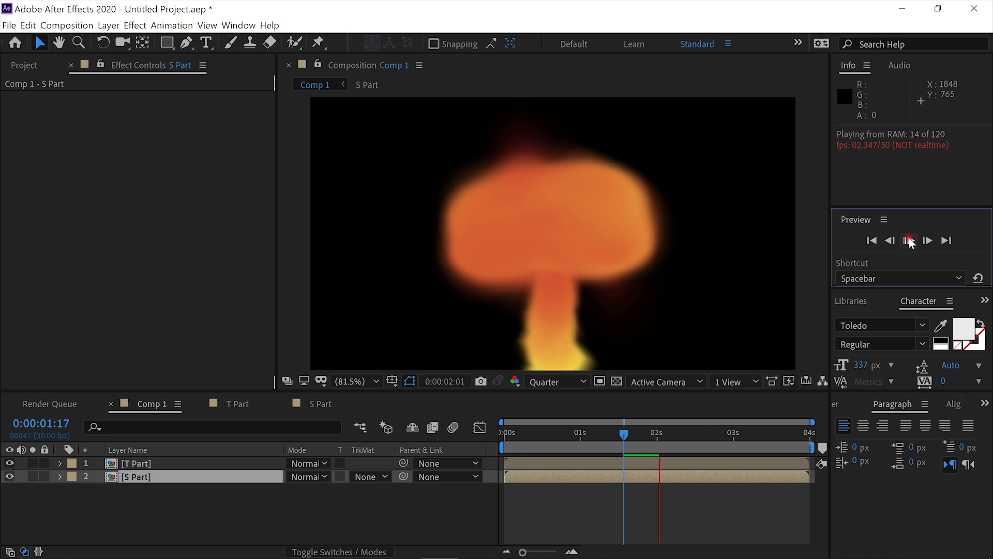
click(910, 240)
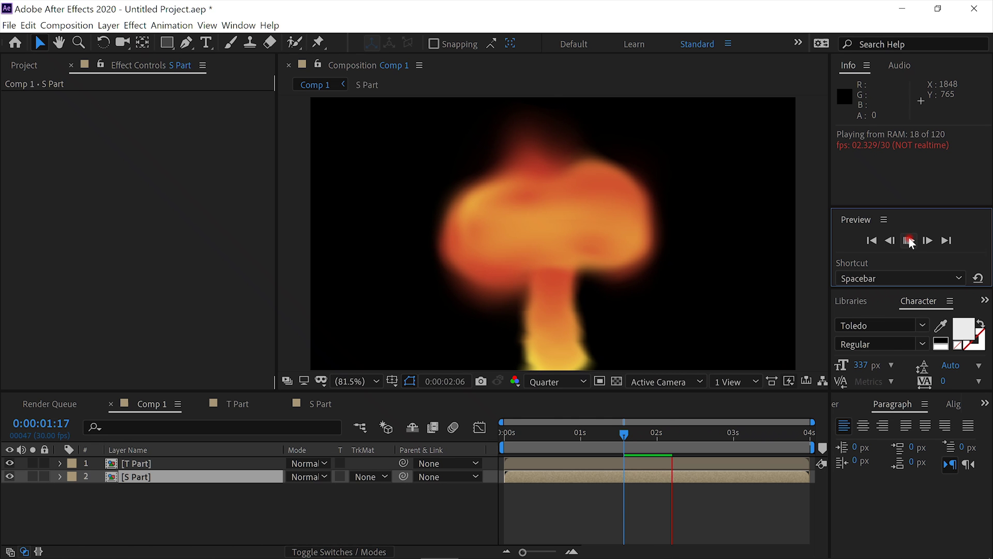
click(669, 470)
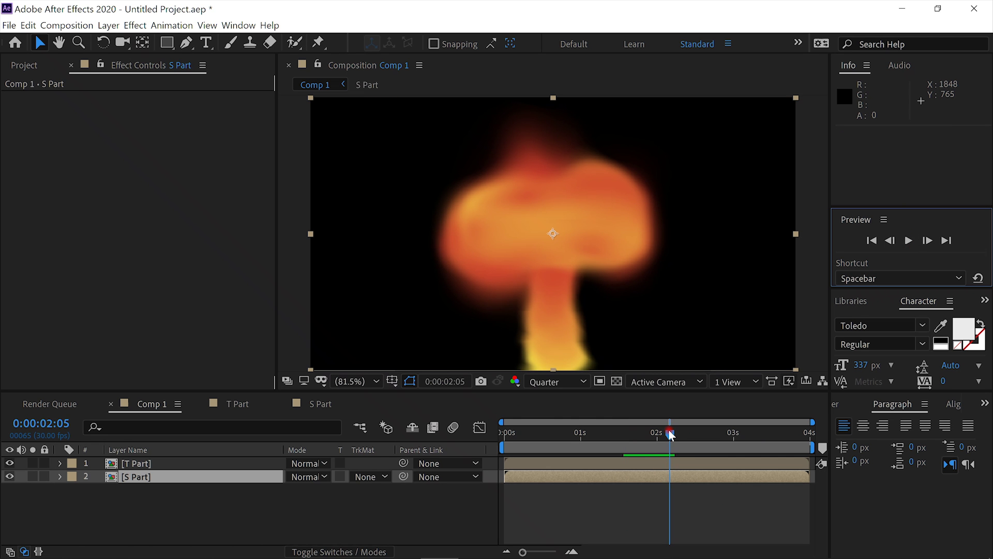
Scrub the animation back to its first frame, checking the cloud top in the T Part composition before returning to Comp 1
mouse_move(670, 435)
mouse_down()
mouse_move(468, 435)
mouse_move(555, 441)
mouse_move(500, 442)
mouse_move(520, 445)
mouse_up()
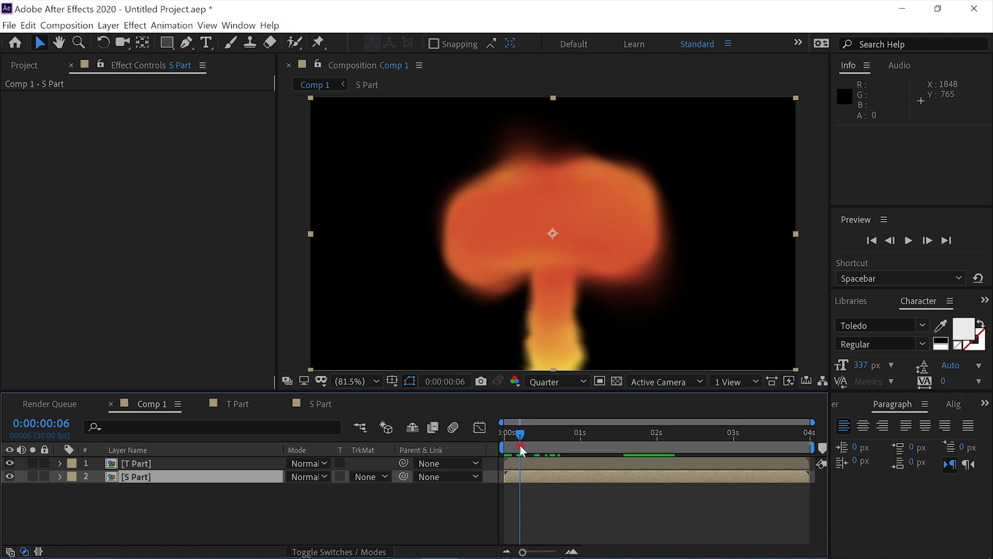
click(146, 403)
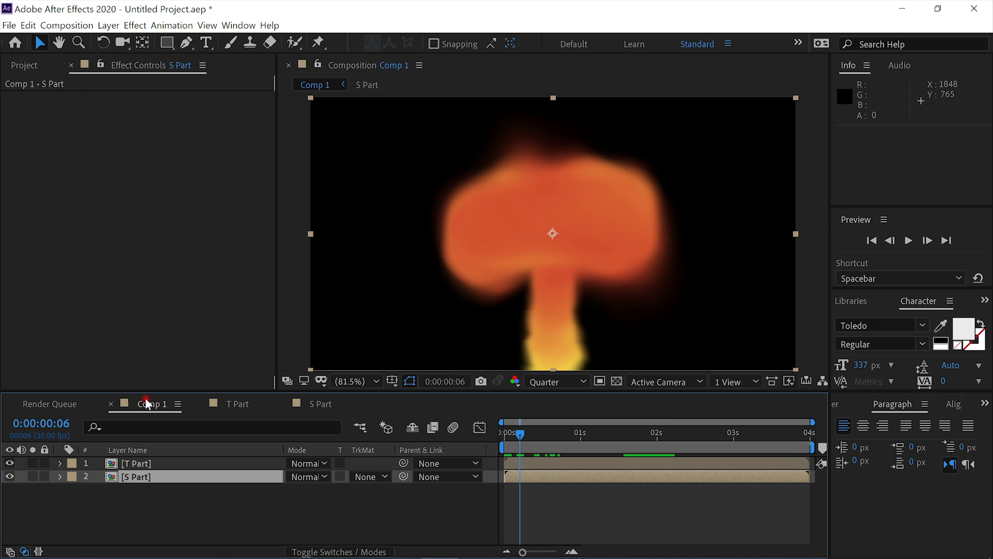
click(239, 406)
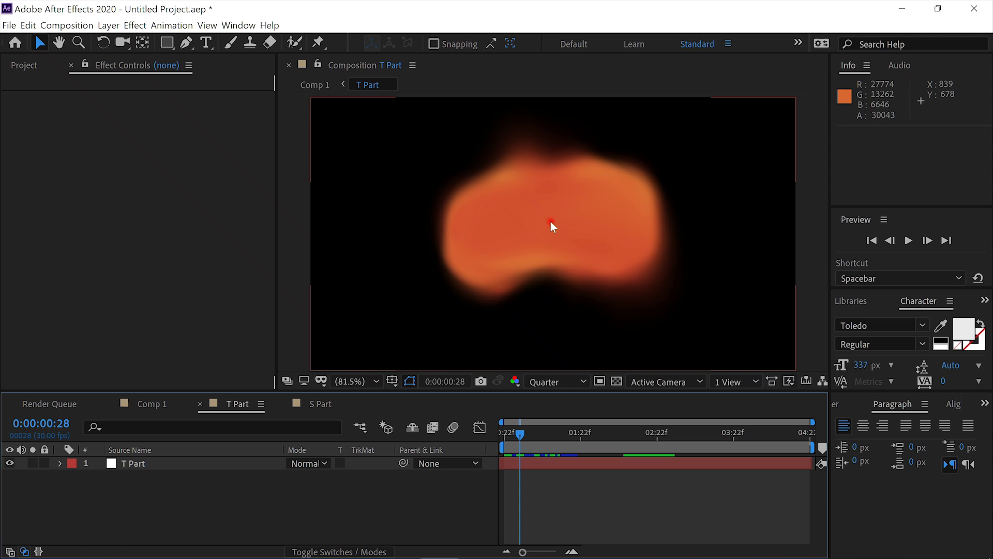
click(582, 299)
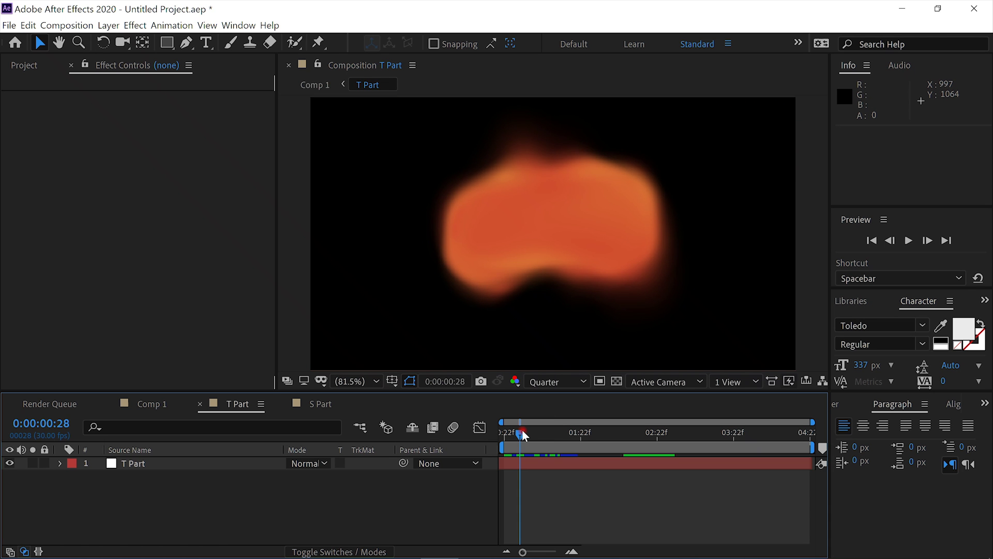
drag(522, 433, 486, 443)
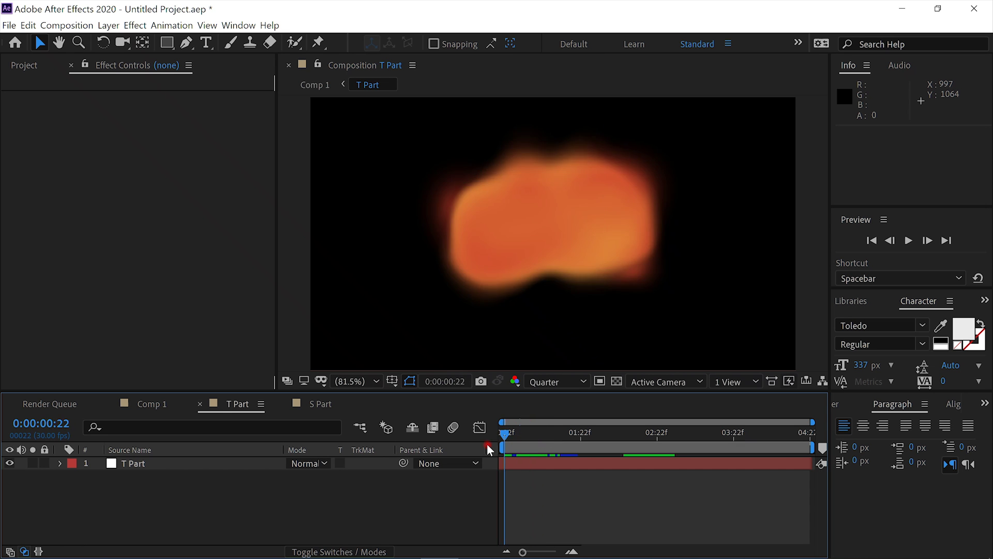
click(142, 404)
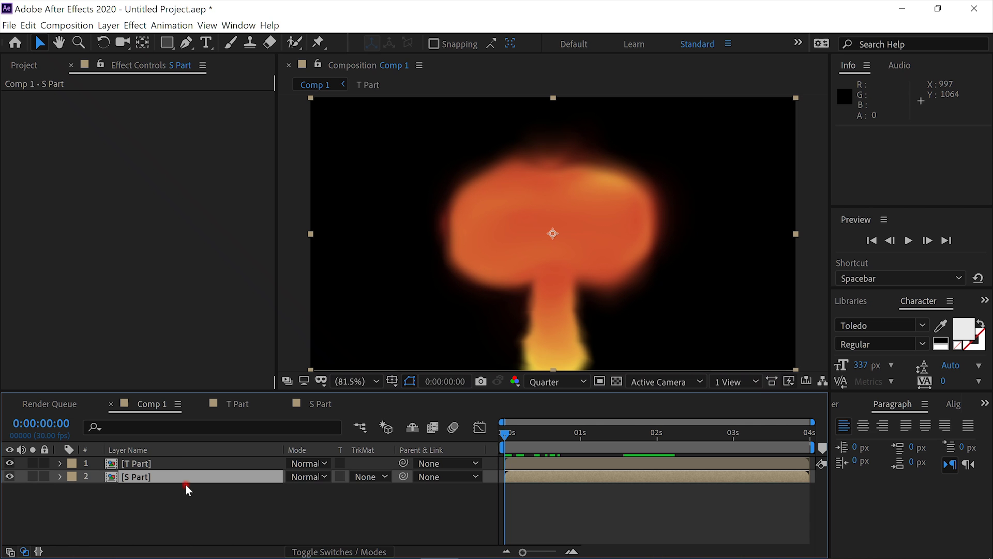
Create a white 1920 x 1080 px solid named T Noise above the T Part layer
click(182, 462)
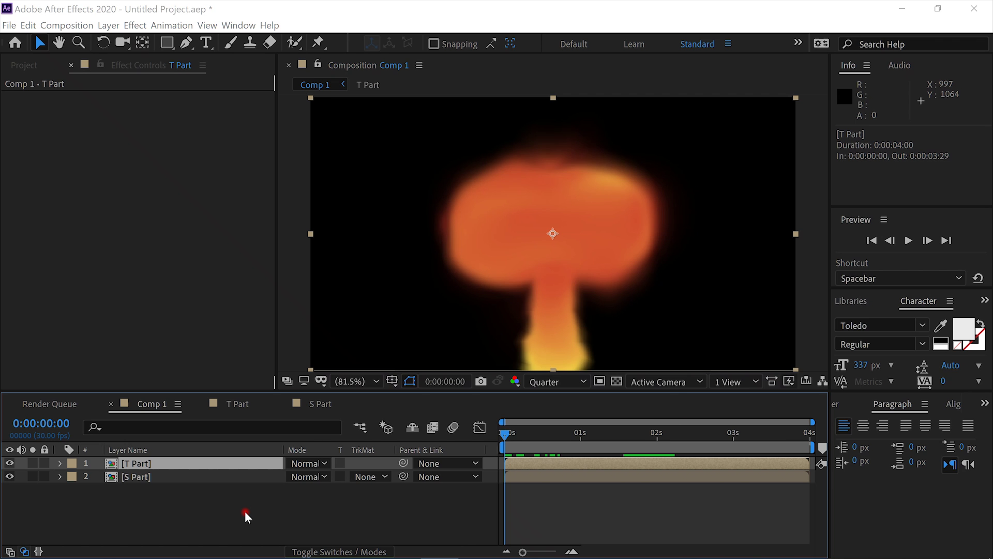
key(ctrl+y)
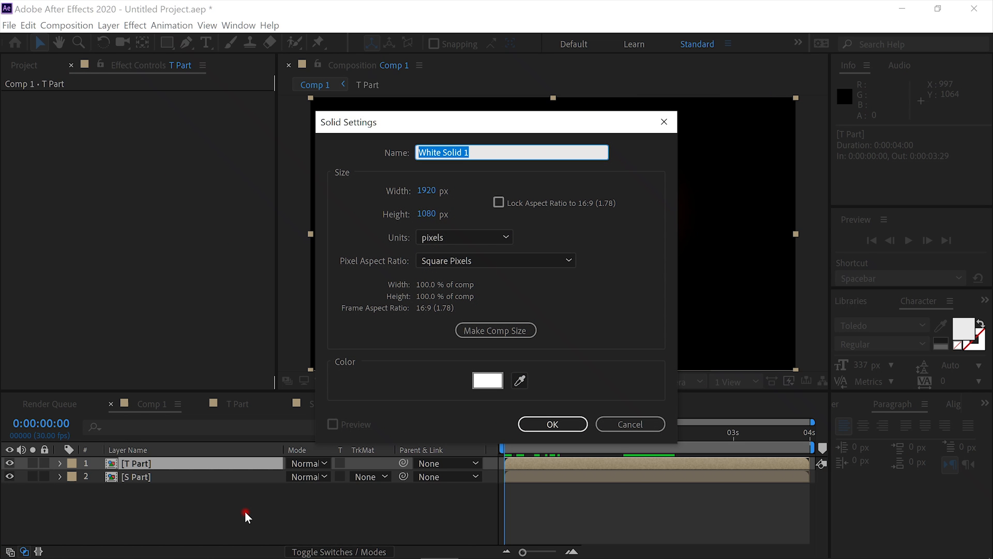
text(T)
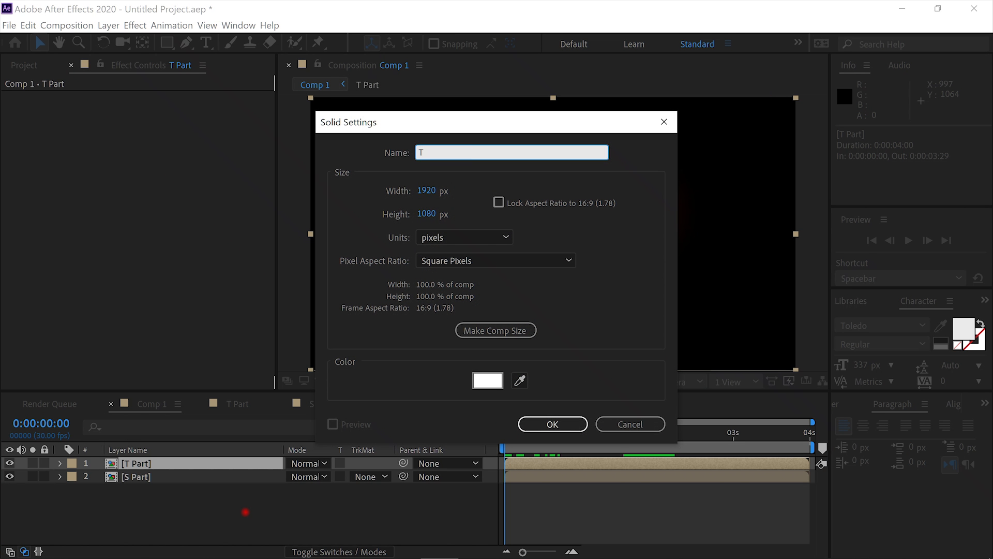
text( Noise)
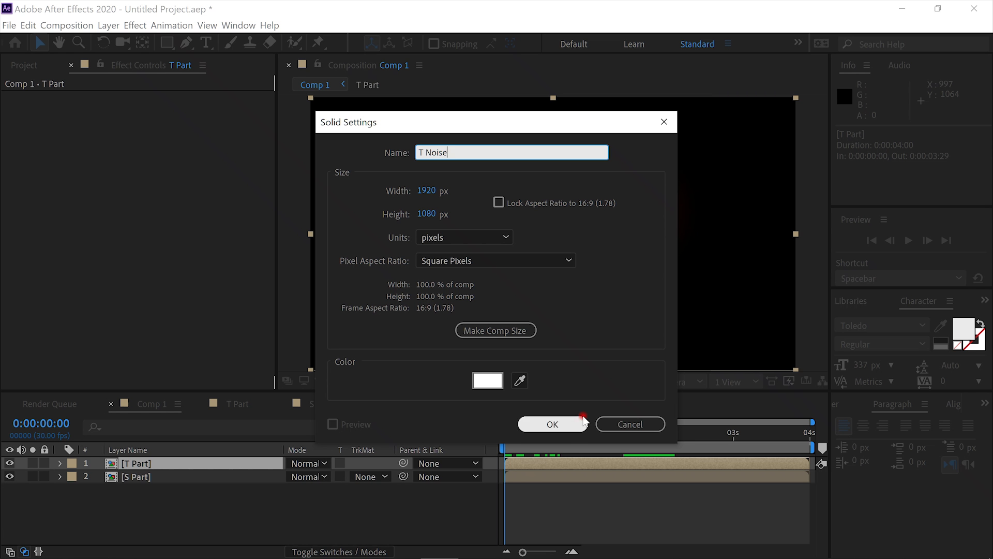
click(565, 425)
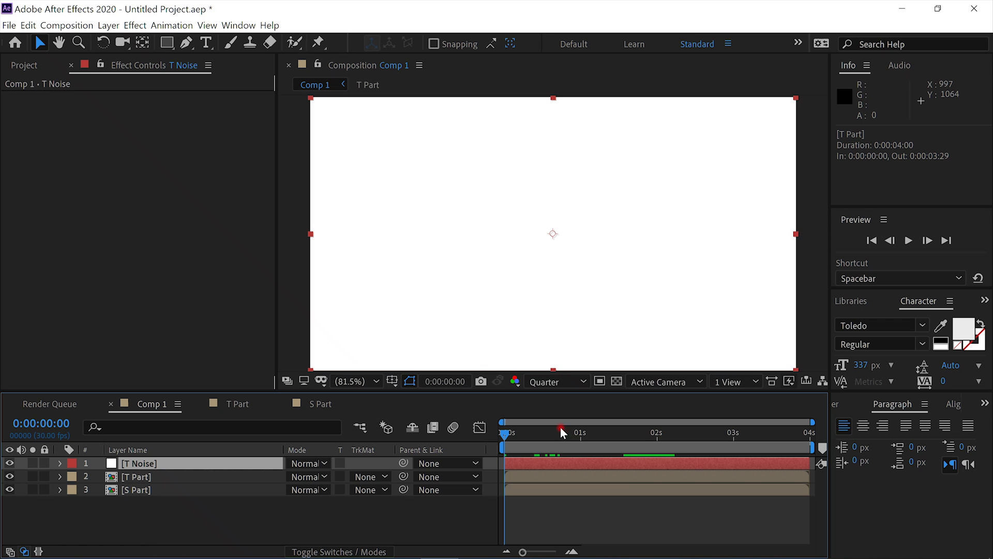
Find the Fractal Noise effect and apply it to the T Noise solid
key(ctrl+space)
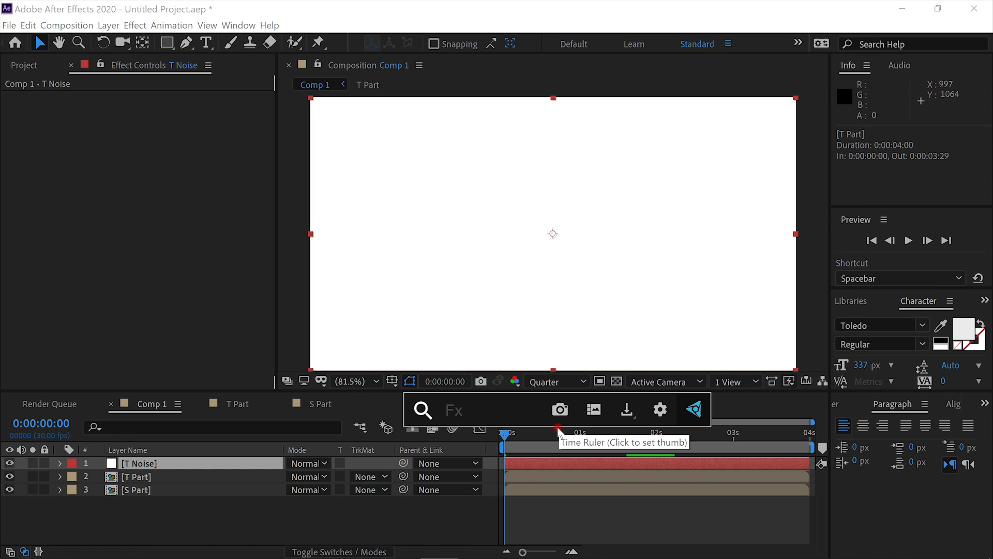
text(fr)
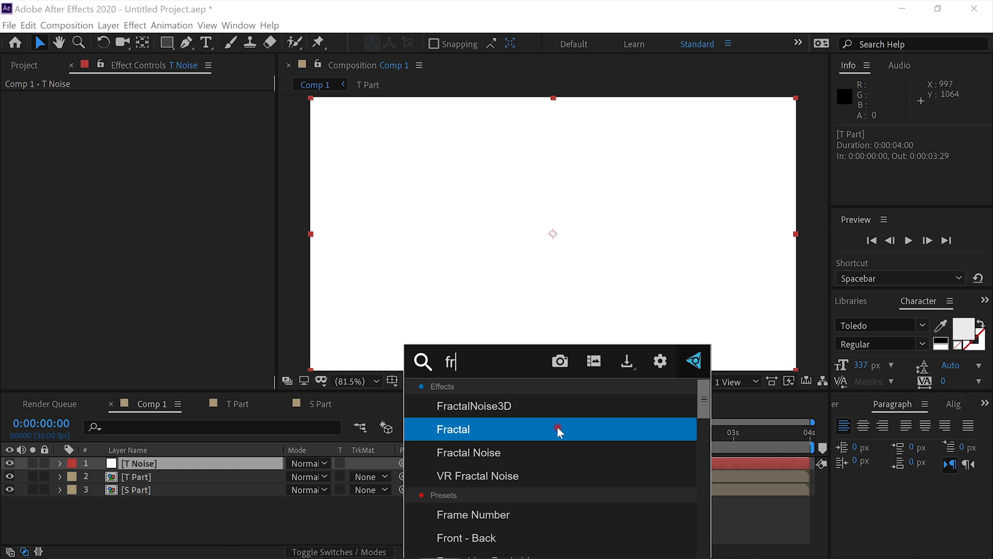
click(569, 452)
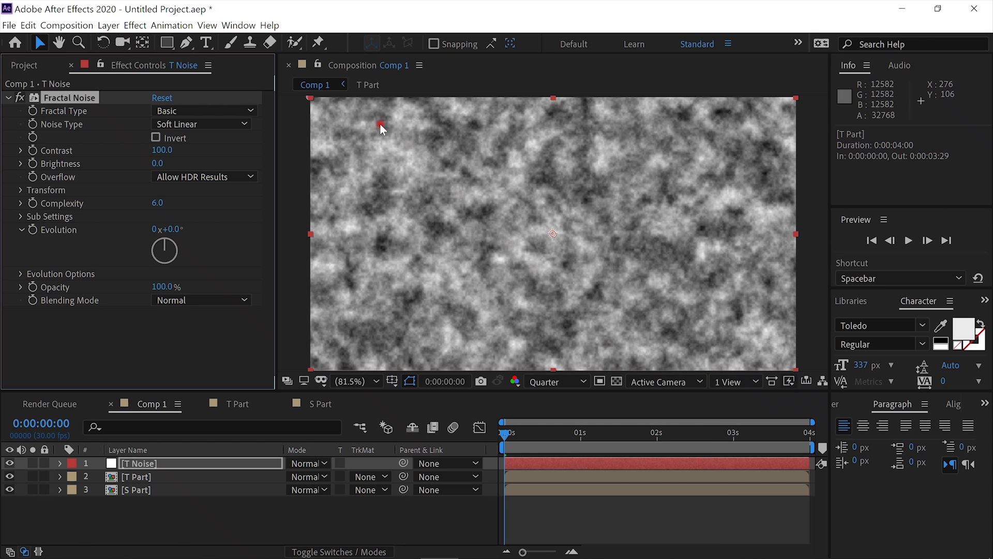
Set the T Noise layer's Fractal Noise to Dynamic Progressive type with a contrast of 145 and a brightness of -5
click(252, 113)
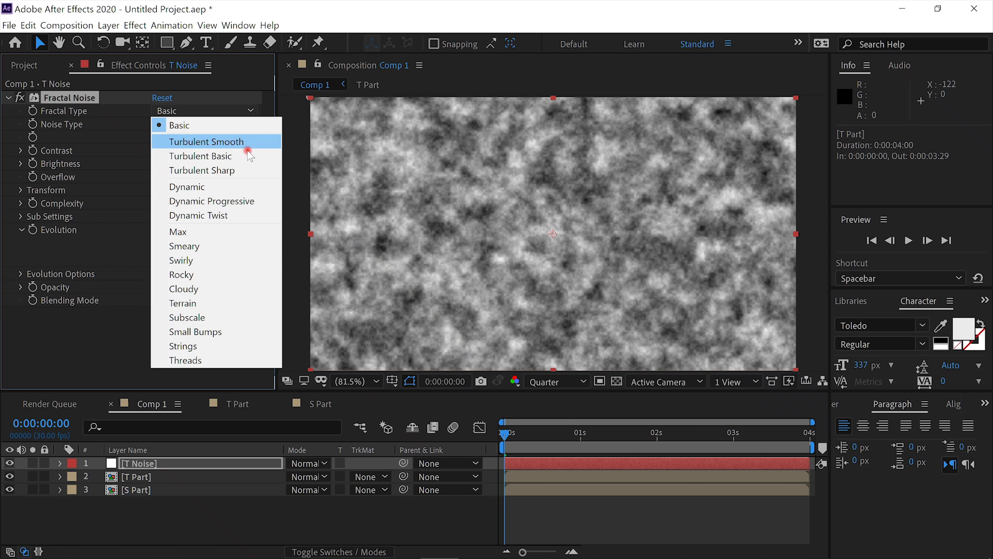
click(254, 201)
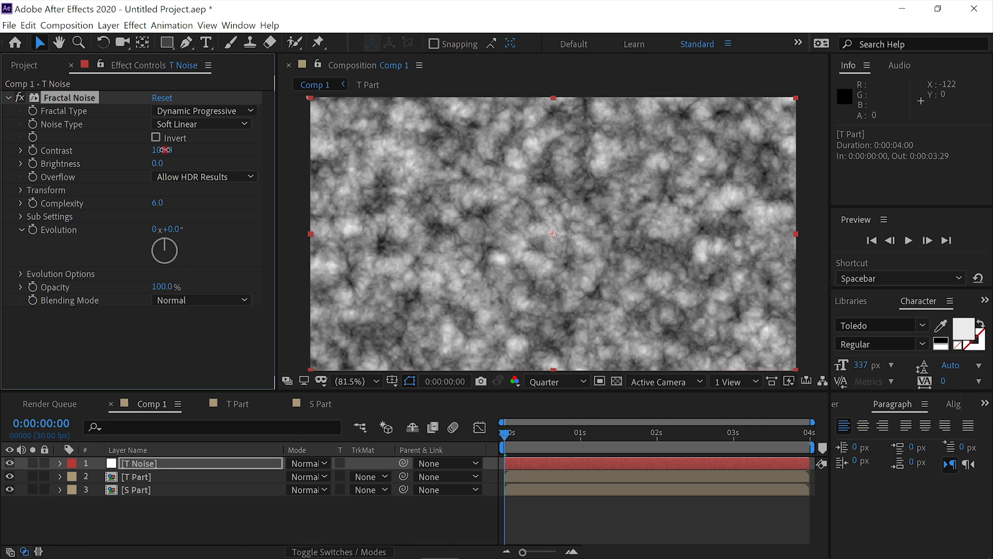
drag(165, 150, 199, 151)
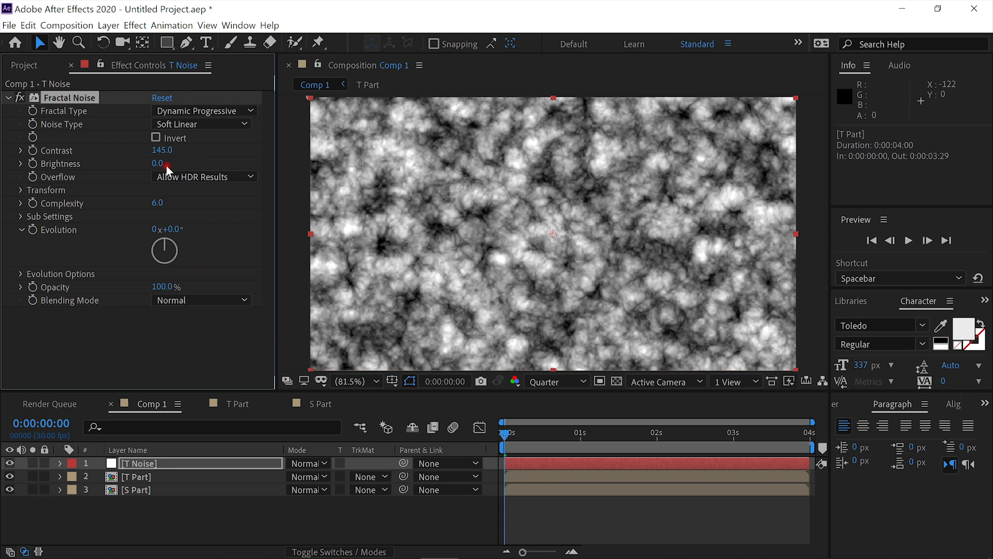
mouse_move(165, 164)
mouse_down()
mouse_move(152, 164)
mouse_move(167, 161)
mouse_up()
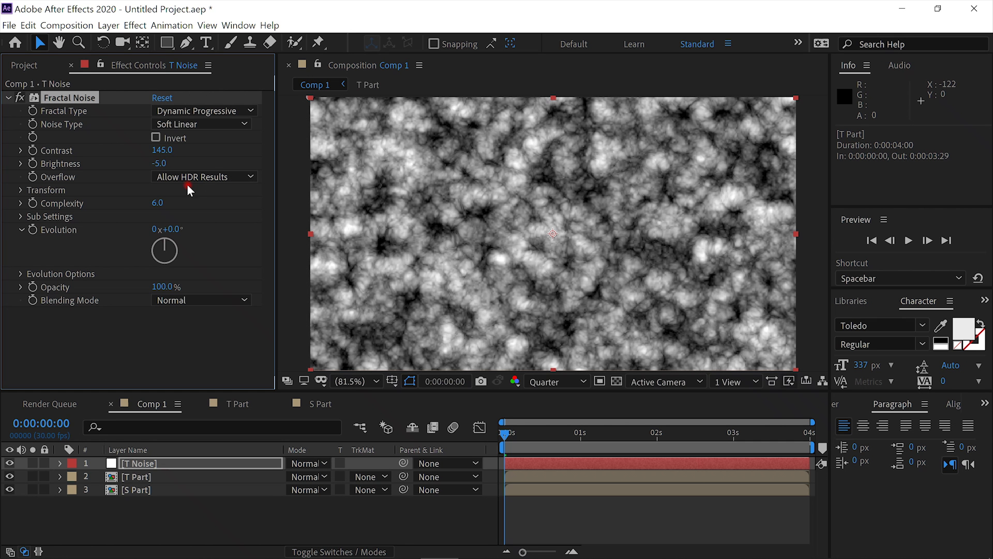
Add the expression [0,time*1000] to the Offset Turbulence property of the Fractal Noise effect
click(22, 189)
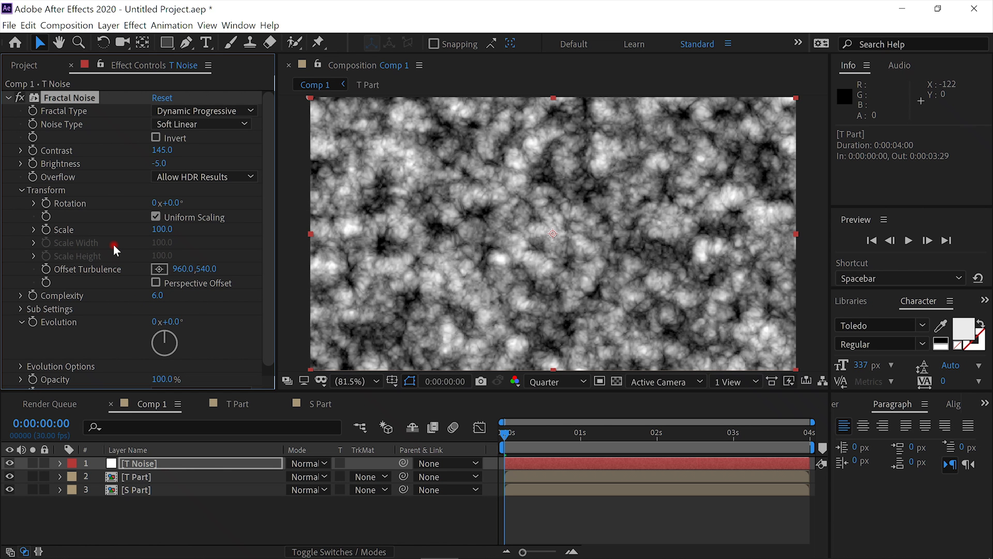
click(47, 230)
click(46, 269)
alt+click(47, 268)
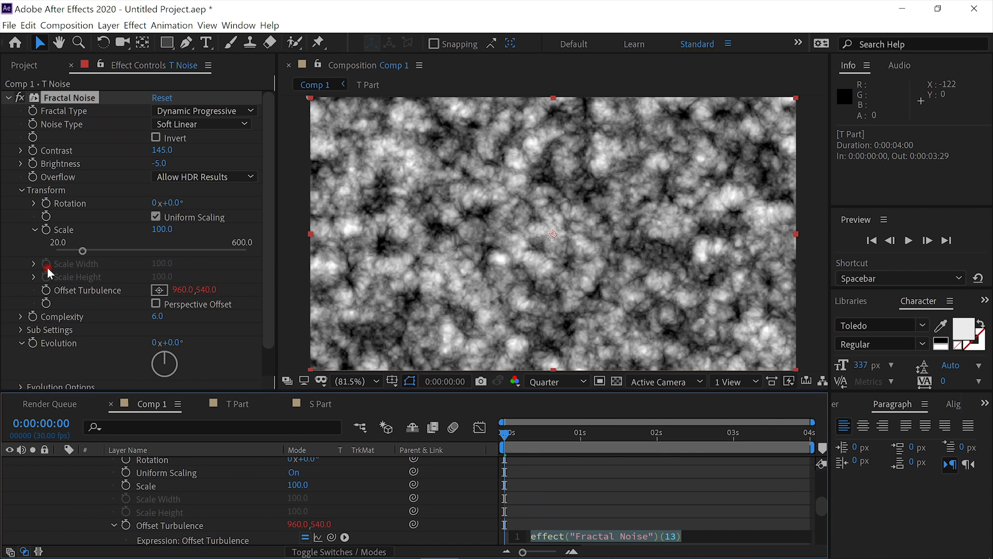
key(BackSpace)
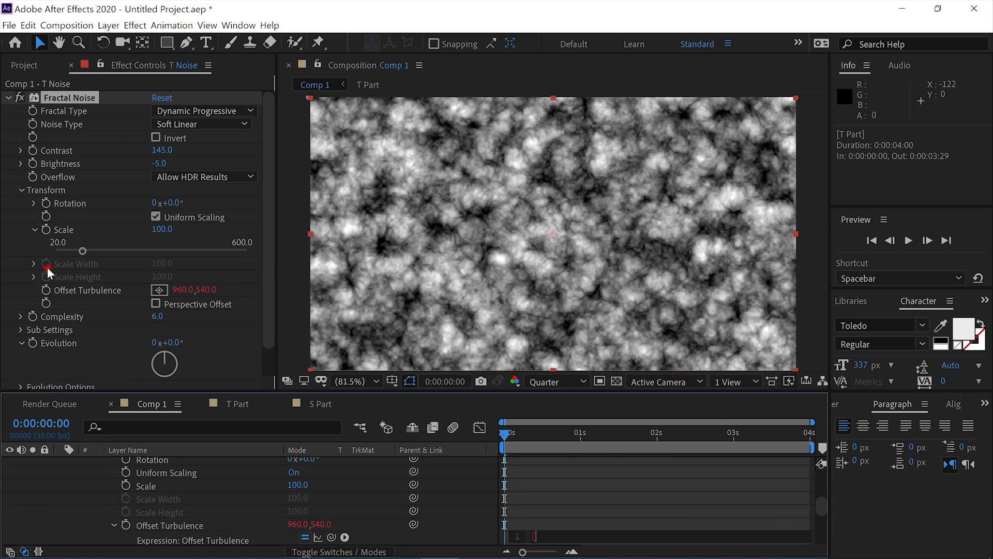
text([0,time*1000)
click(36, 492)
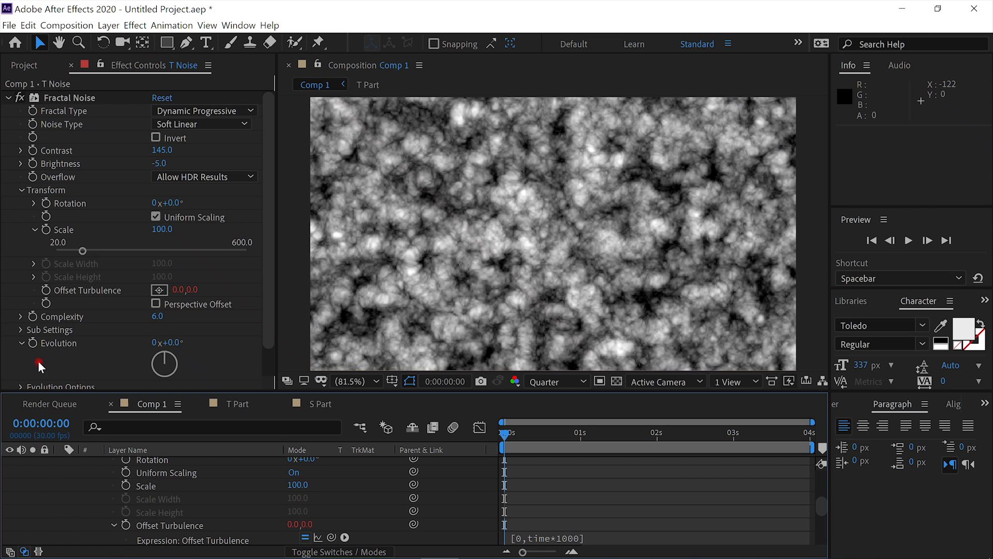
Add the expression time*350 to the Evolution property of the Fractal Noise effect
key(space)
alt+click(34, 343)
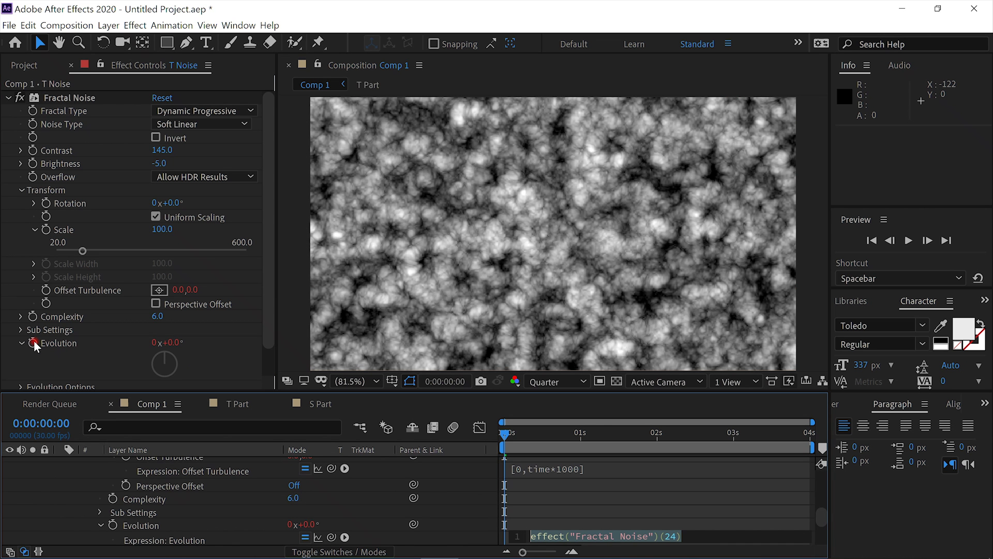
text(time*)
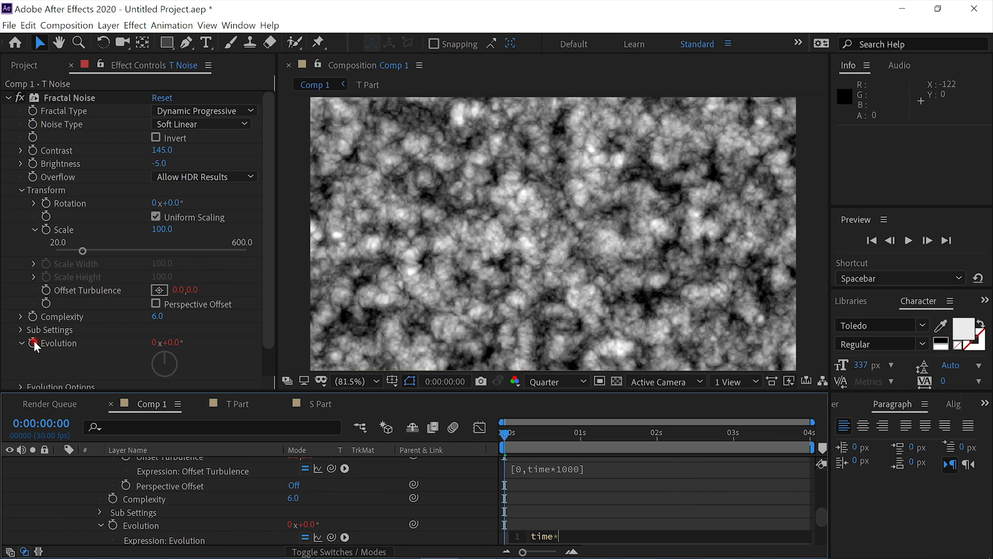
key(XF86AudioLowerVolume)
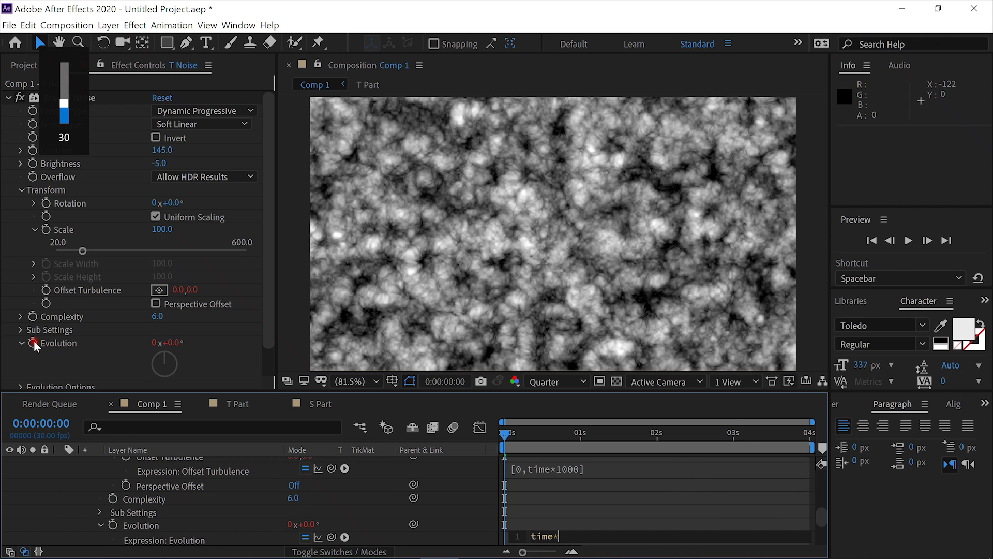
text(350)
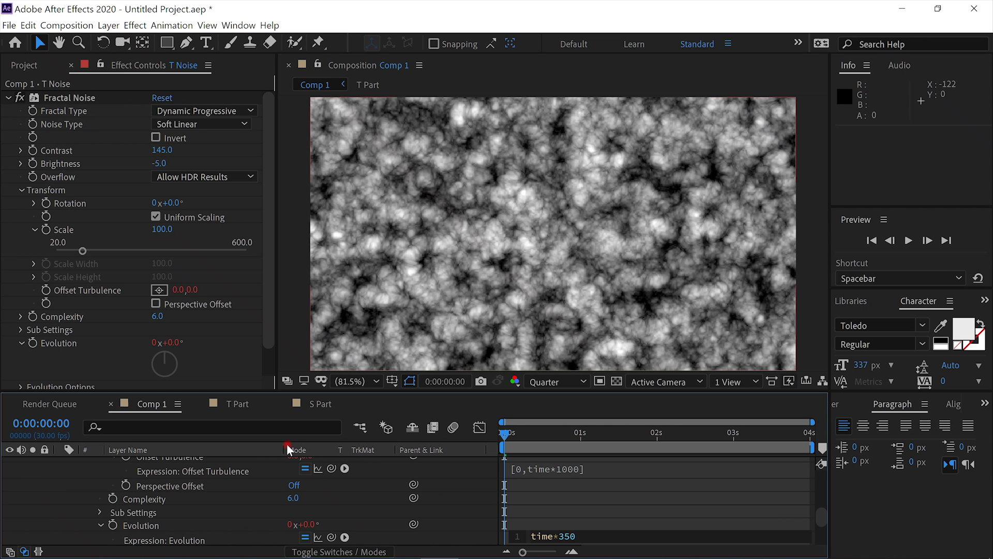
key(KP_Enter)
Preview the noise motion driven by the expressions and return the playhead to the first frame
click(911, 240)
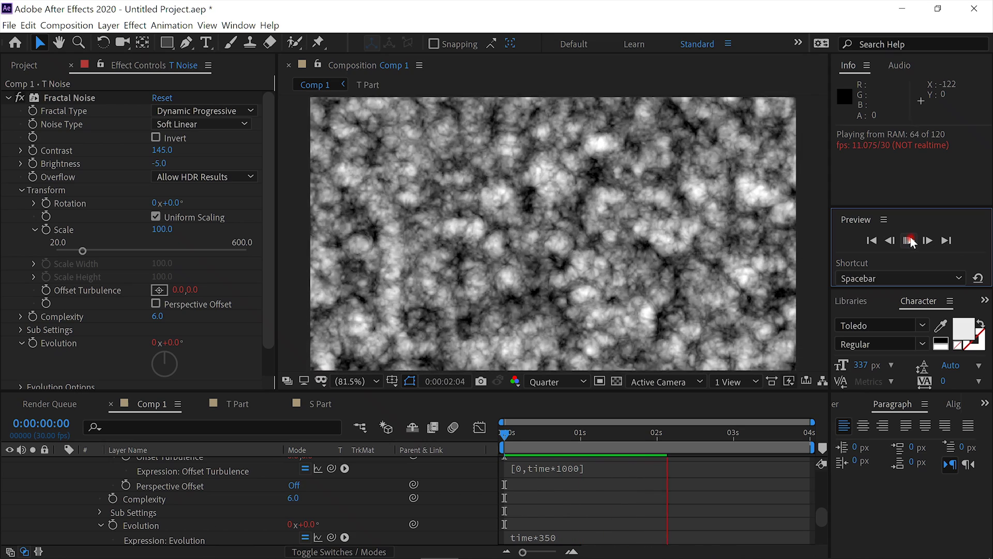
click(910, 239)
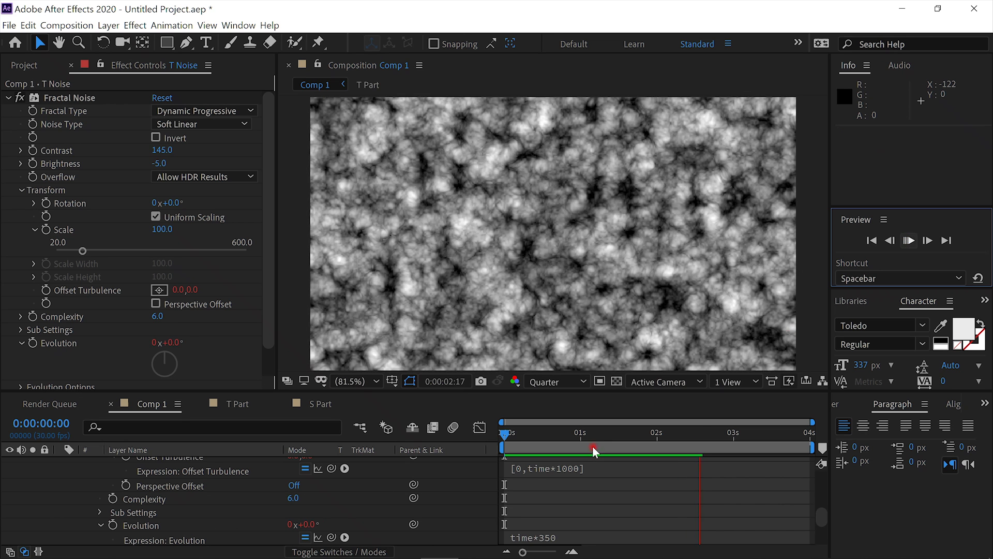
drag(589, 438, 443, 423)
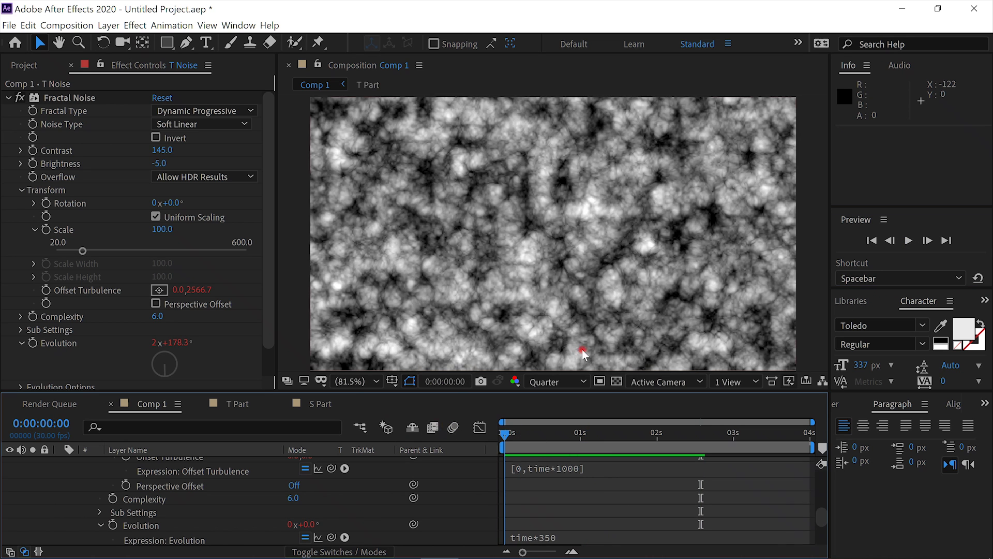
click(908, 240)
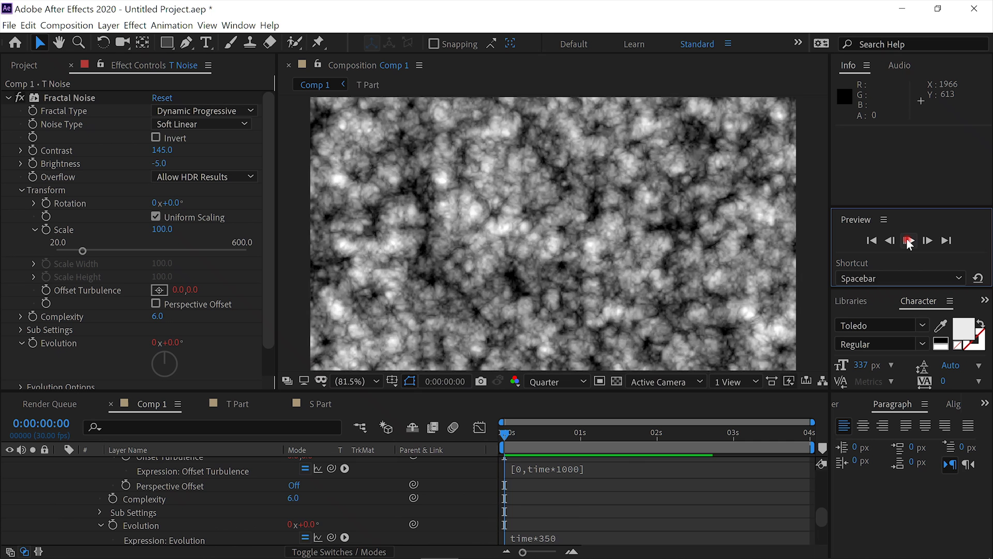
click(909, 241)
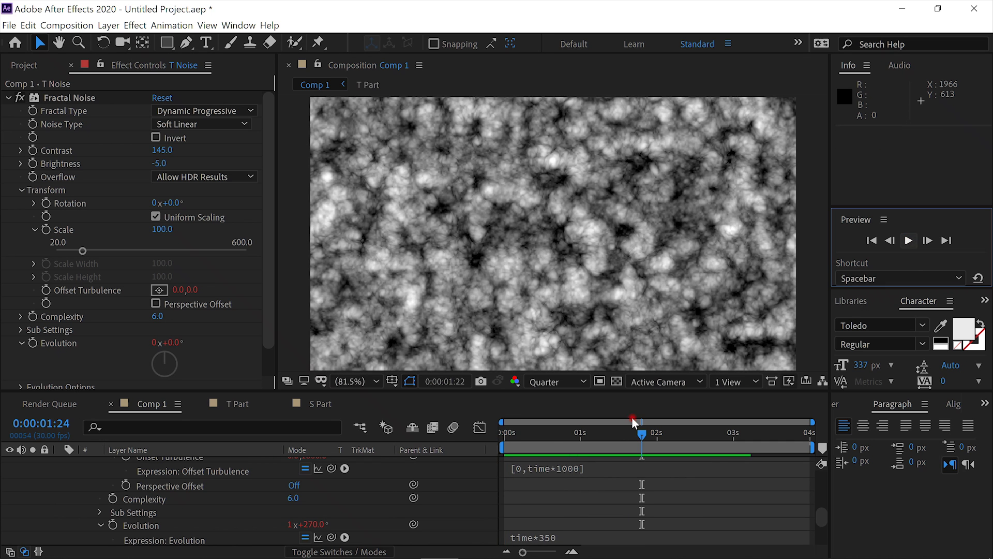
drag(522, 430, 486, 429)
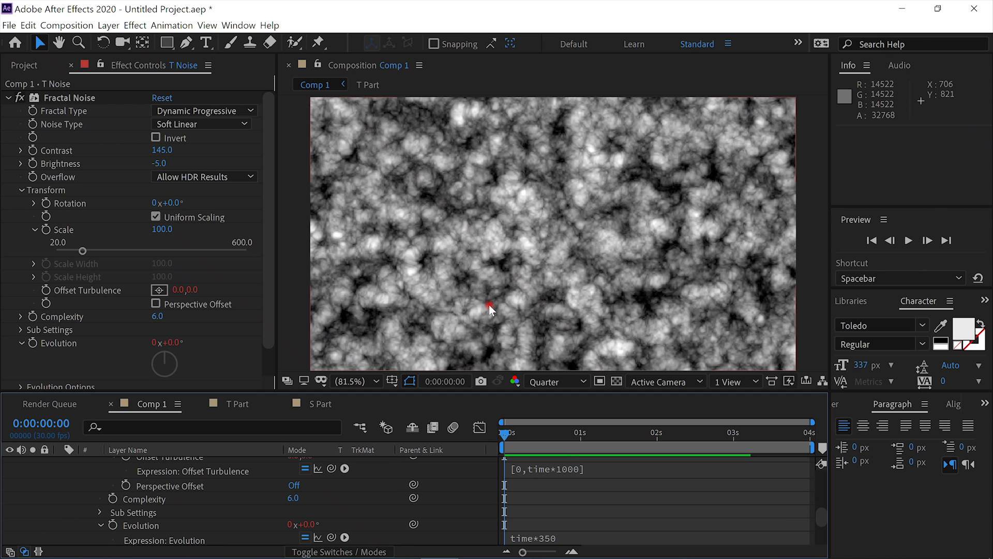
Collapse the T Noise layer's properties in the timeline and apply the Bezier Warp effect to that layer
key(ctrl+space)
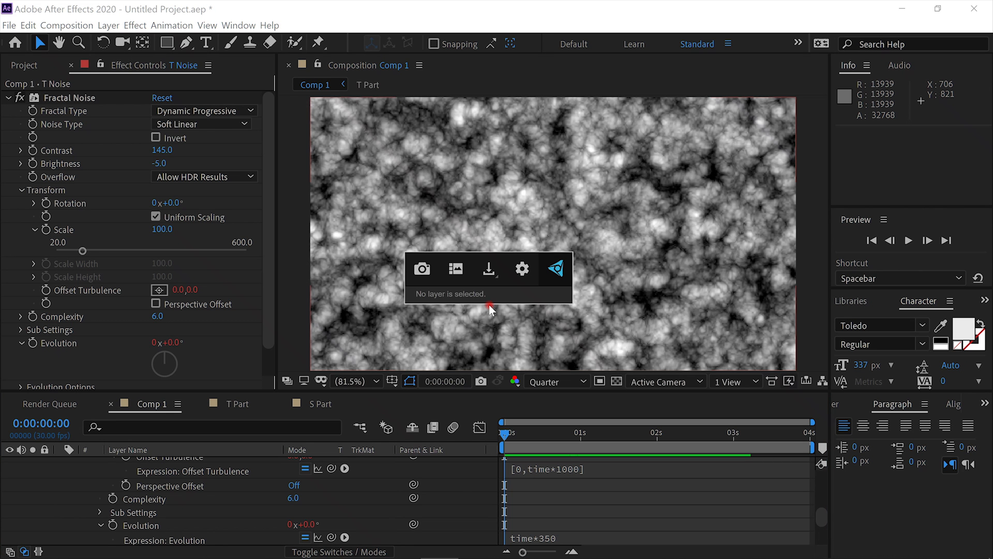
click(274, 477)
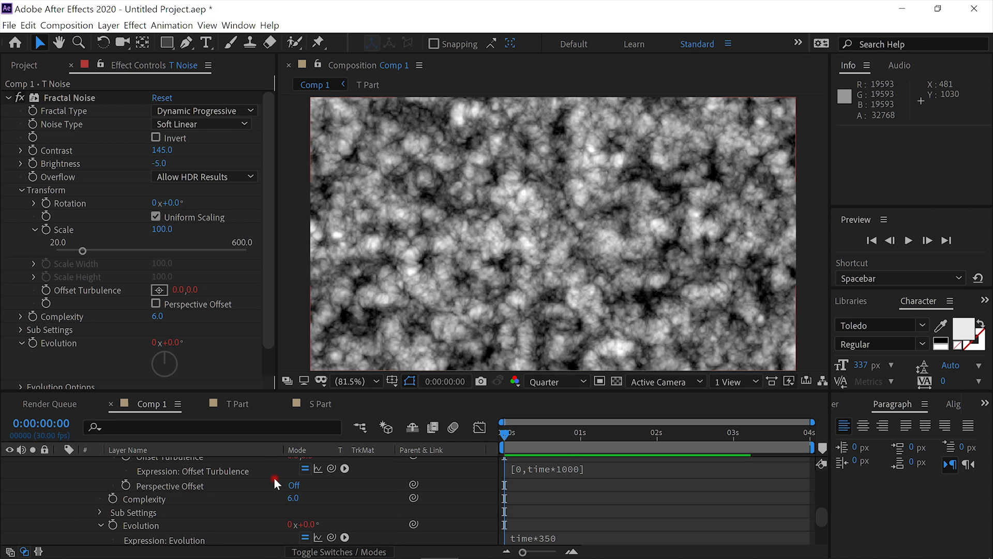
scroll(273, 479, up, 4)
scroll(272, 480, up, 3)
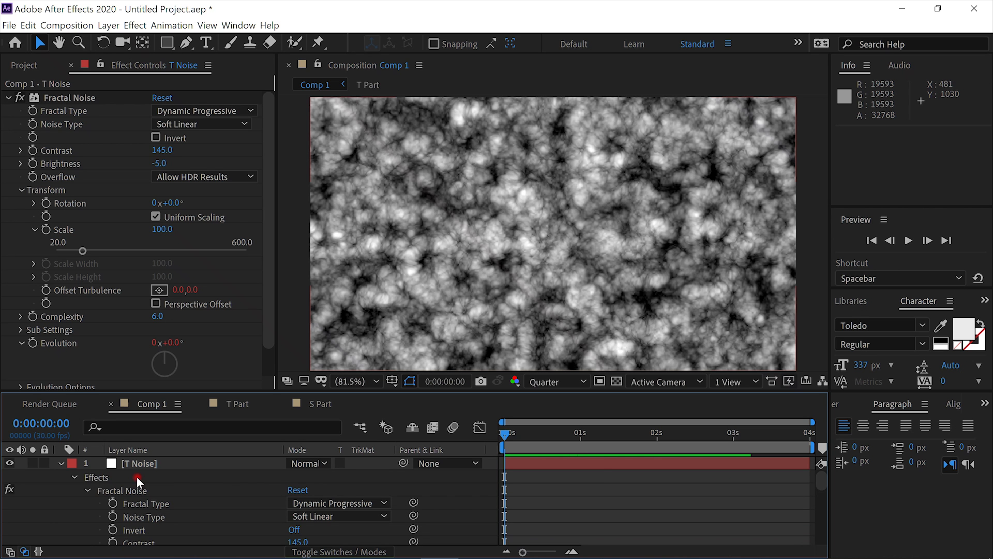
click(61, 463)
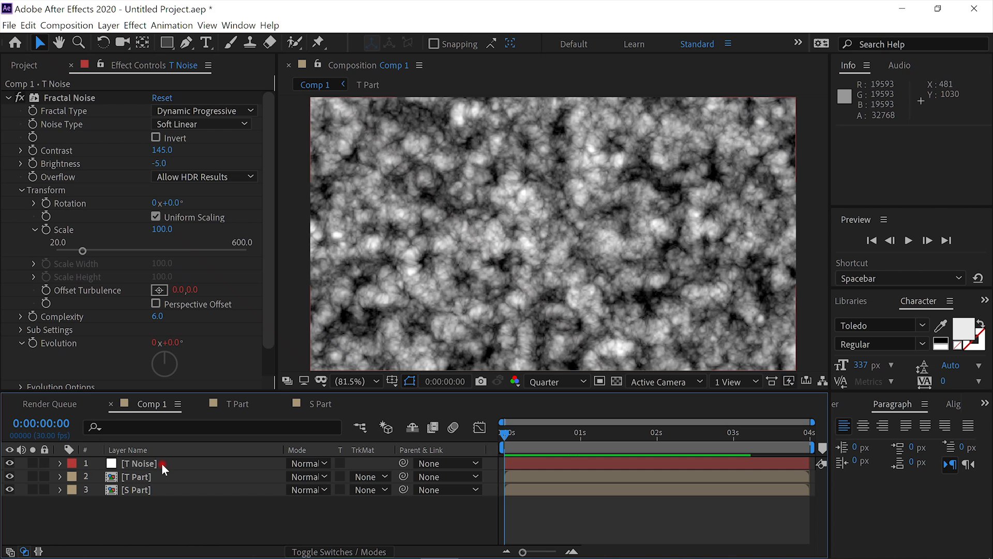
click(161, 463)
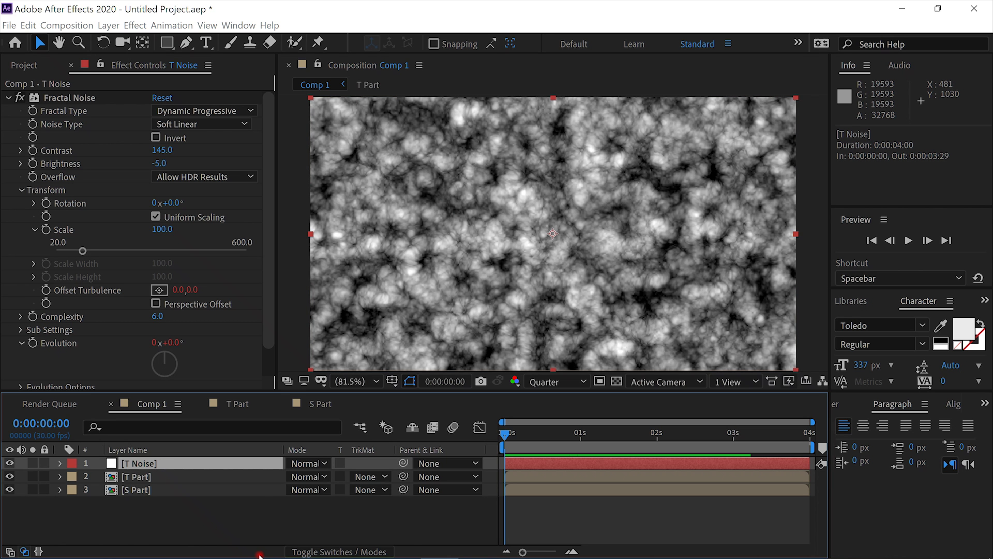
key(ctrl+space)
text(be)
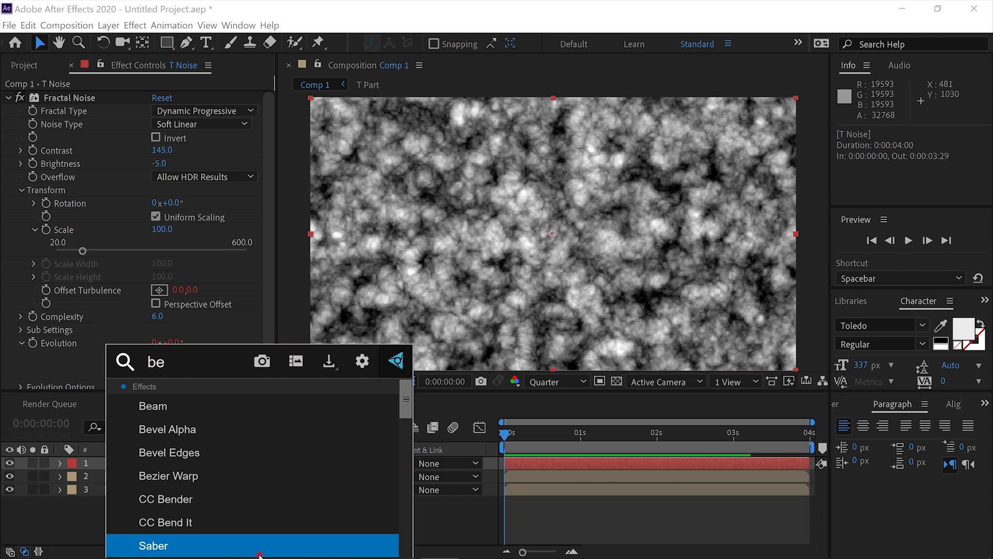
click(241, 482)
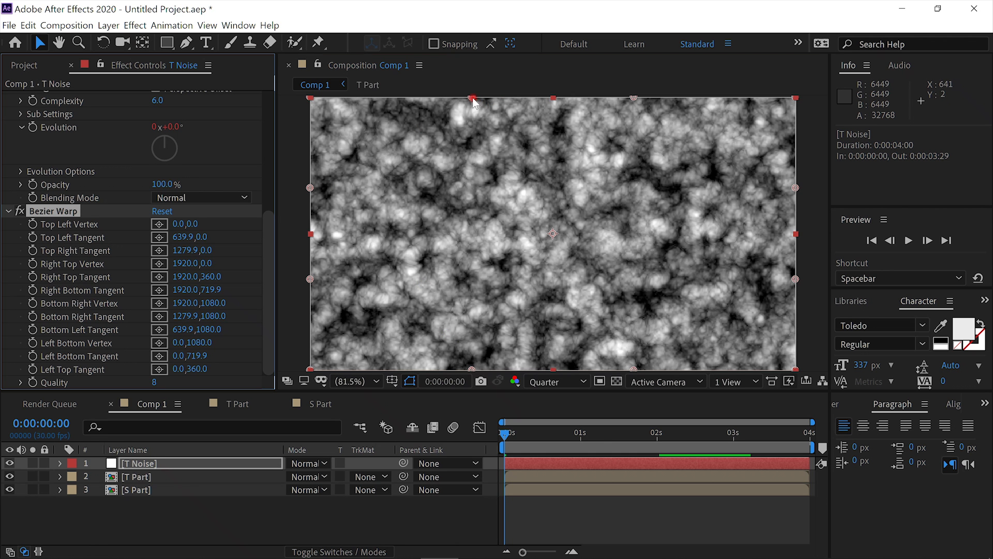
Move the Bezier Warp's Top Left Tangent to about 936,-4, Top Right to 972,-14, Left Top to -777,901 and Right Top to 2697,732
drag(472, 97, 547, 97)
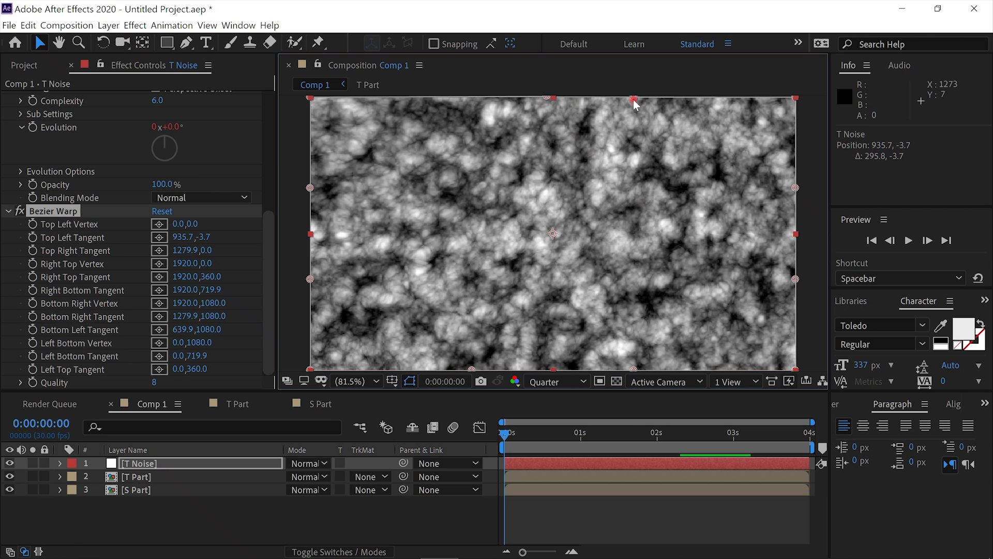
drag(634, 99, 554, 97)
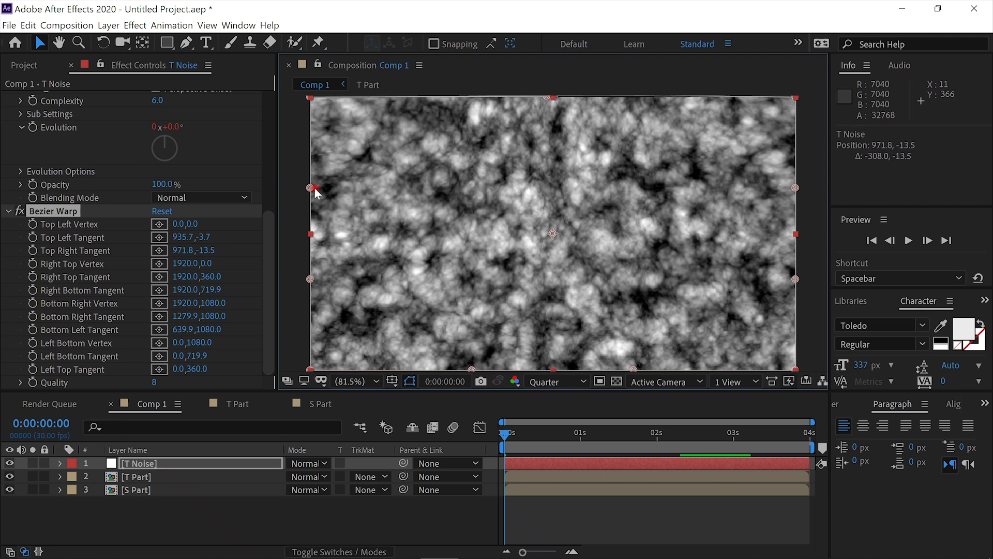
drag(311, 192, 114, 326)
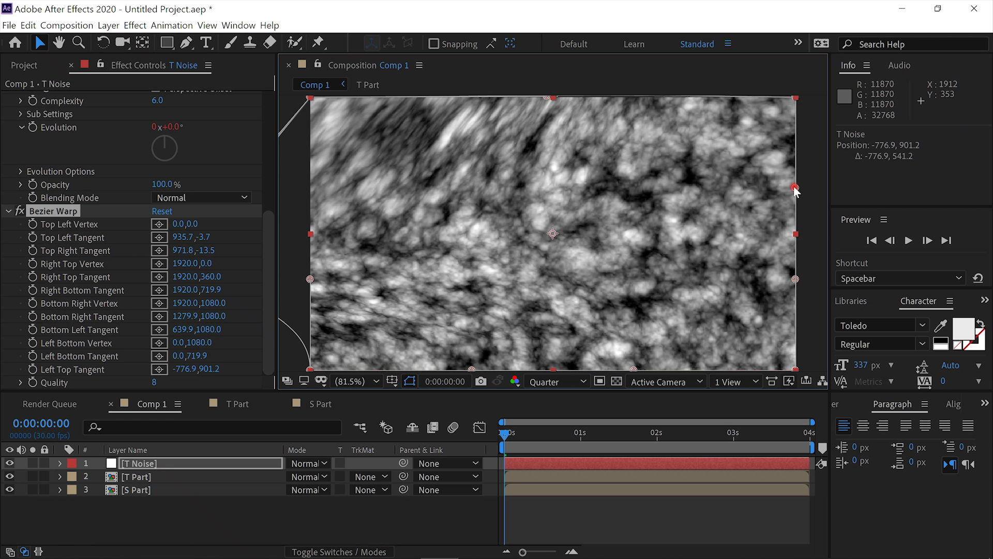
drag(800, 192, 878, 241)
drag(949, 273, 988, 280)
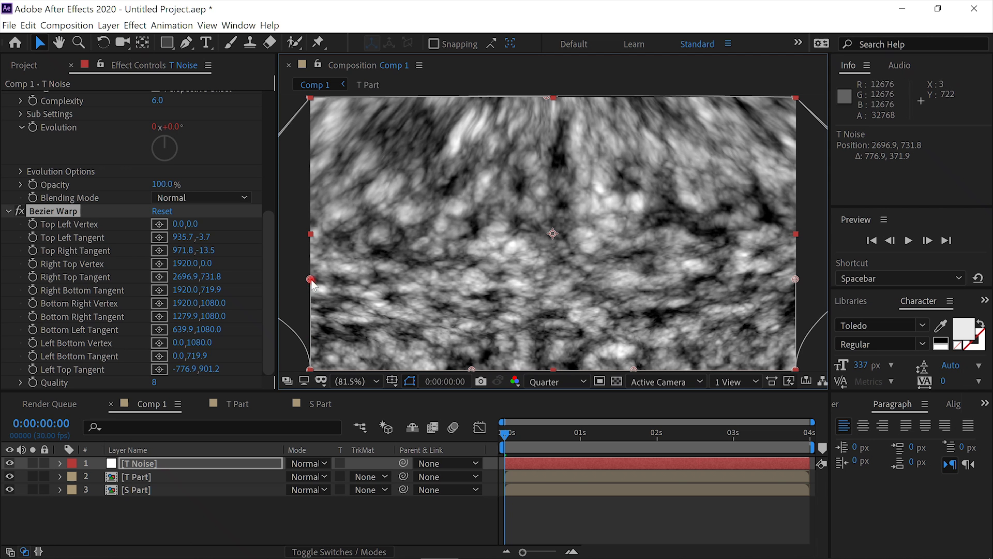
Move the Left Bottom Tangent to about -664,1204, Right Bottom to 2389,1035, Bottom Left to 104,1060 and Bottom Right to 1770,1089, and preview the warped noise
drag(310, 279, 275, 287)
drag(221, 312, 144, 405)
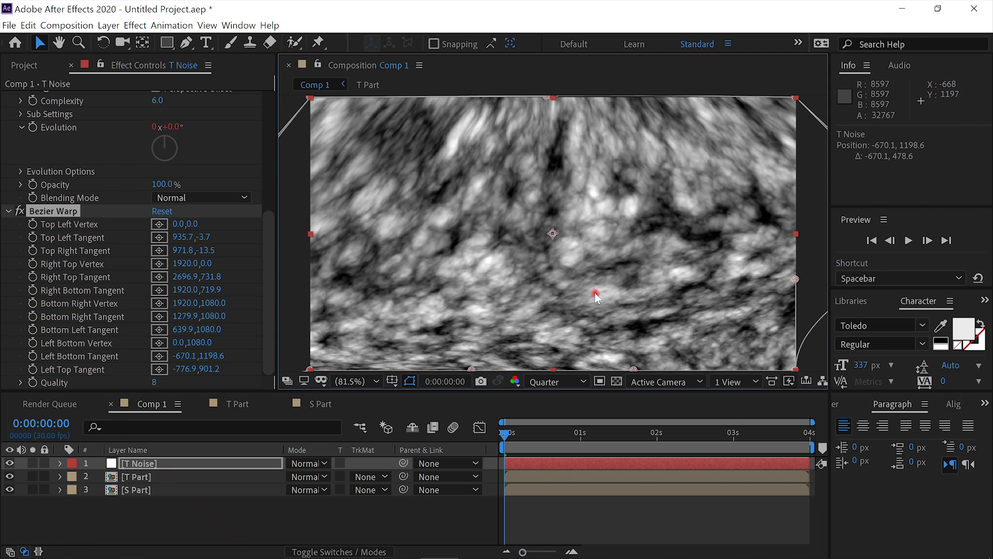
drag(797, 283, 916, 365)
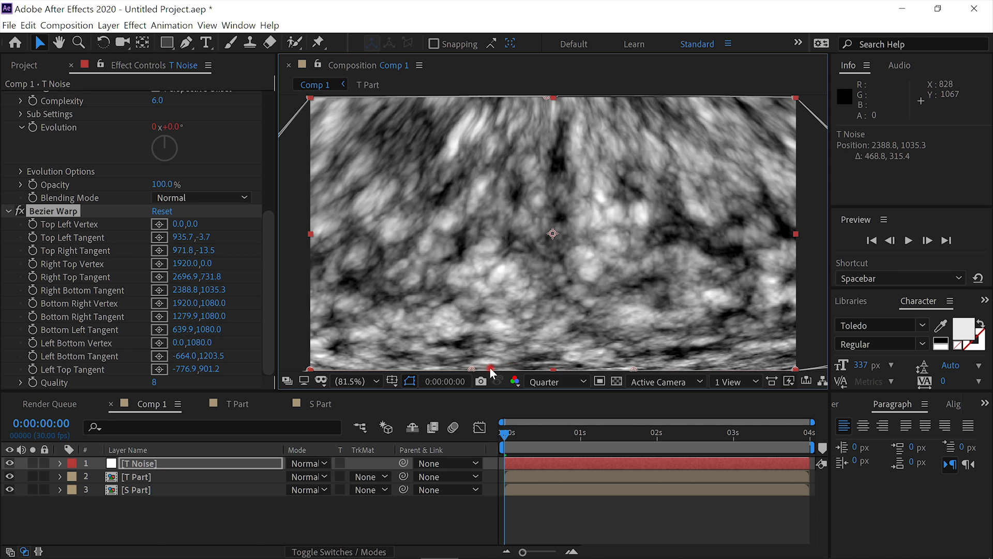
drag(473, 368, 337, 365)
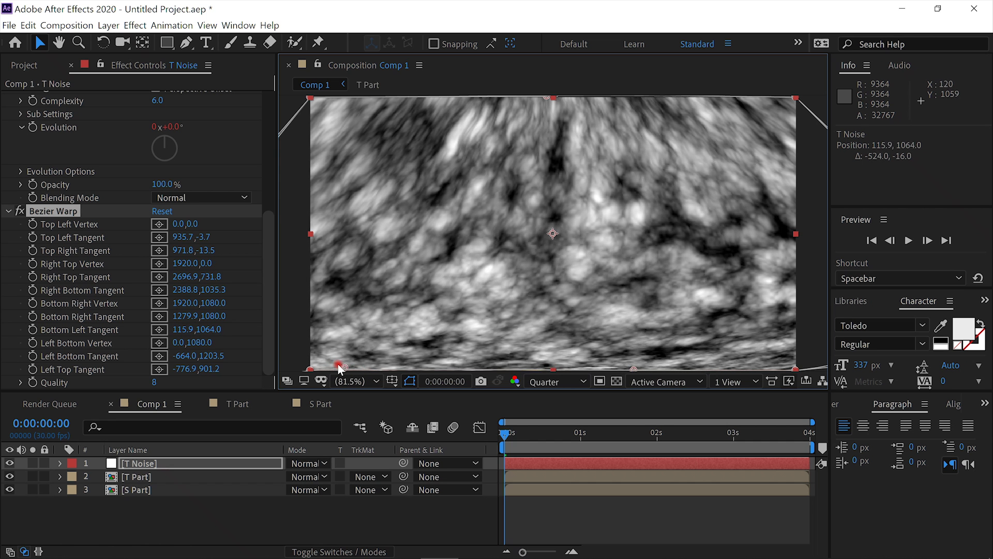
drag(627, 371, 758, 370)
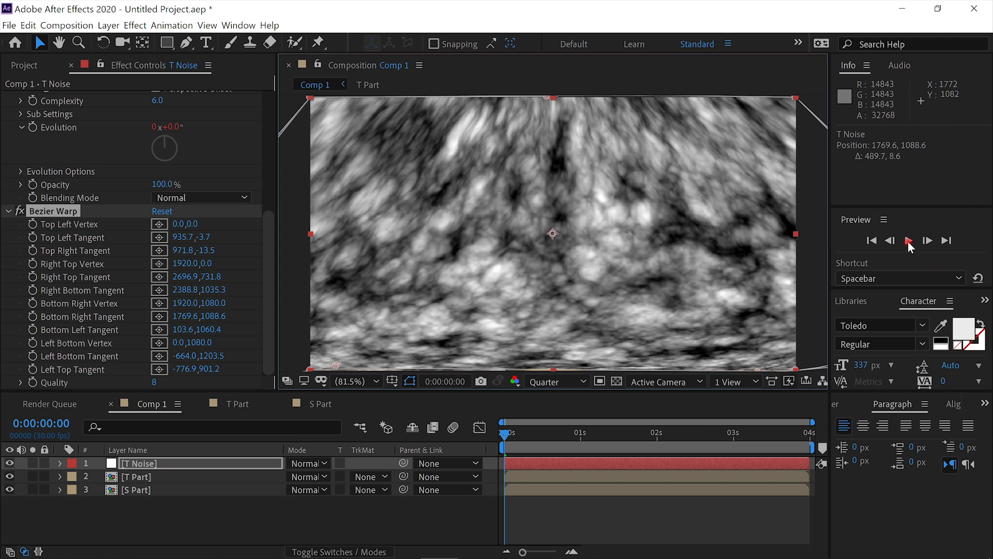
click(907, 241)
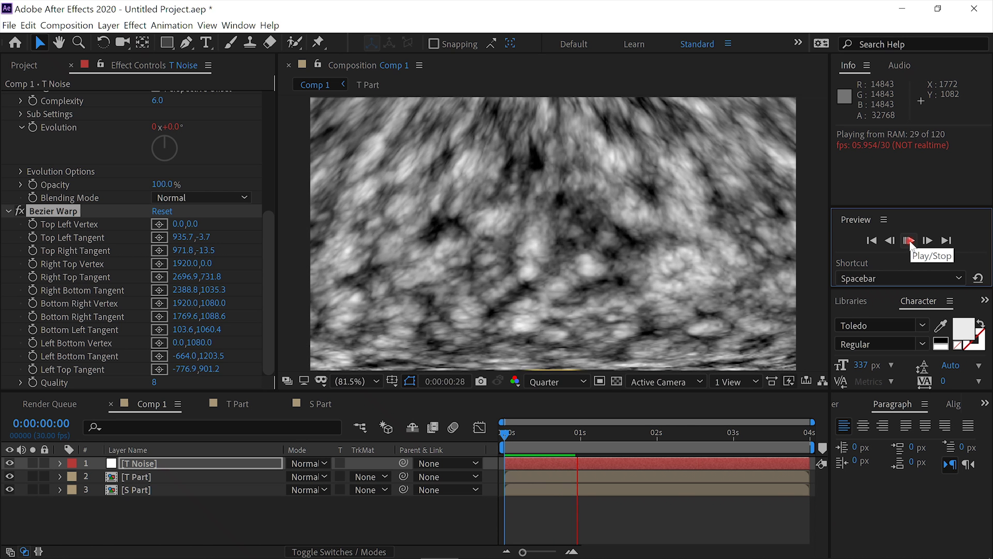
click(909, 240)
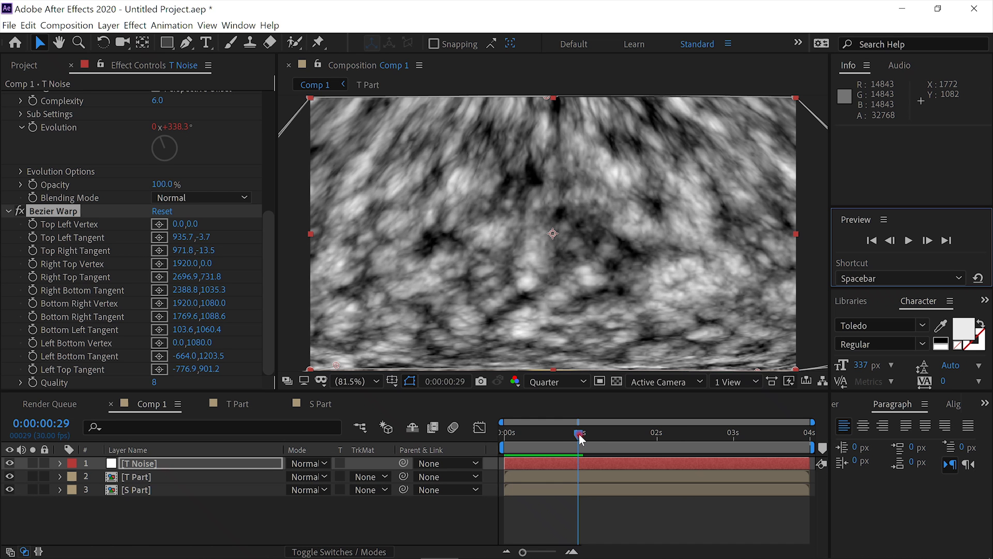
Return the playhead to the first frame and create a 1920 x 1080 white solid named S Noise
drag(581, 439, 407, 443)
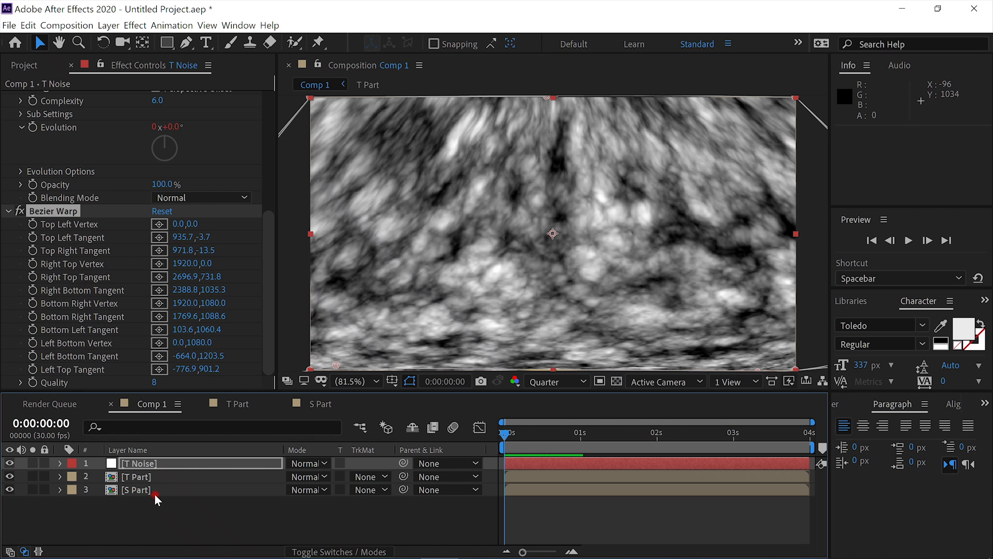
key(ctrl+t)
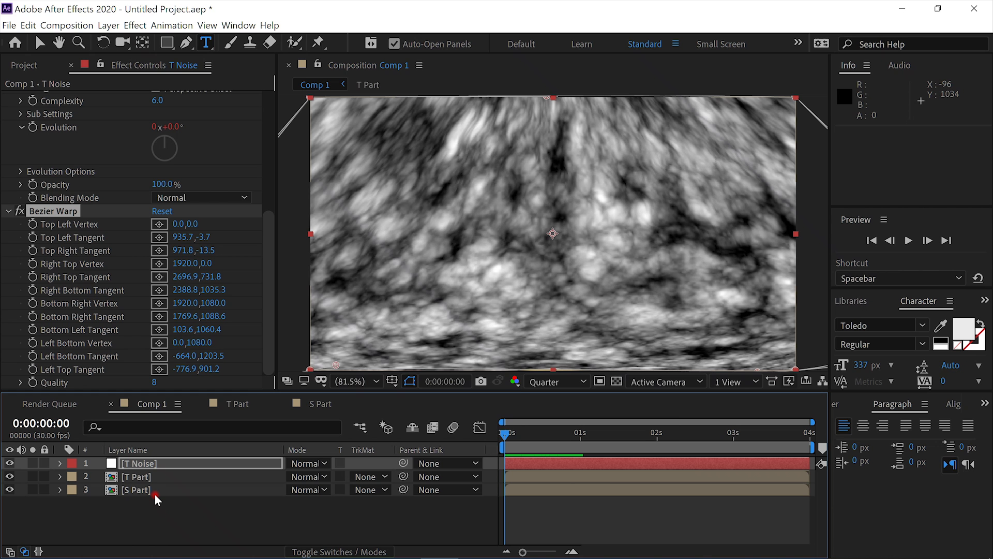
key(ctrl+y)
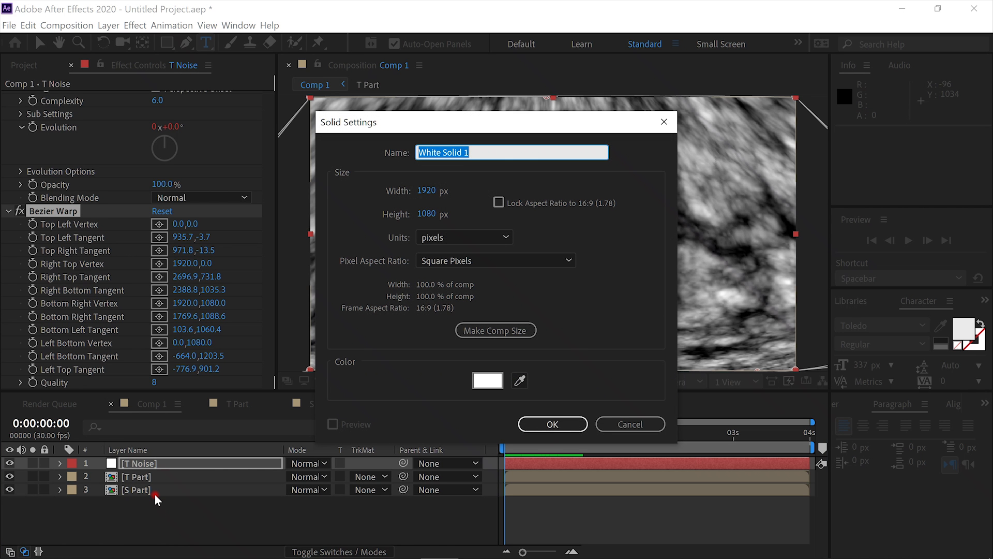
text(s)
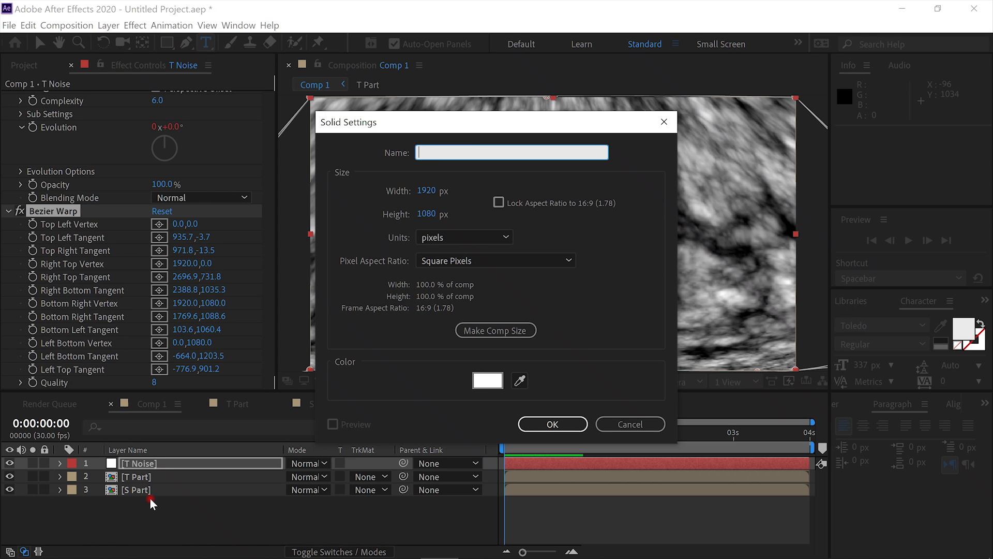
text(S Noise)
click(567, 425)
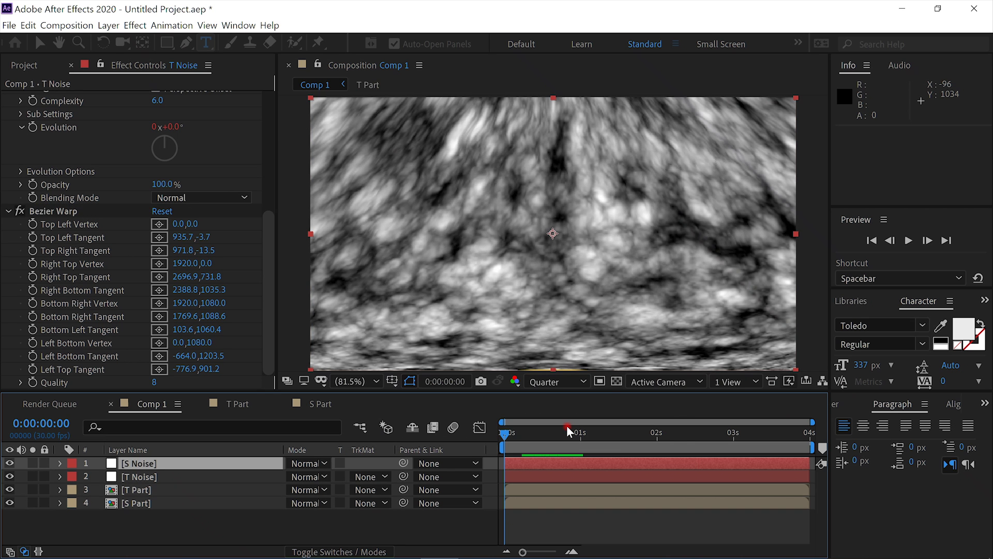
Apply the Fractal Noise effect to the S Noise layer
key(ctrl+space)
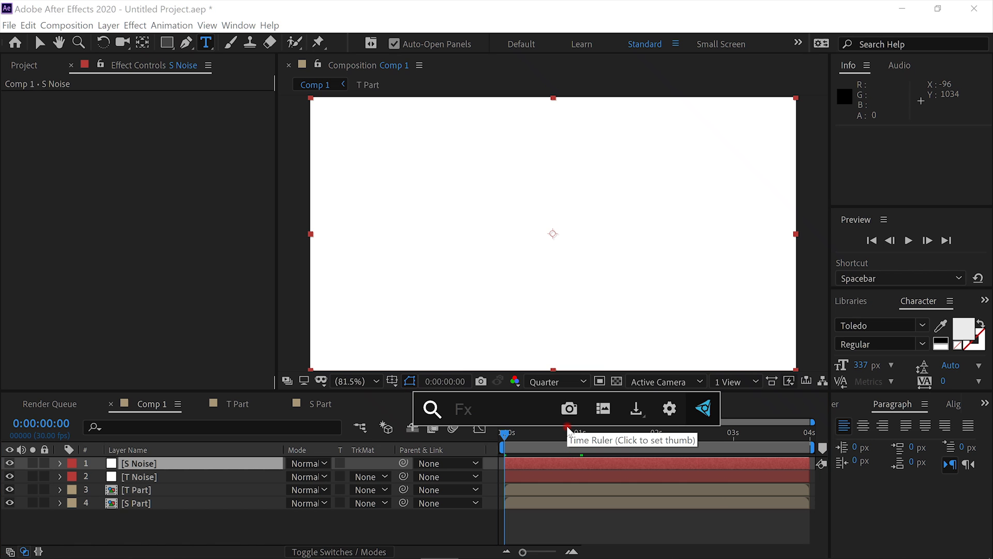
text(fra)
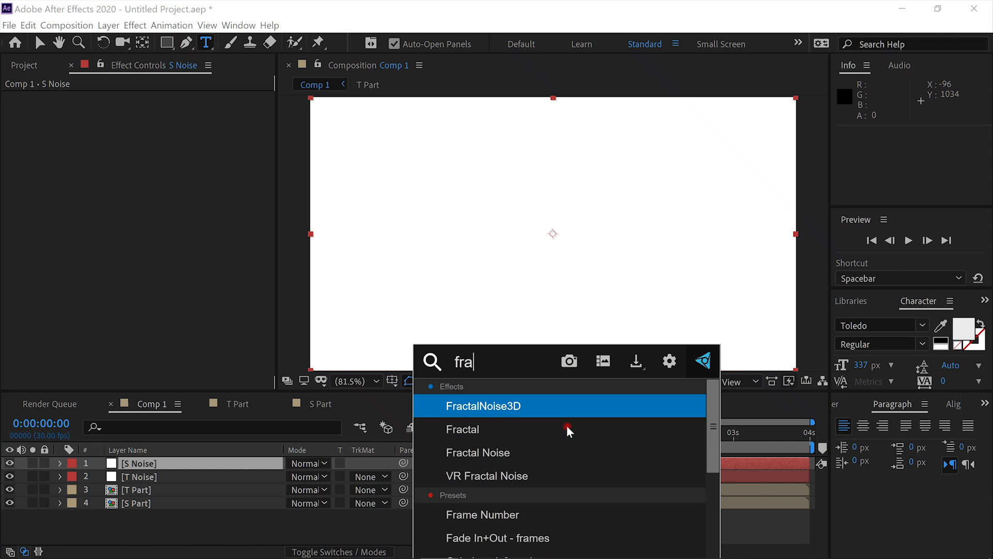
key(Down)
key(Return)
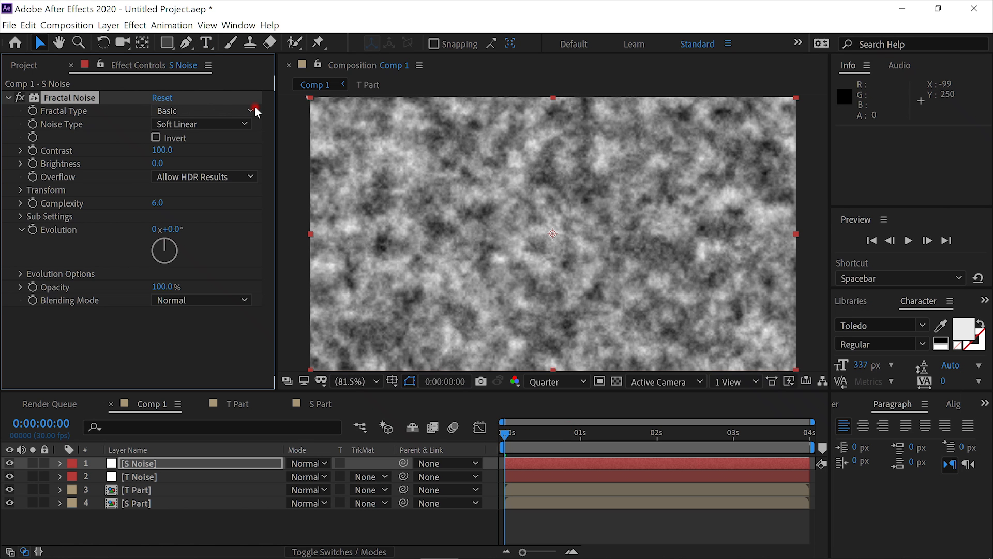
Set S Noise's Fractal Type to Dynamic Progressive, Contrast to 132 and Brightness to -9
click(253, 110)
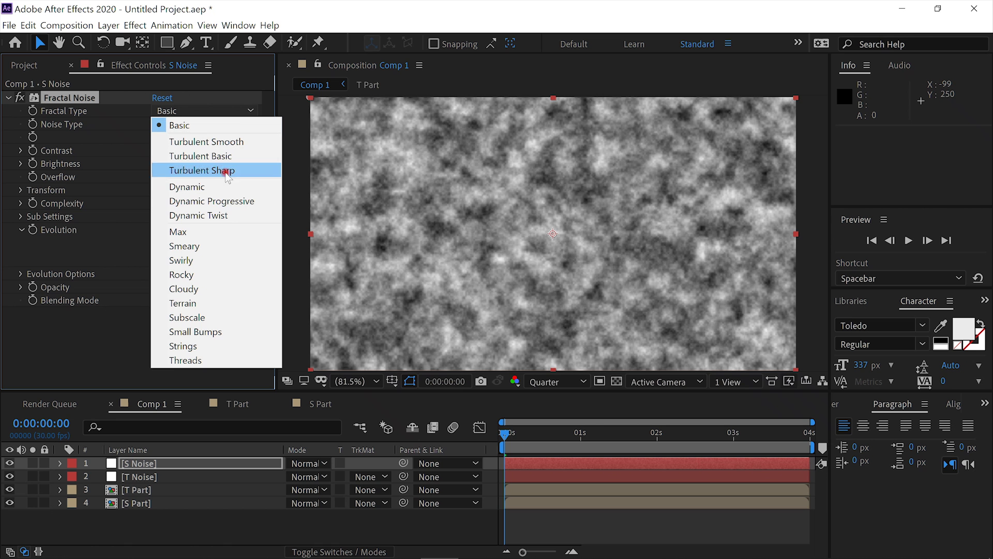
click(224, 202)
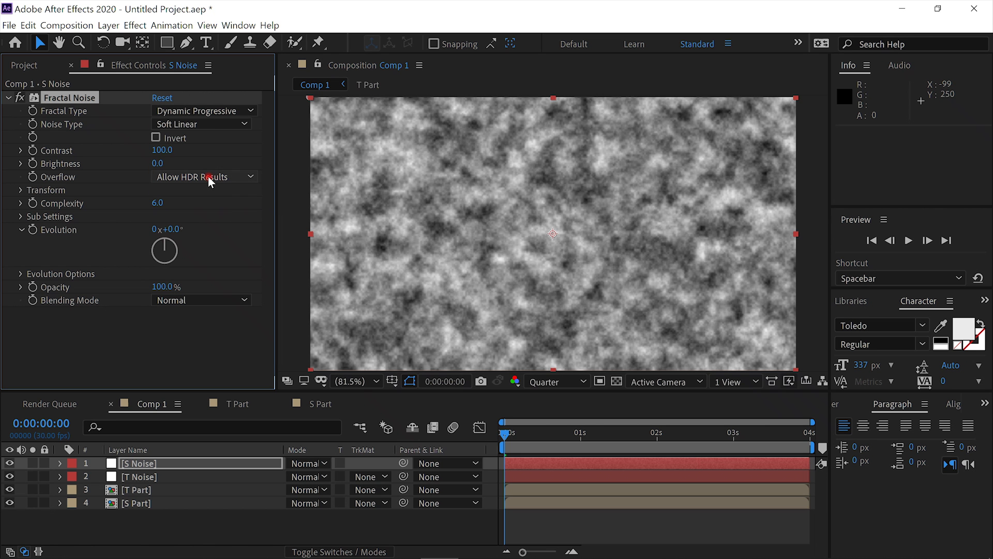
drag(163, 150, 191, 152)
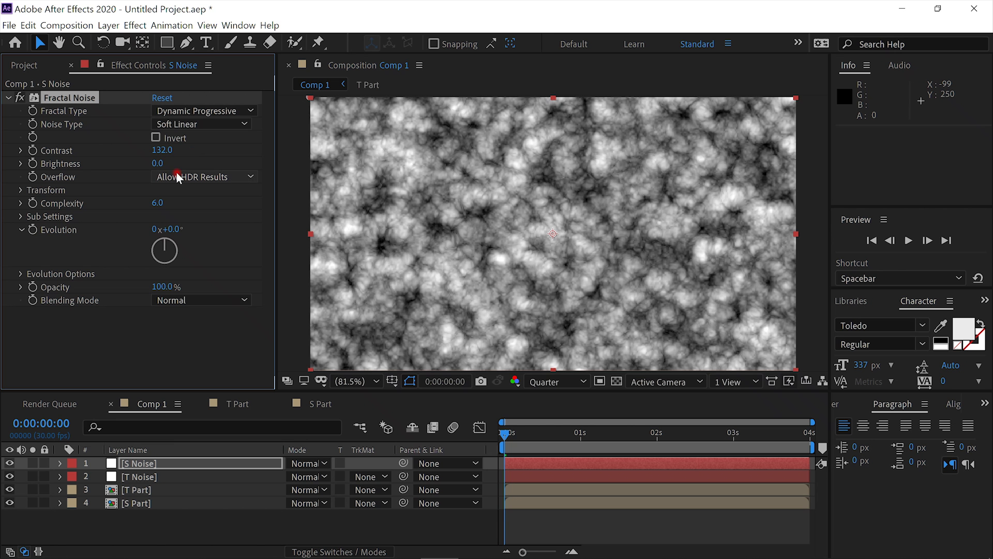
drag(154, 162, 148, 206)
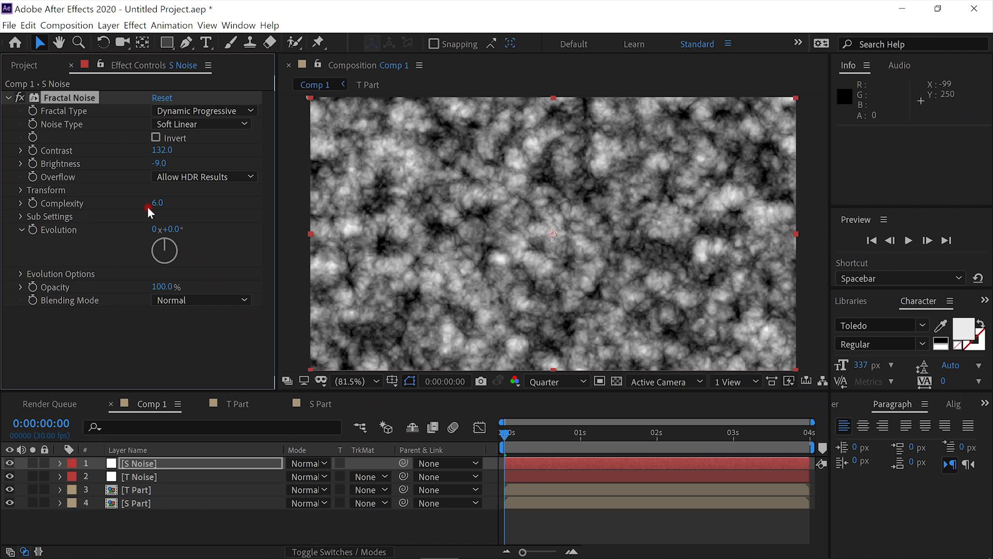
Turn off Uniform Scaling in the Fractal Noise transform settings and set Scale Width to 30
click(22, 190)
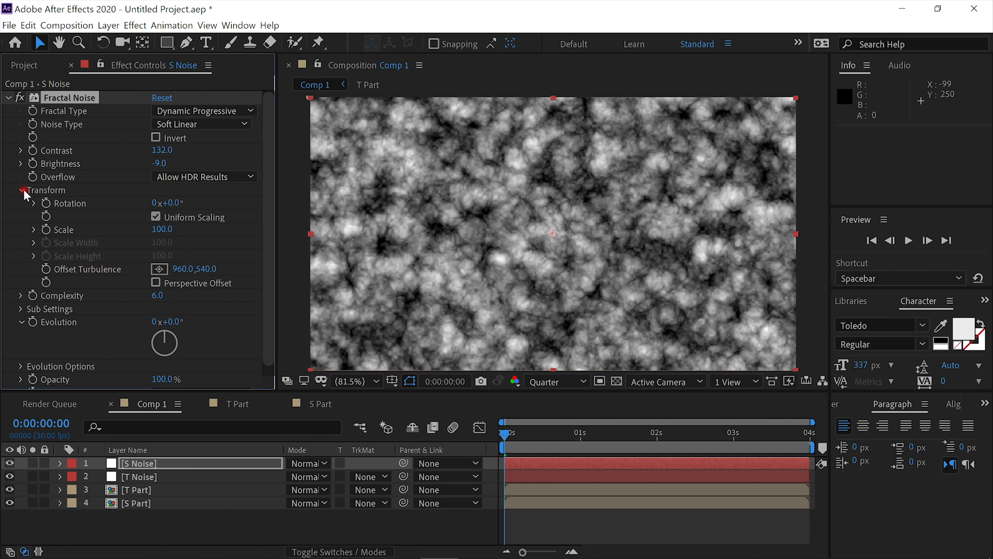
click(155, 217)
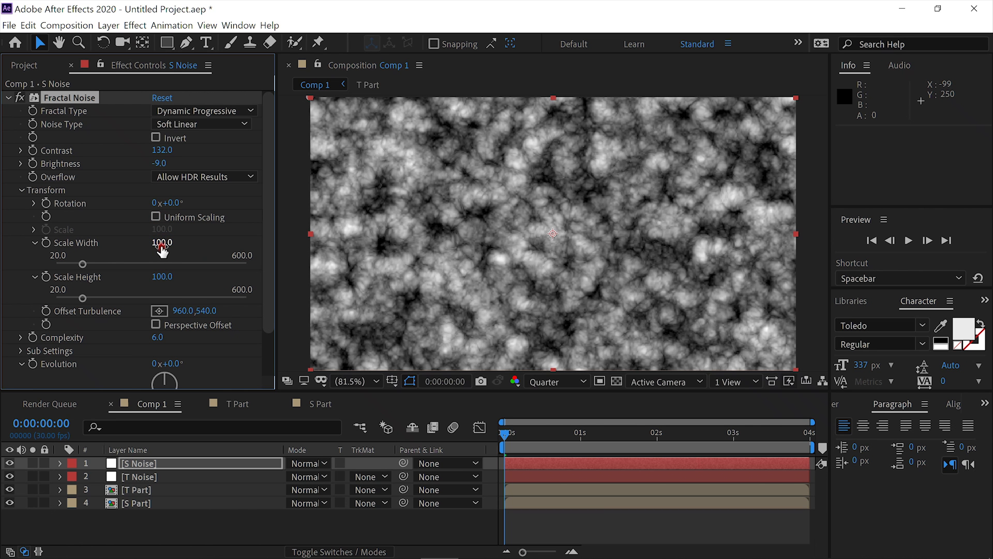
drag(162, 243, 86, 228)
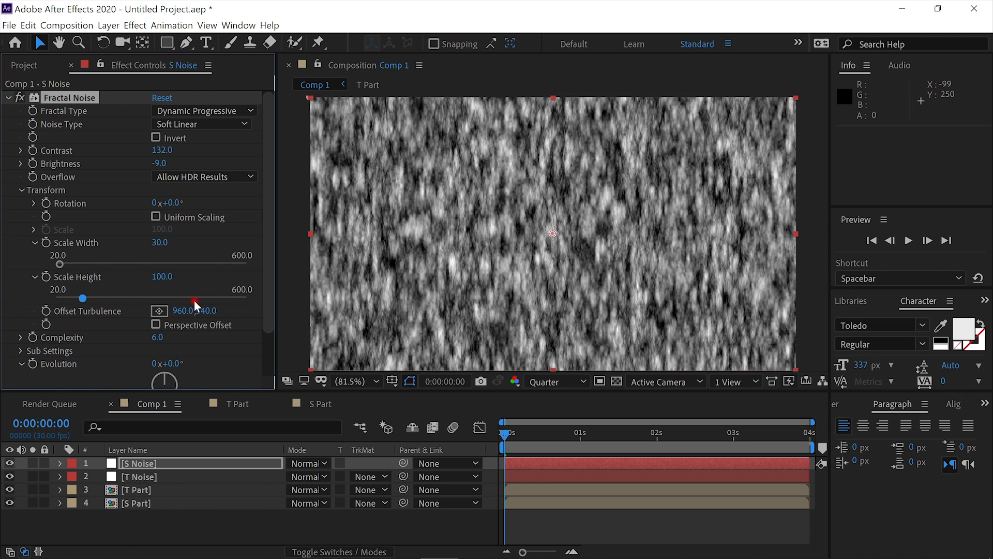
Add the expression [0,time*-1800] to the Offset Turbulence of S Noise's Fractal Noise
alt+click(46, 310)
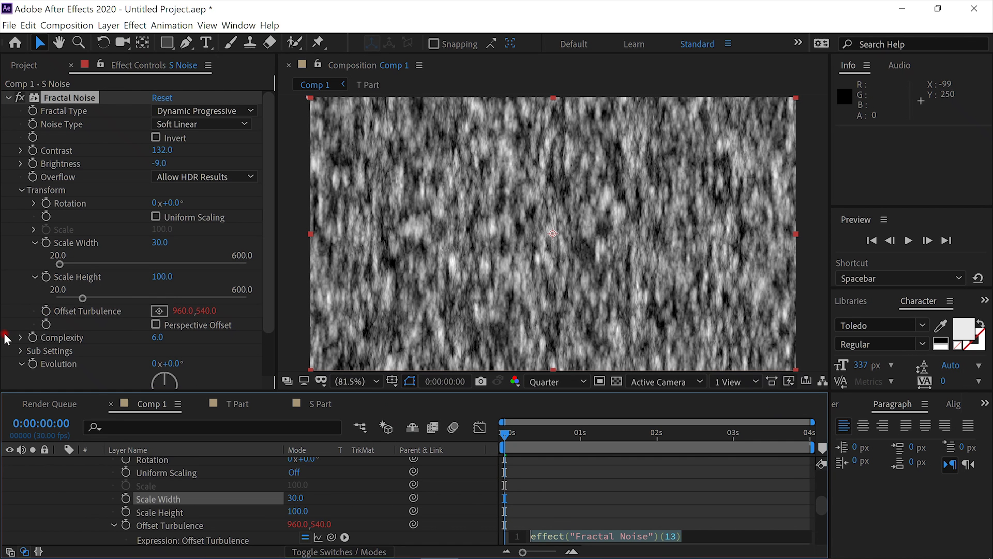
text([)
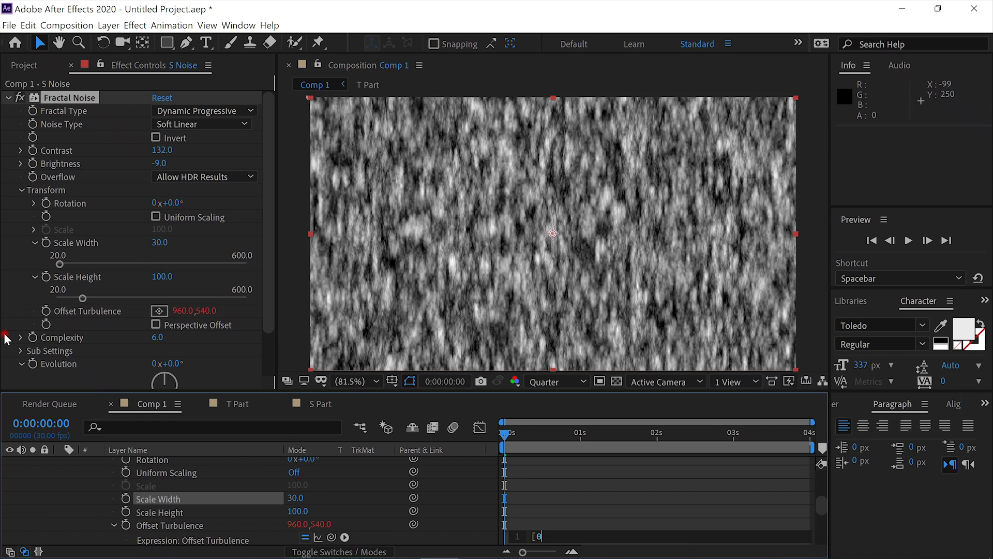
text(0,time*-1800)
click(5, 331)
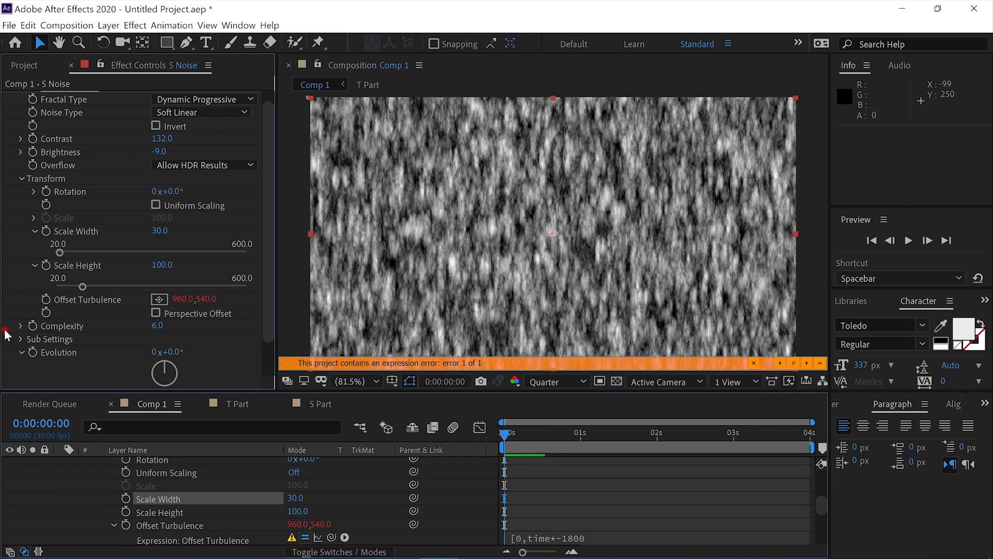
click(589, 539)
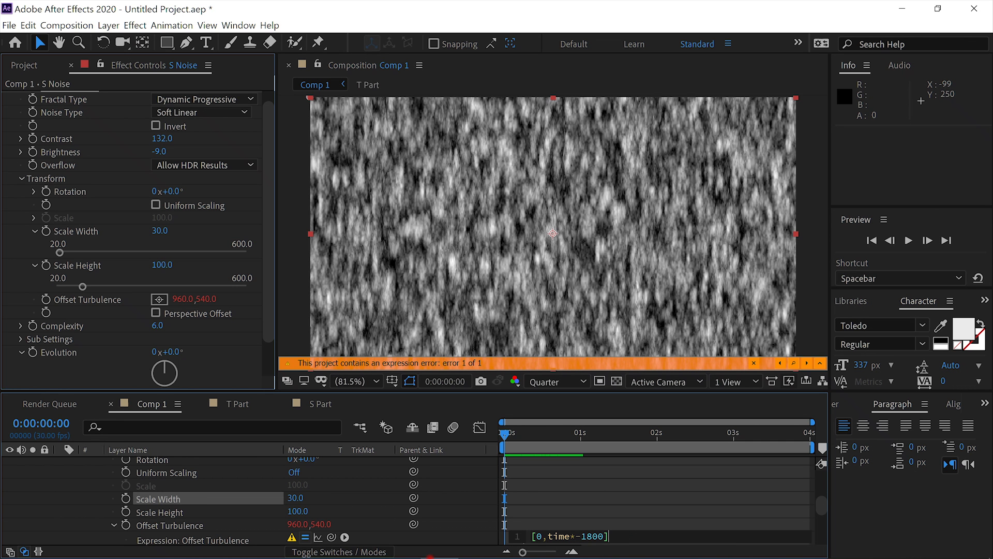
click(90, 511)
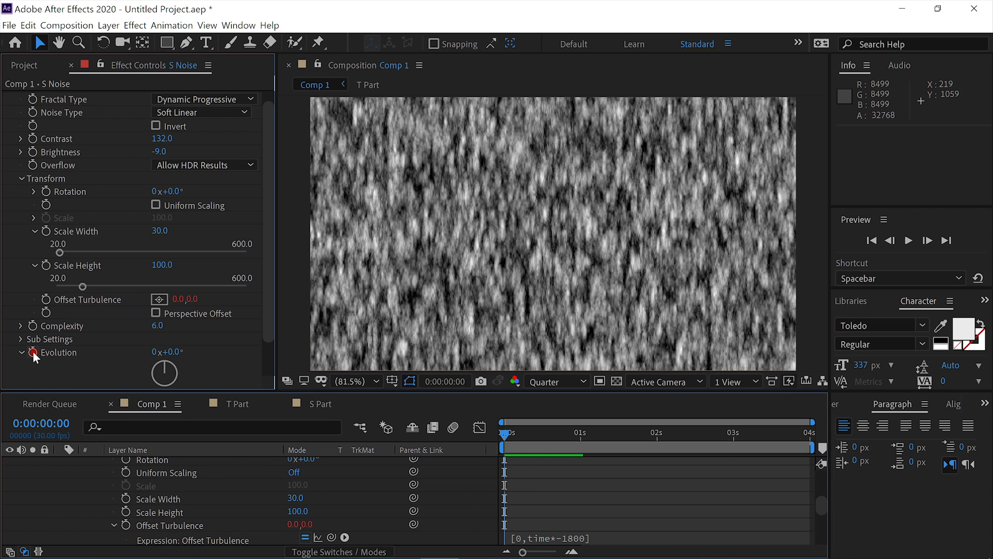
Add the expression time*350 to the Evolution of S Noise's Fractal Noise and preview the composition
alt+click(33, 352)
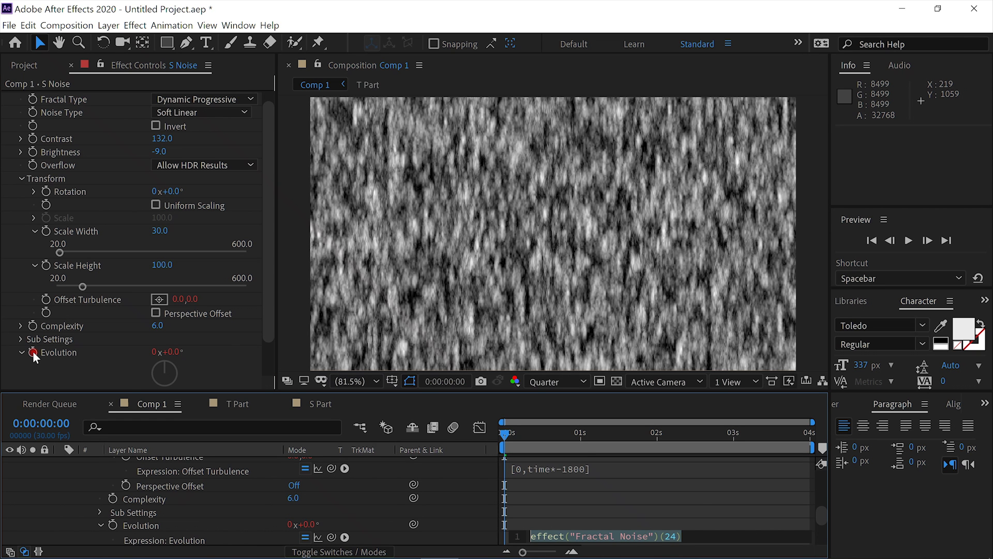
text(time*350)
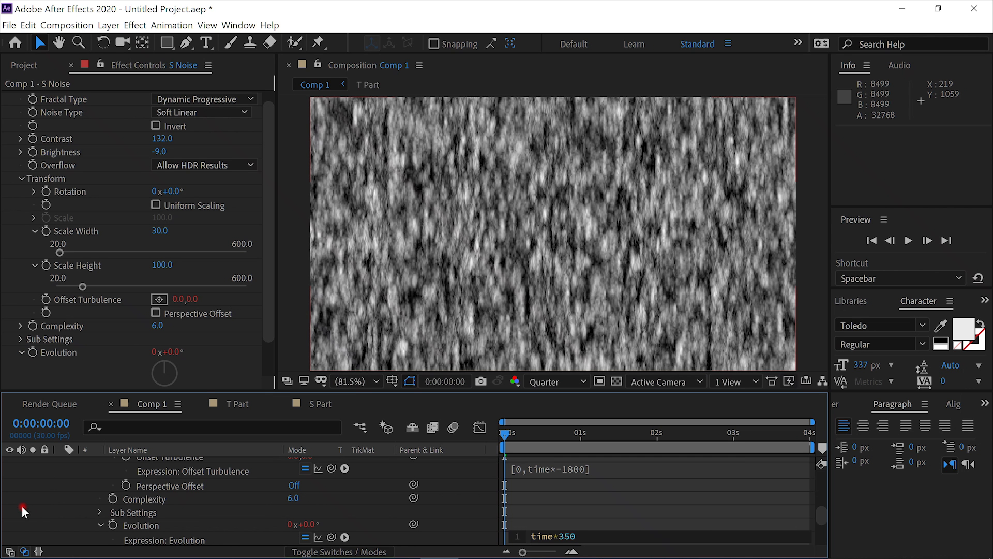
click(21, 506)
click(909, 241)
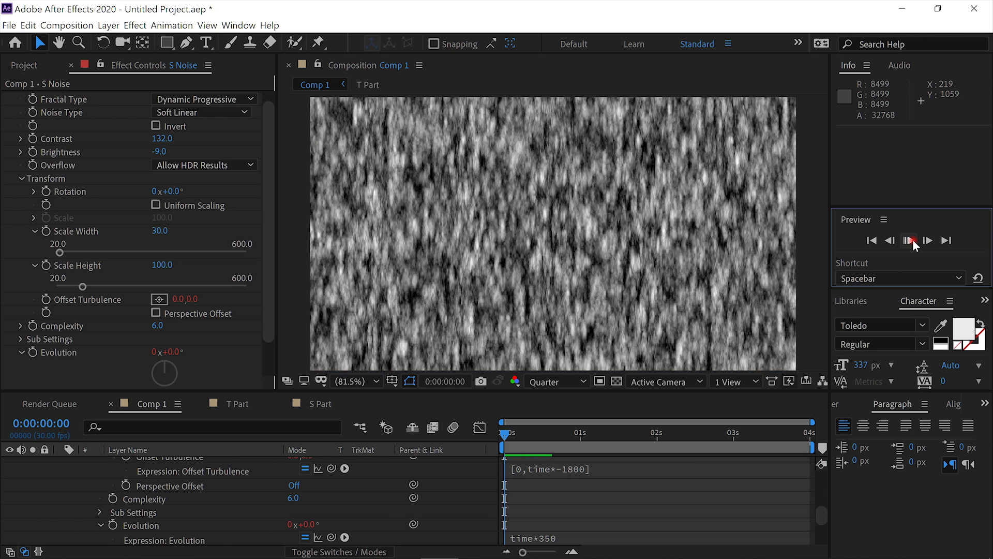
click(915, 301)
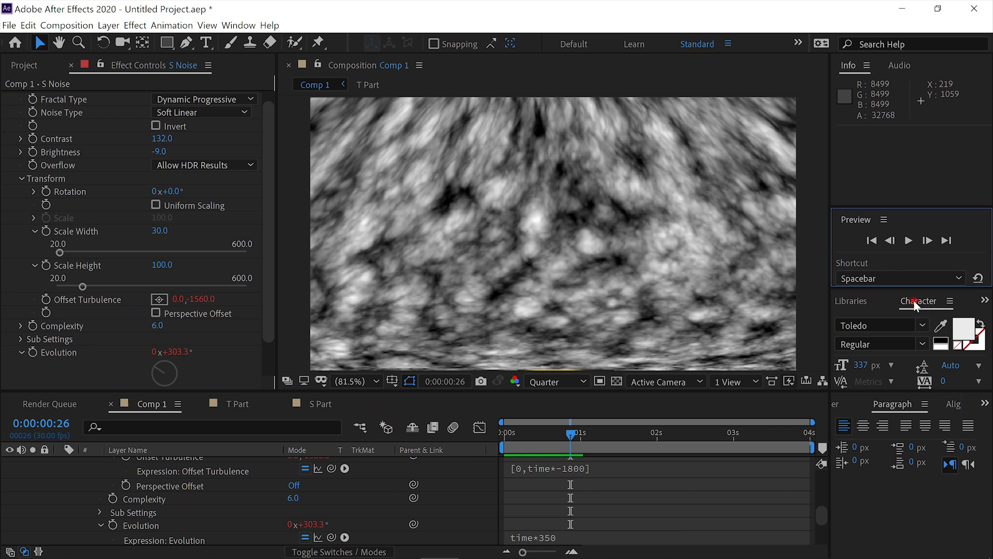
Solo the S Noise layer and preview it from the first frame
scroll(319, 492, up, 5)
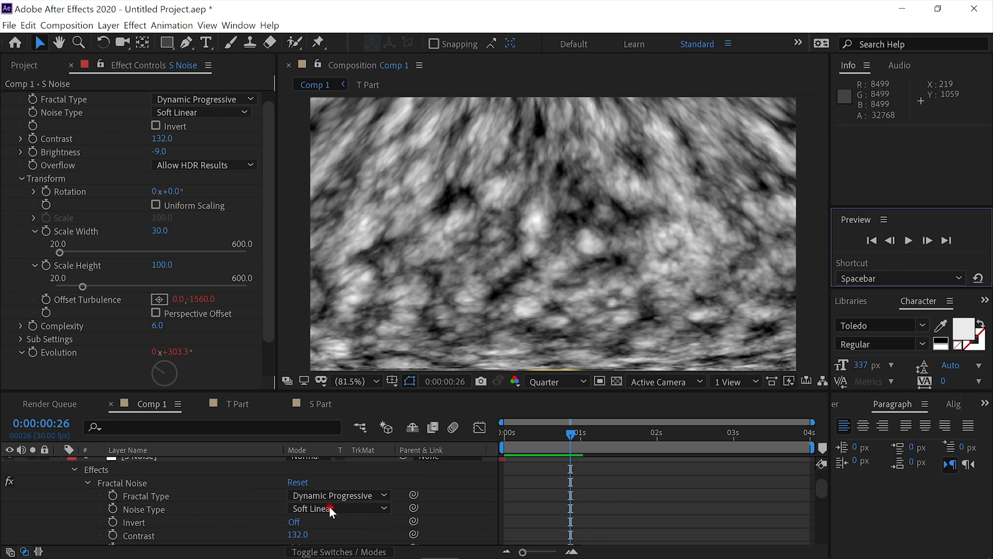
scroll(329, 506, up, 1)
click(135, 467)
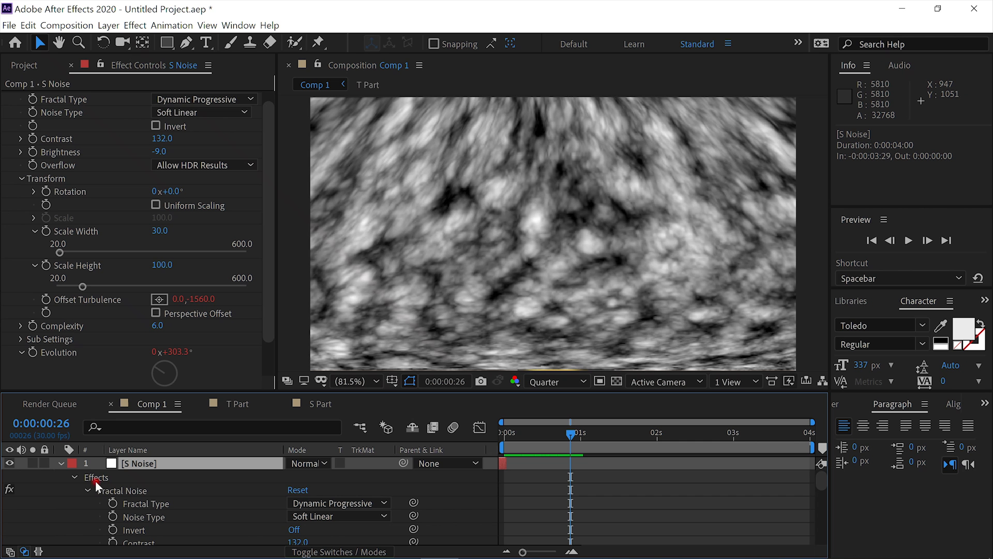
click(31, 464)
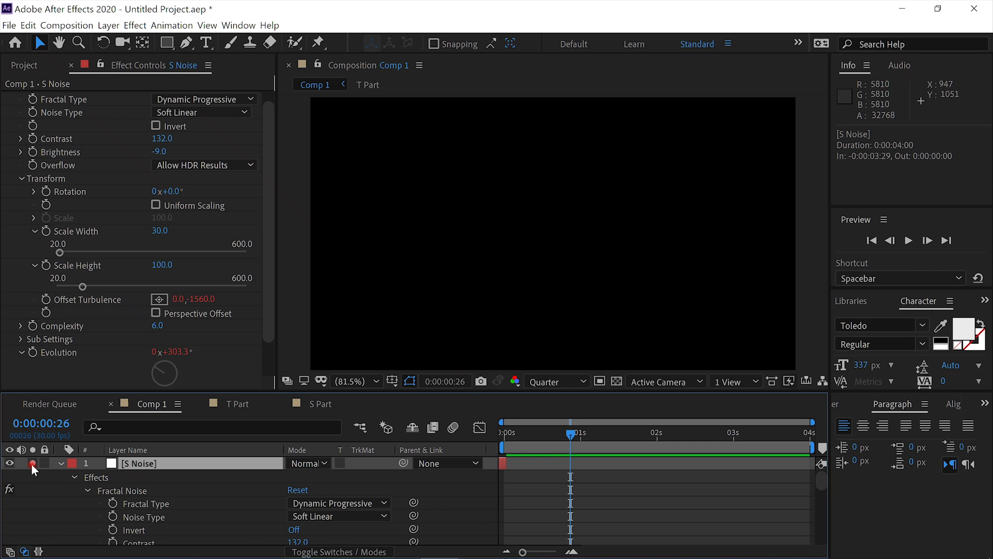
drag(544, 434, 476, 439)
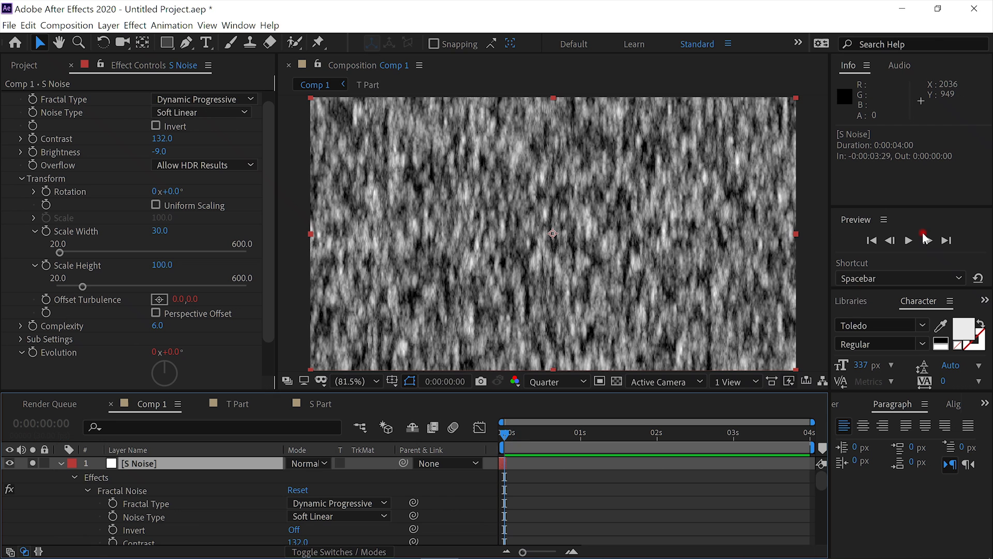
click(908, 240)
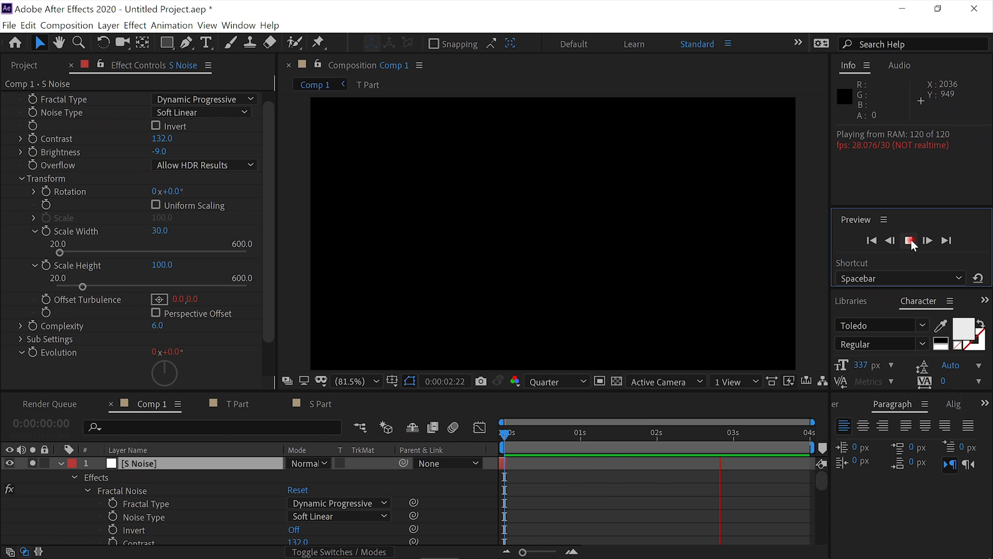
click(910, 241)
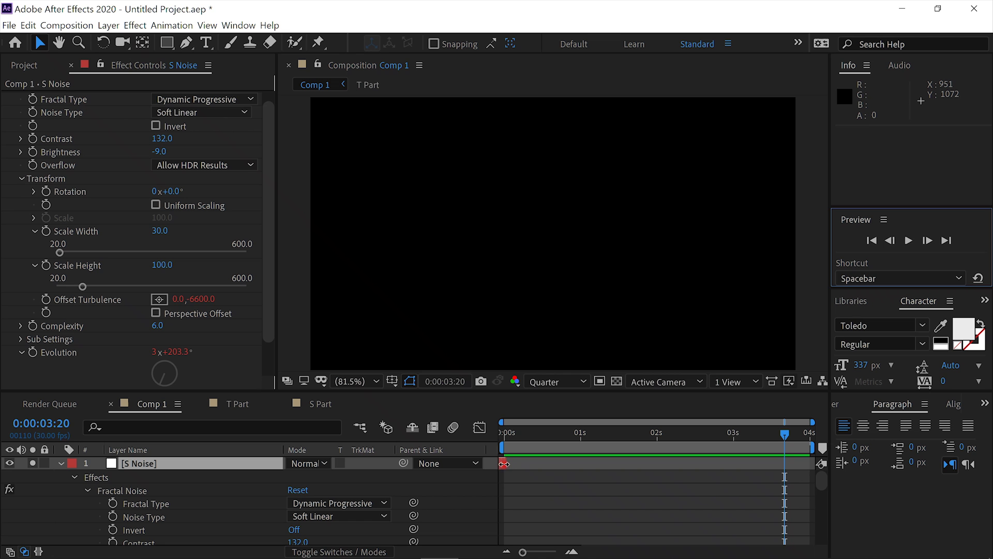
Extend the S Noise layer's out point to 0:00:04:01, preview it from the first frame, and collapse the layer's properties
drag(502, 464, 811, 473)
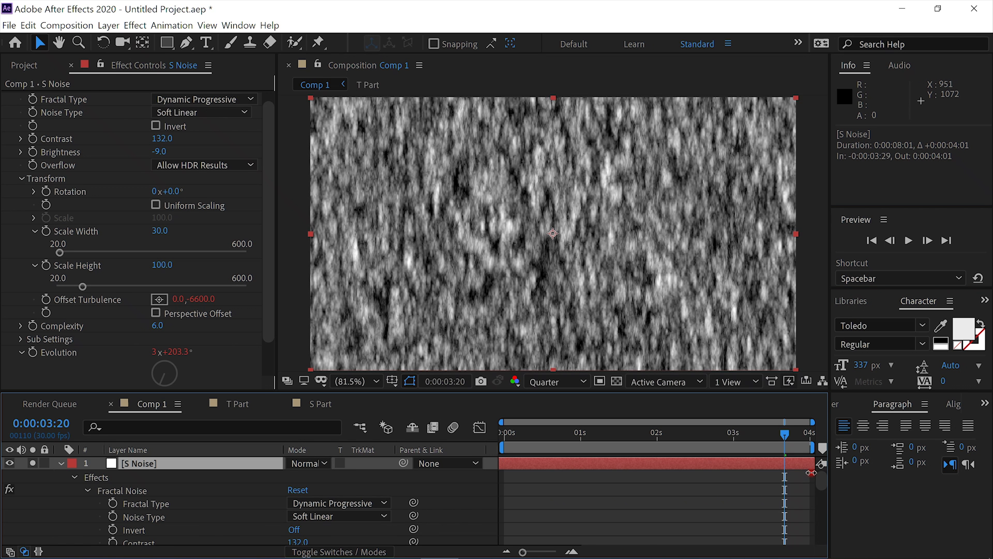
drag(520, 432, 489, 427)
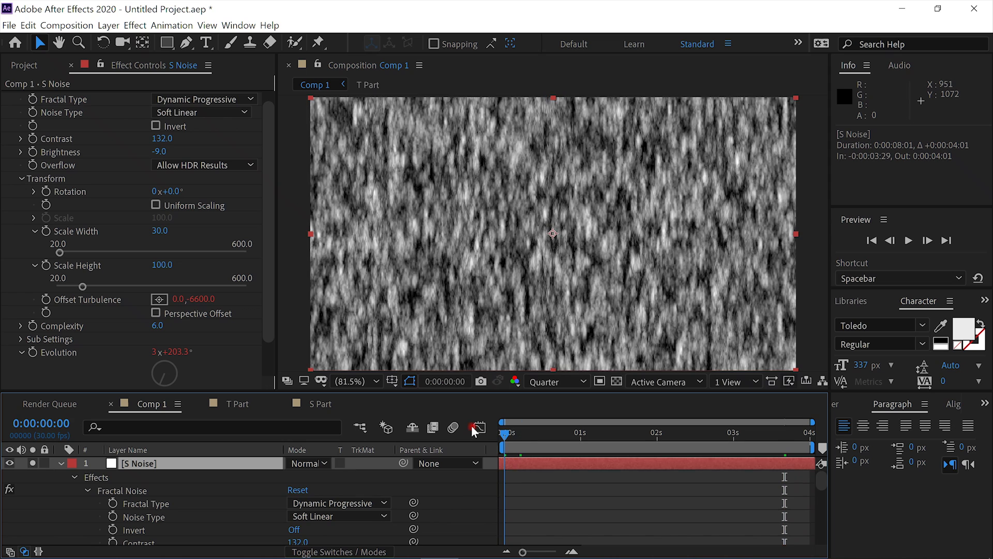
click(909, 241)
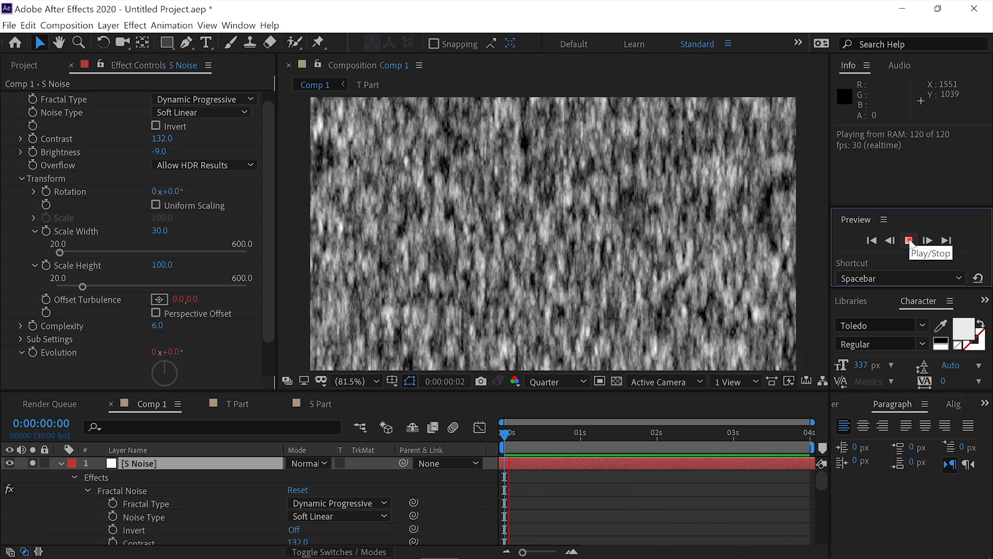
key(space)
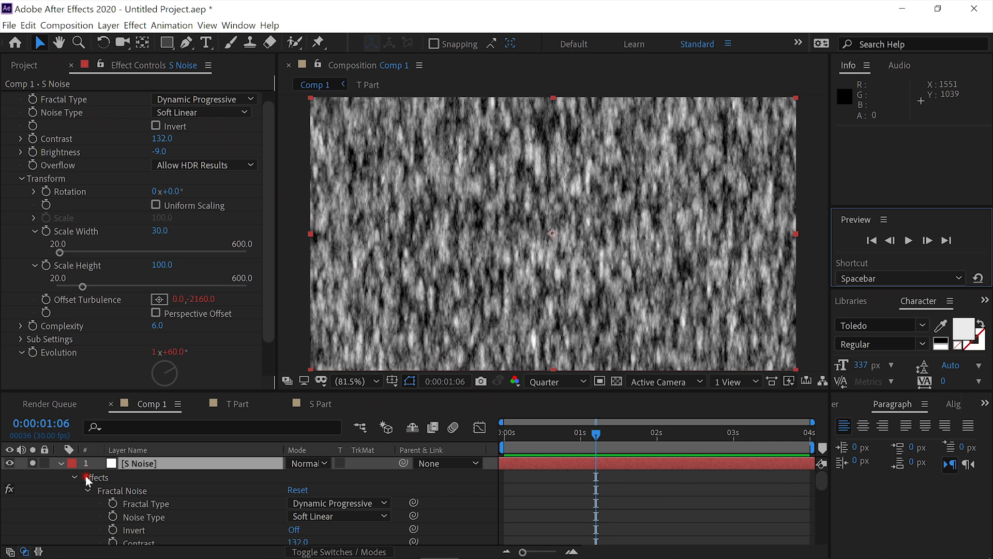
click(58, 461)
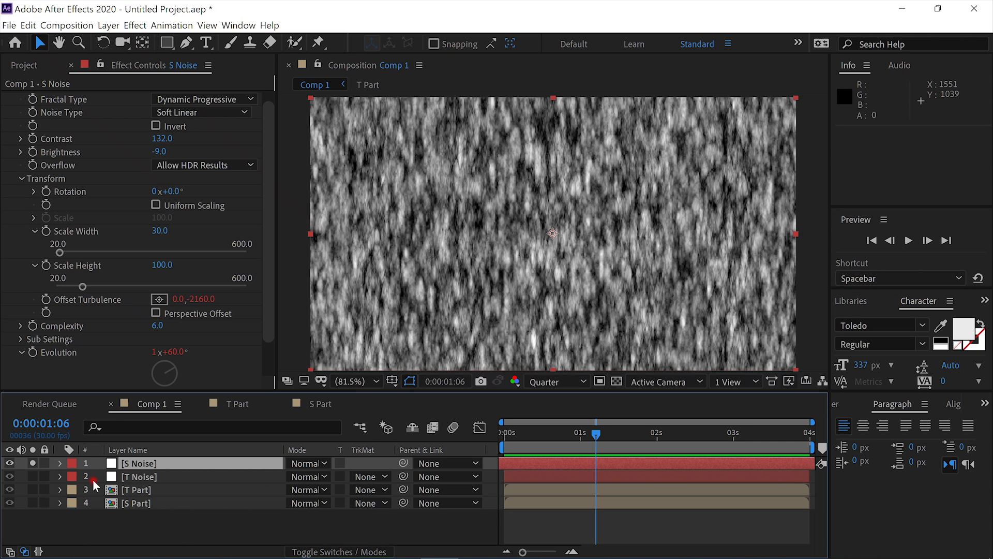
Pre-compose the T Noise layer as T Noise, moving all attributes into the new composition
click(165, 476)
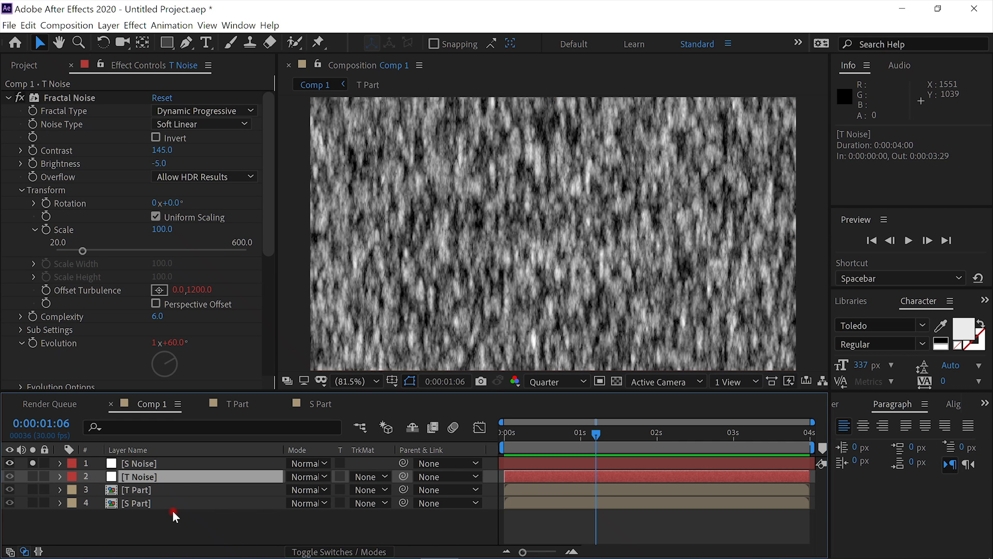
key(ctrl+shift+c)
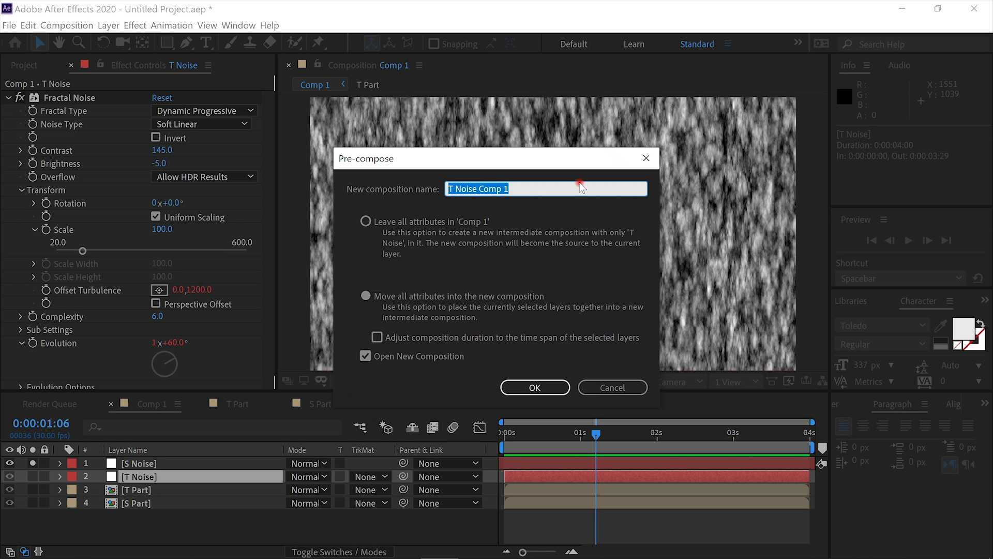
click(536, 190)
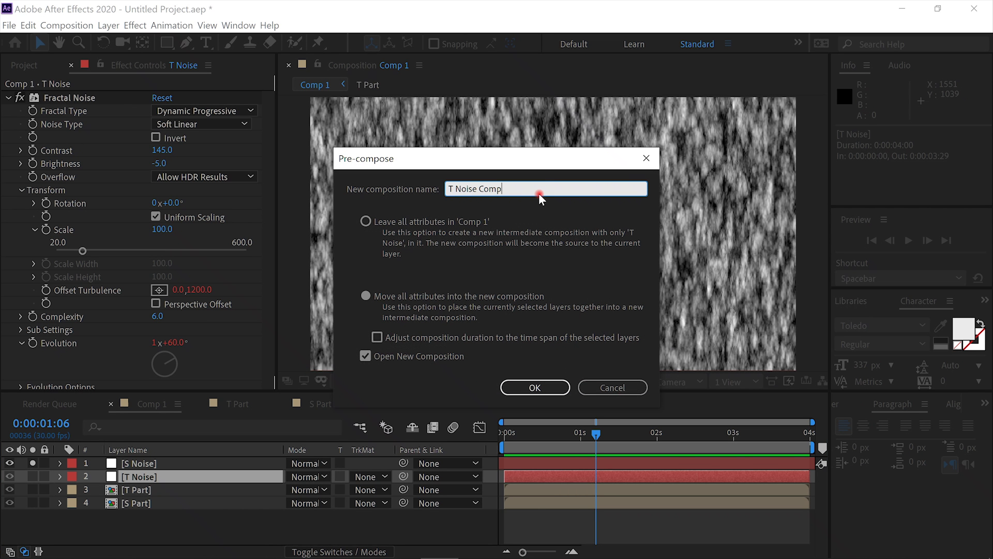
key(BackSpace)
key(BackSpace)
key(BackSpace)
key(BackSpace)
key(BackSpace)
key(BackSpace)
key(BackSpace)
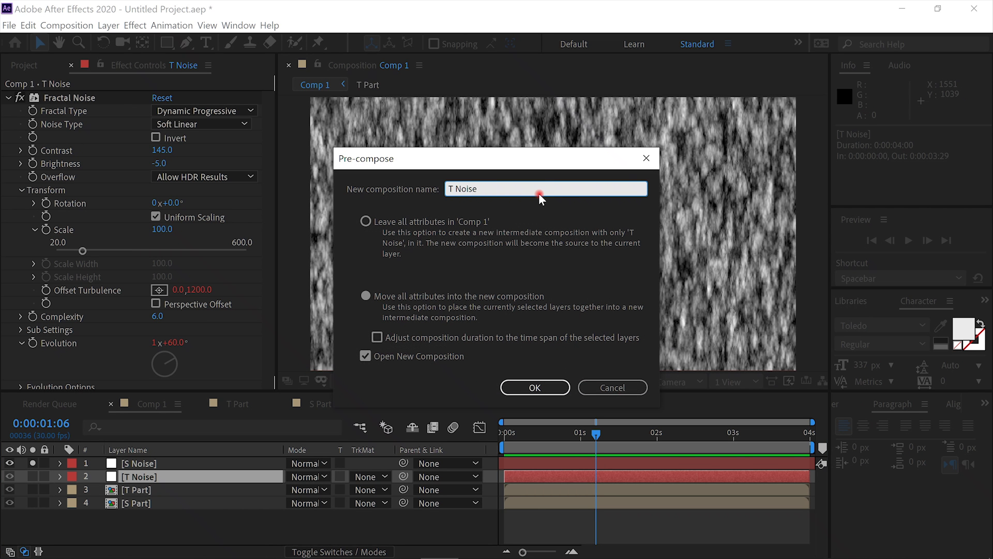
click(553, 392)
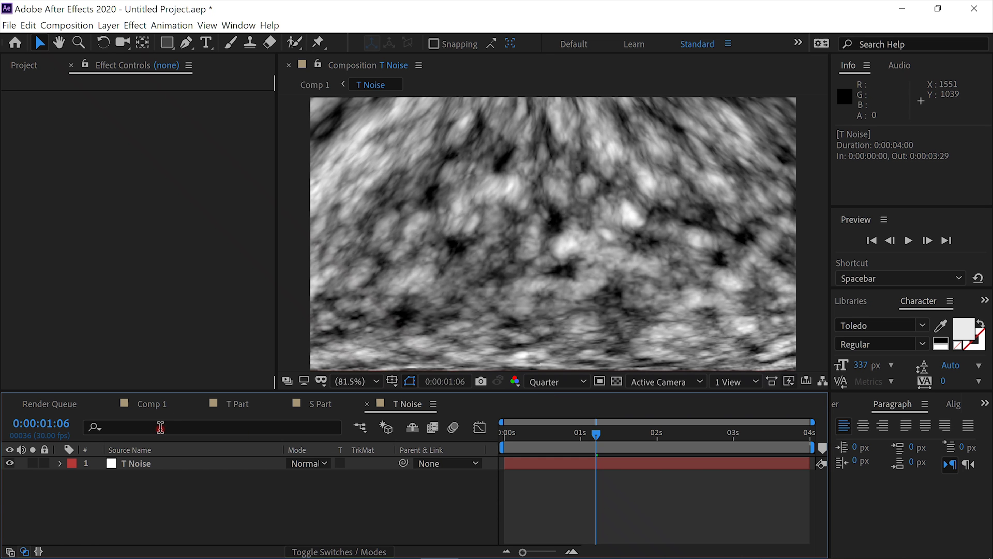
Back in Comp 1, pre-compose the S Noise layer as S Noise, moving all attributes into the new composition
click(152, 408)
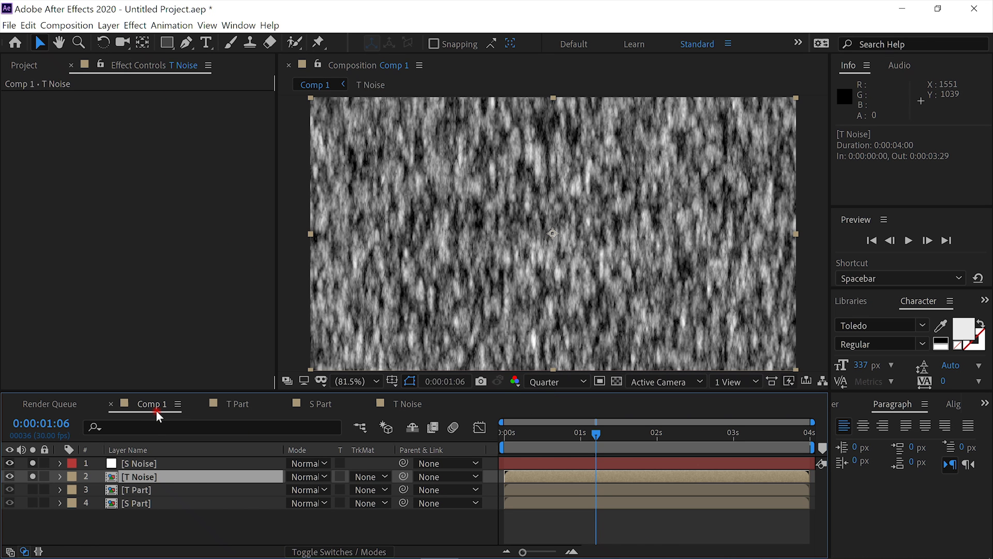
click(182, 464)
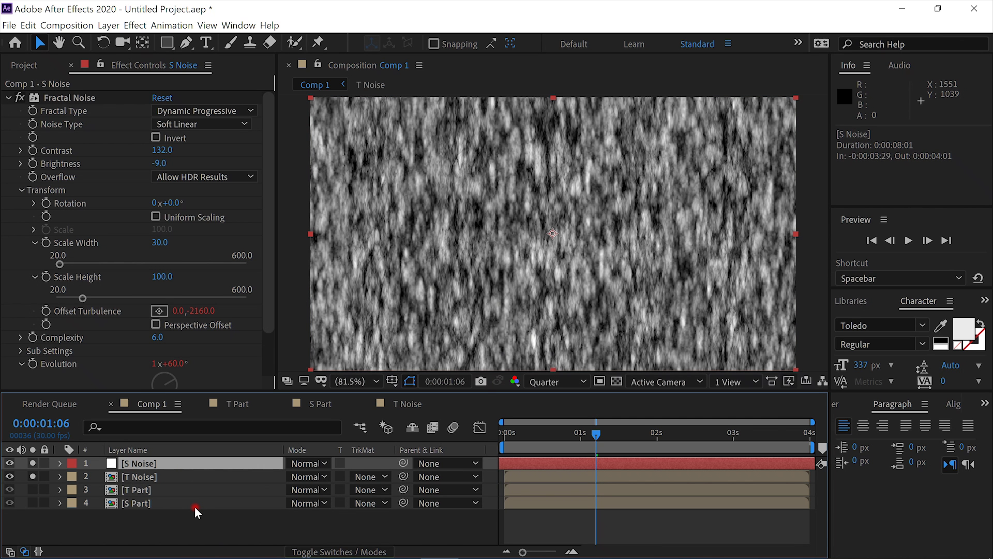
key(ctrl+shift+c)
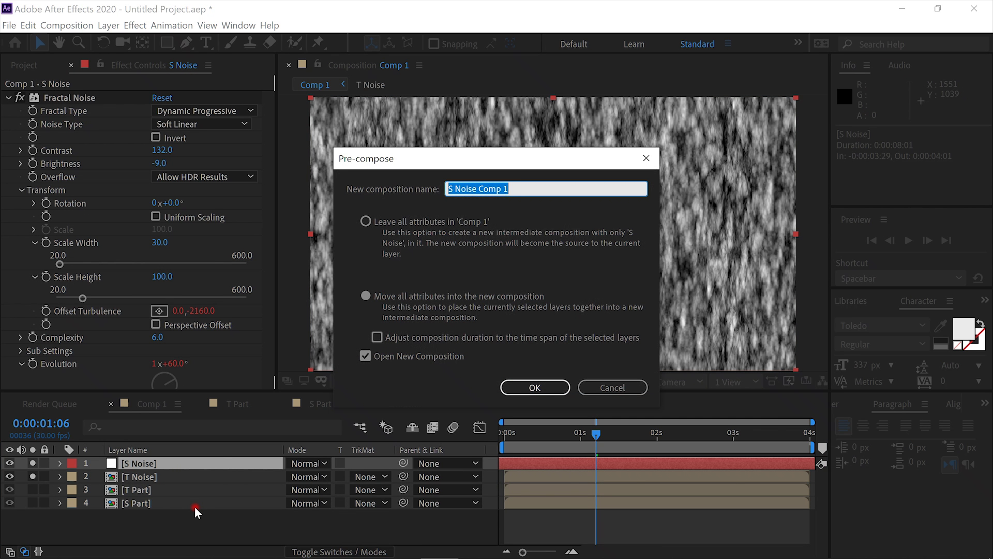
click(519, 188)
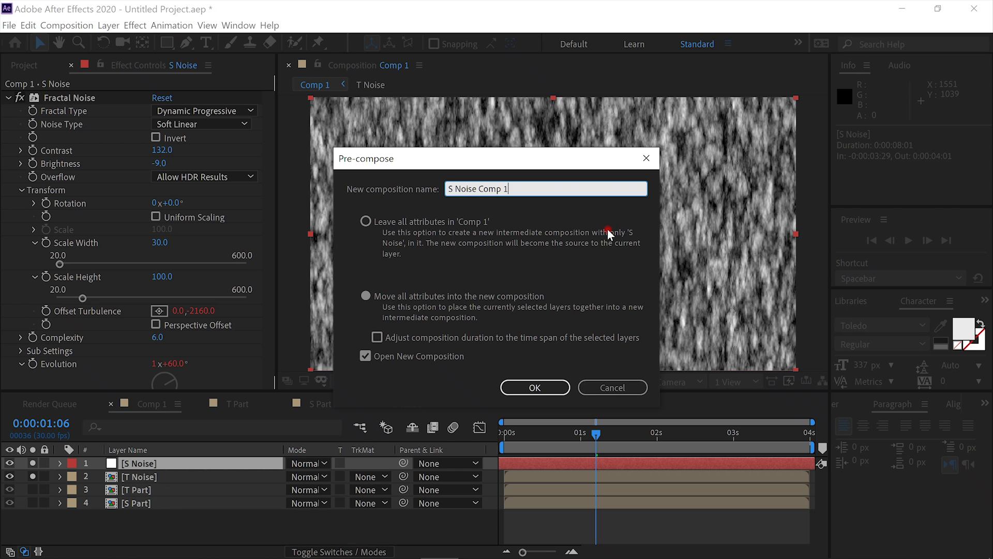
key(BackSpace)
key(BackSpace)
key(BackSpace)
key(BackSpace)
key(BackSpace)
key(BackSpace)
key(BackSpace)
click(535, 388)
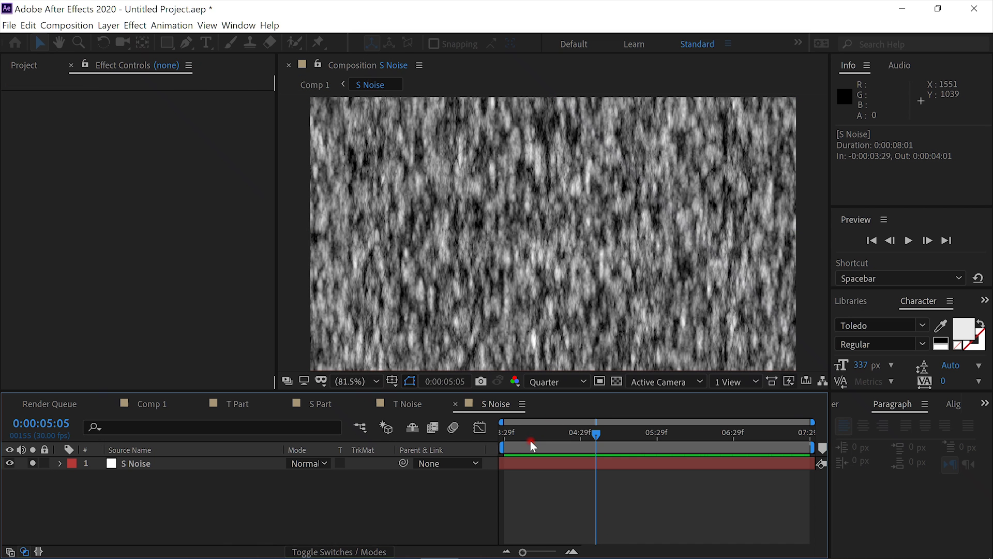
Reorder the Comp 1 layers so S Noise sits directly below S Part and T Noise directly below T Part
click(143, 404)
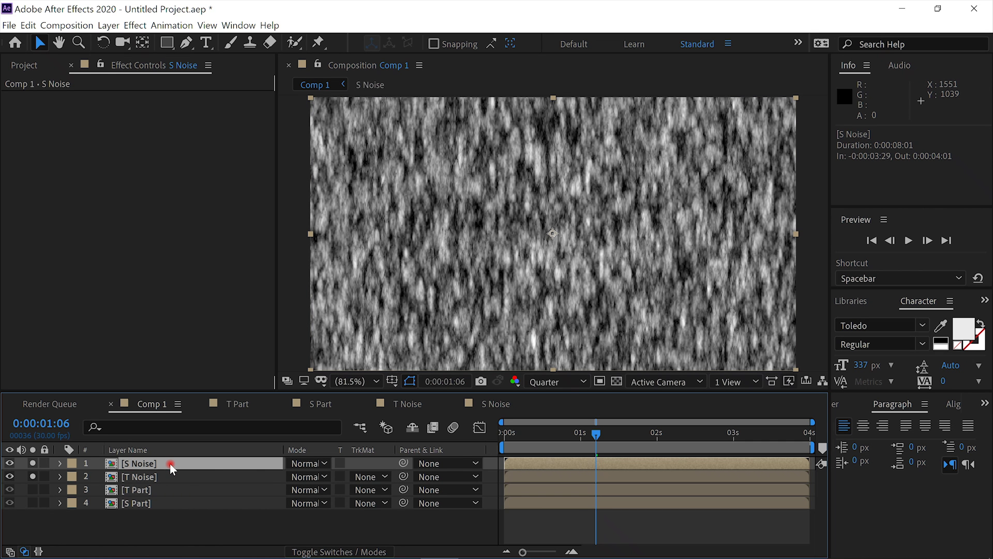
drag(169, 462, 160, 505)
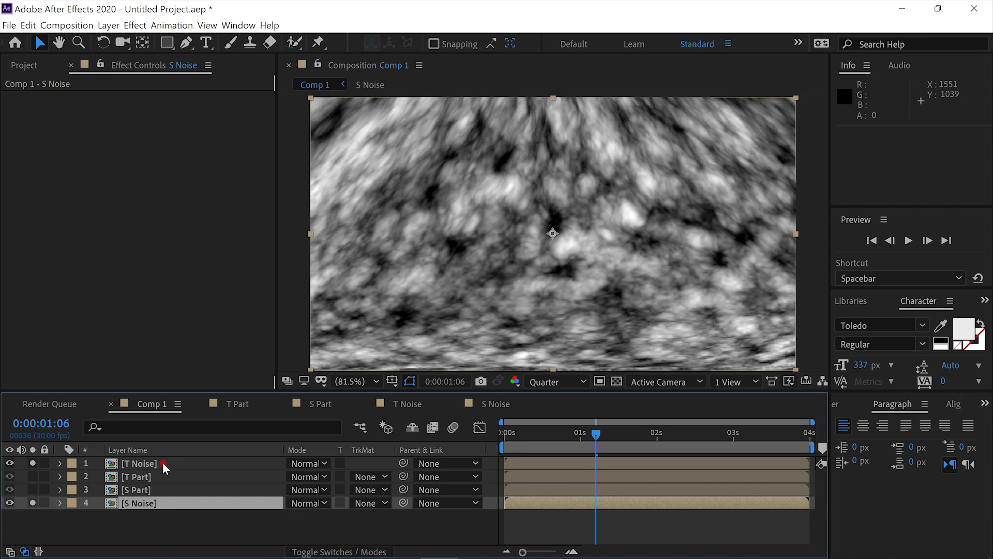
drag(162, 461, 160, 480)
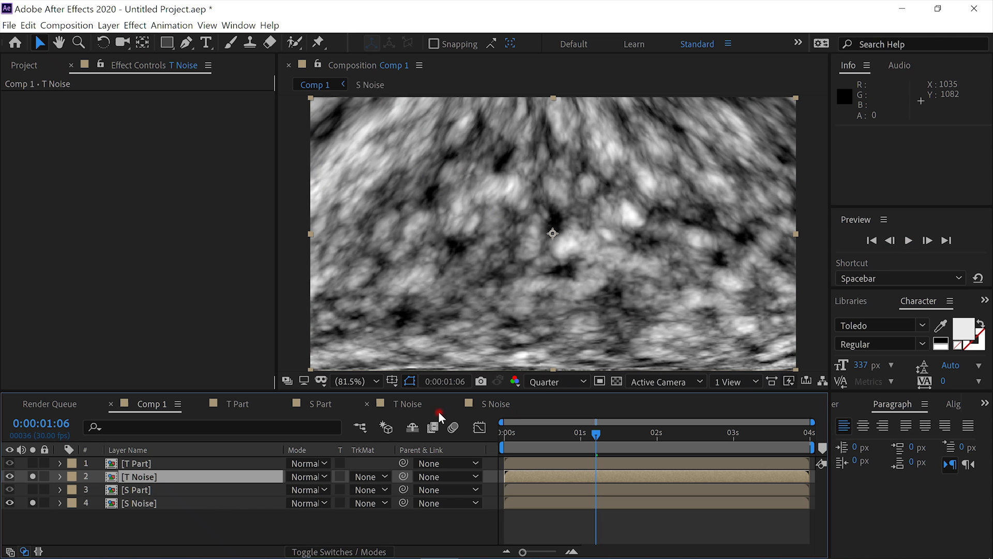
Preview the T Noise composition, look through the S Noise, S Part and T Part compositions, and return to Comp 1
click(408, 402)
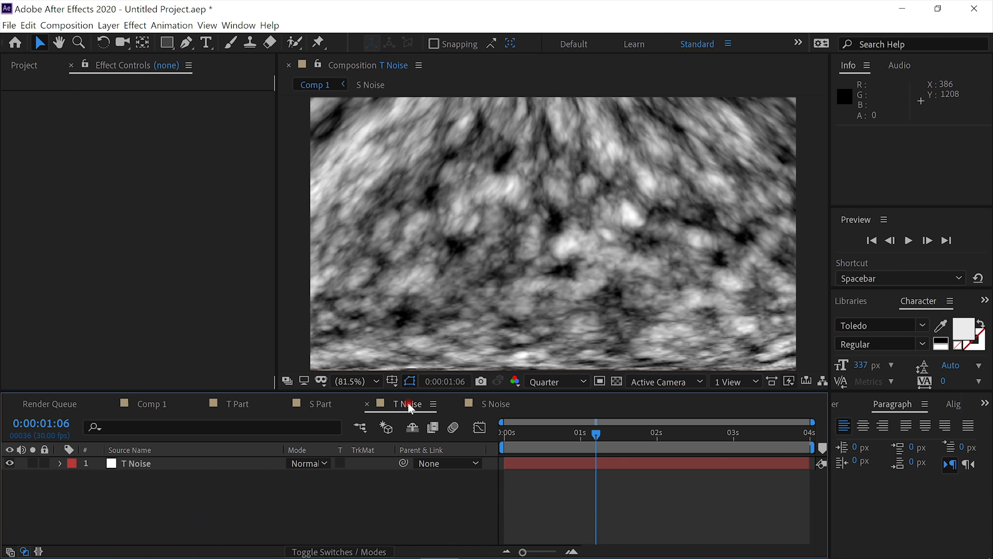
click(908, 242)
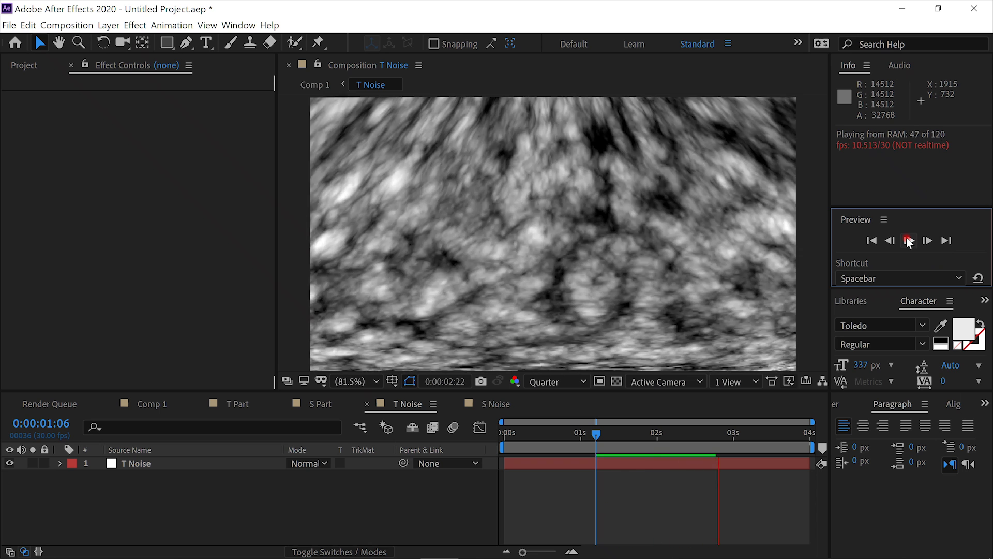
click(908, 240)
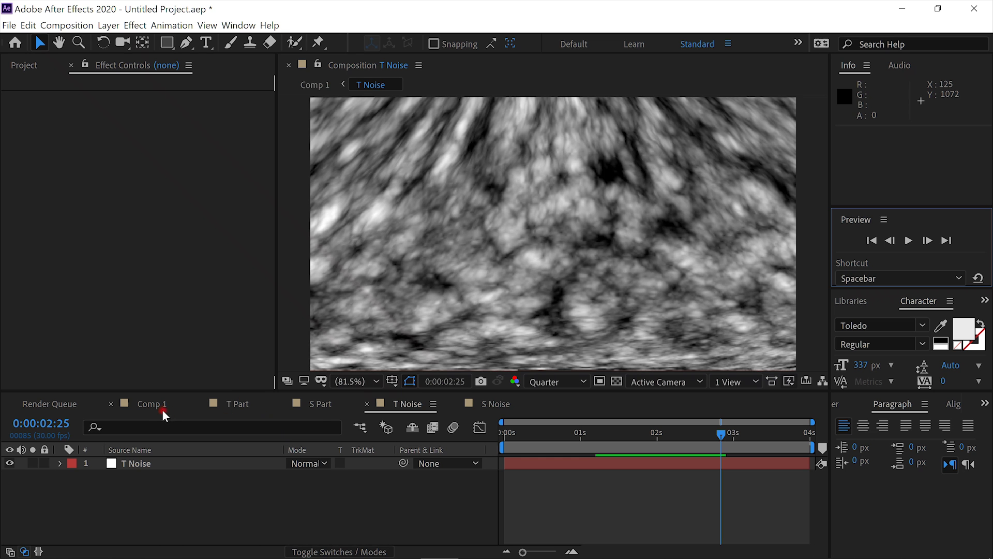
click(494, 403)
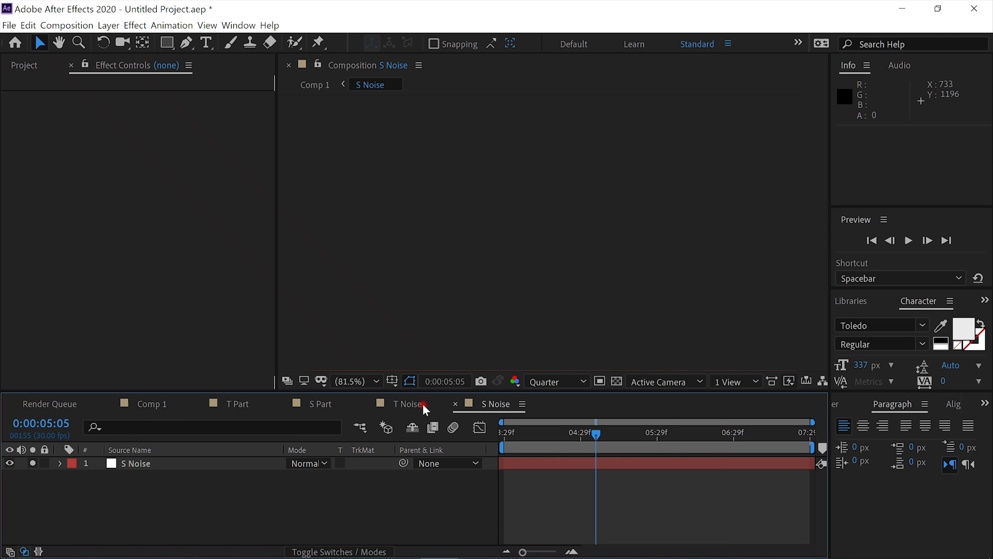
click(411, 406)
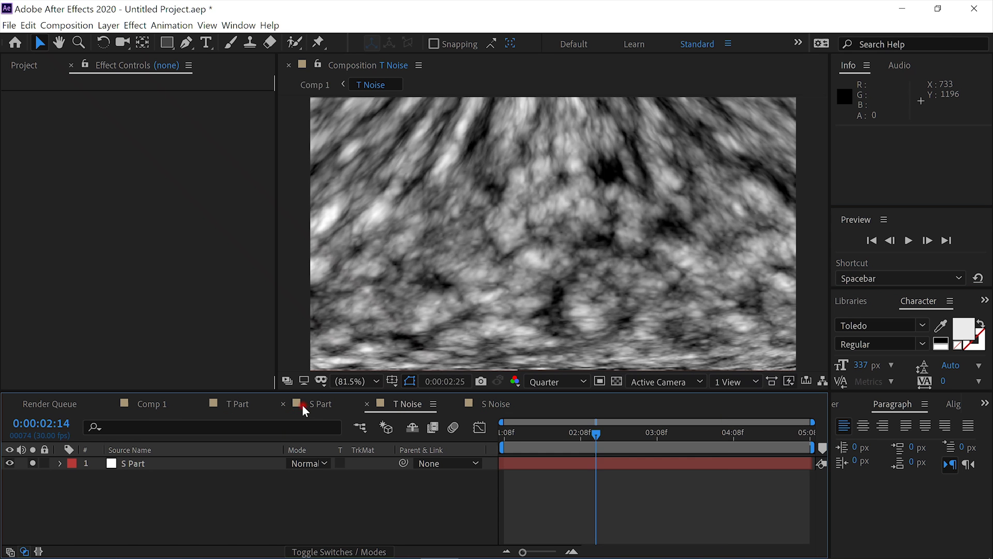
click(302, 404)
click(243, 403)
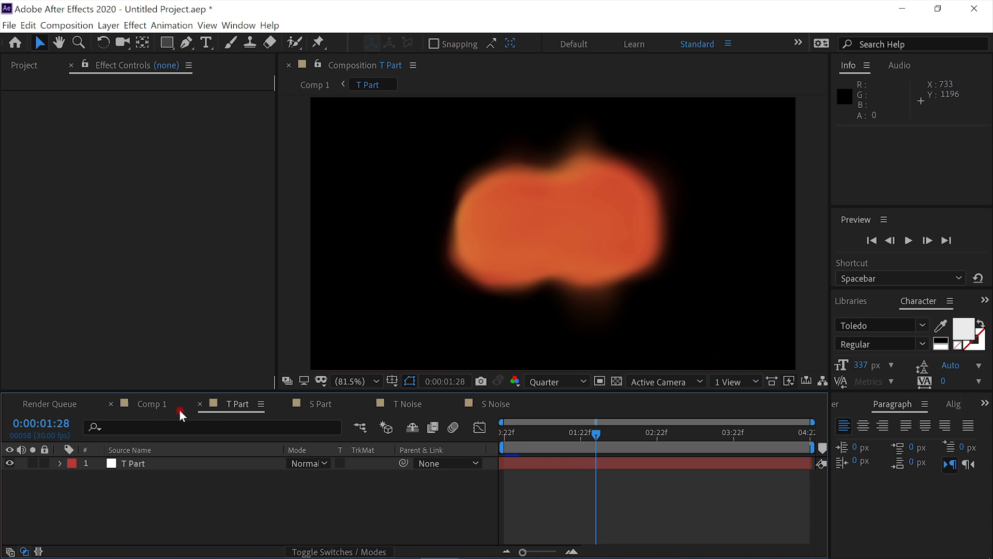
click(161, 401)
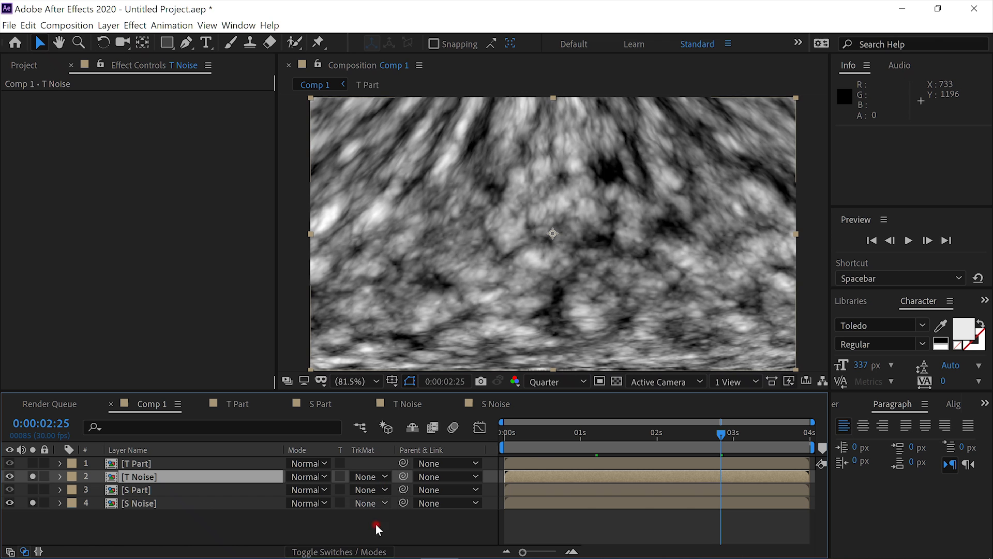
Set the S Noise layer's track matte to Alpha Matte "[S Part]" and the T Noise layer's to Alpha Matte "[T Part]"
click(366, 552)
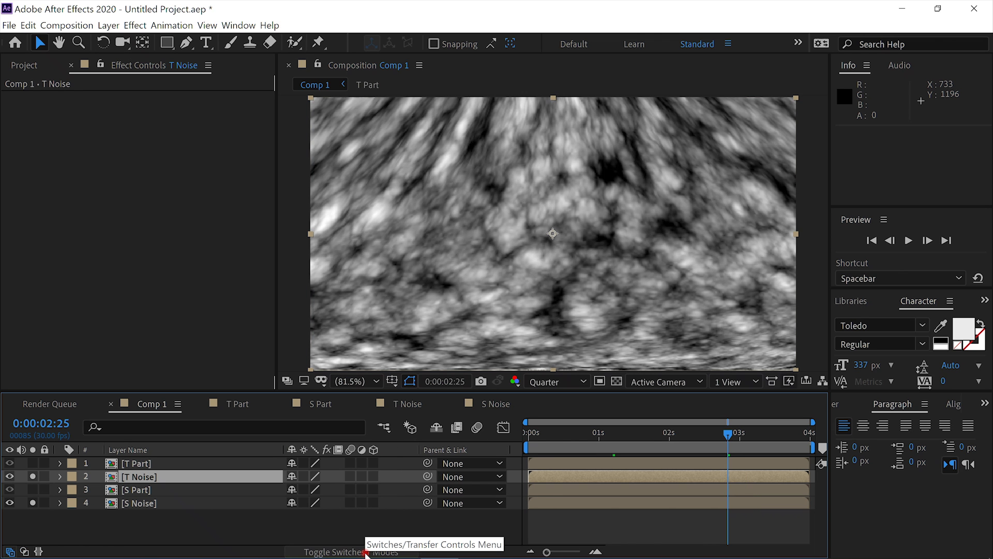
click(365, 553)
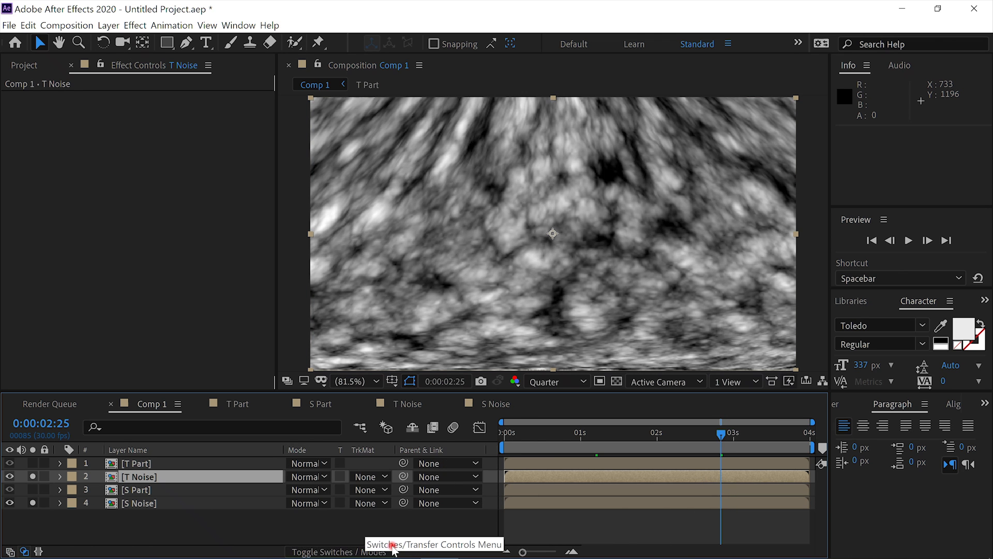
click(386, 501)
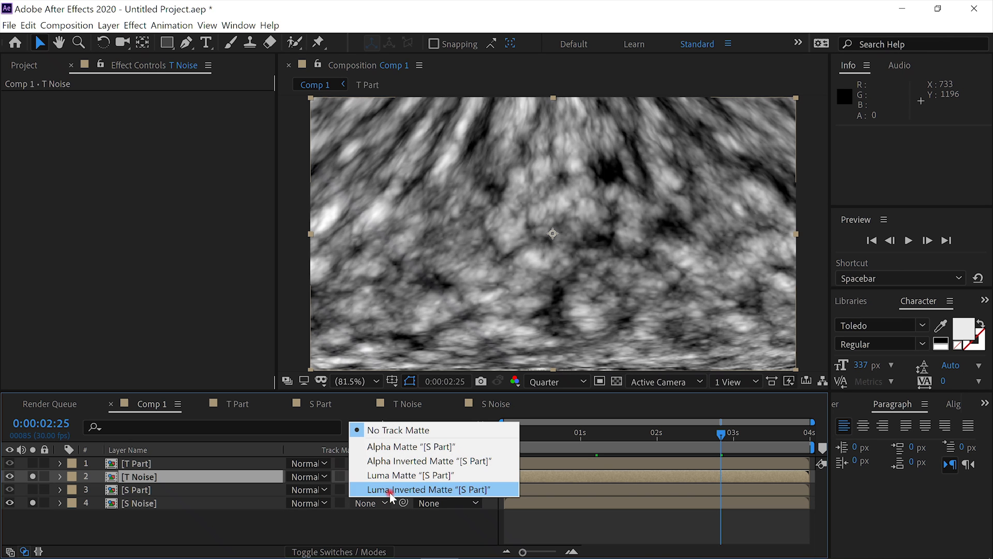
click(402, 448)
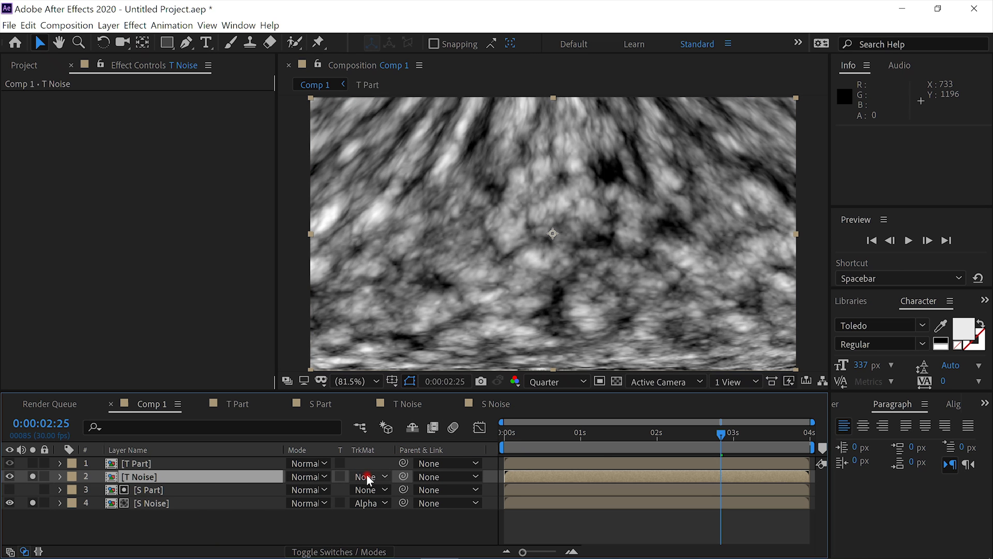
click(386, 476)
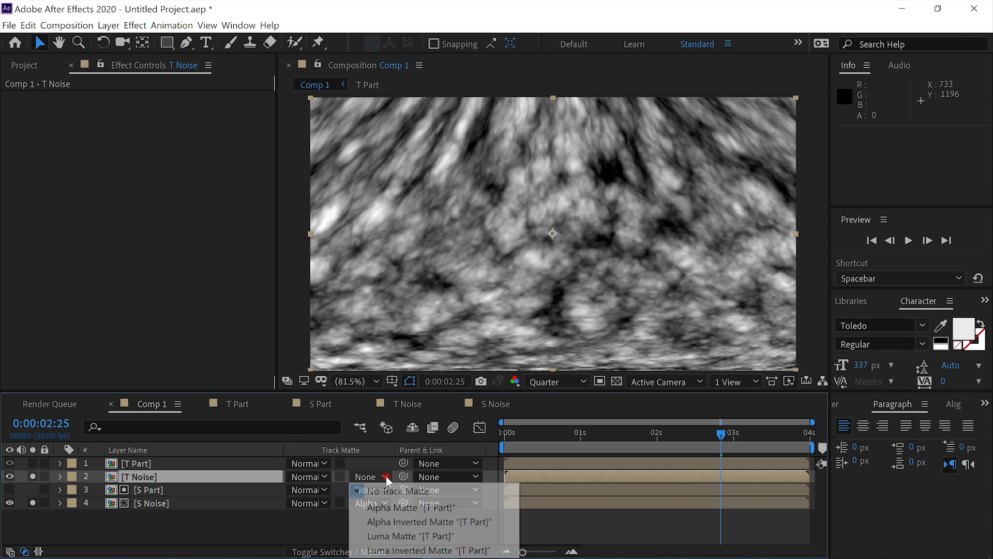
click(384, 508)
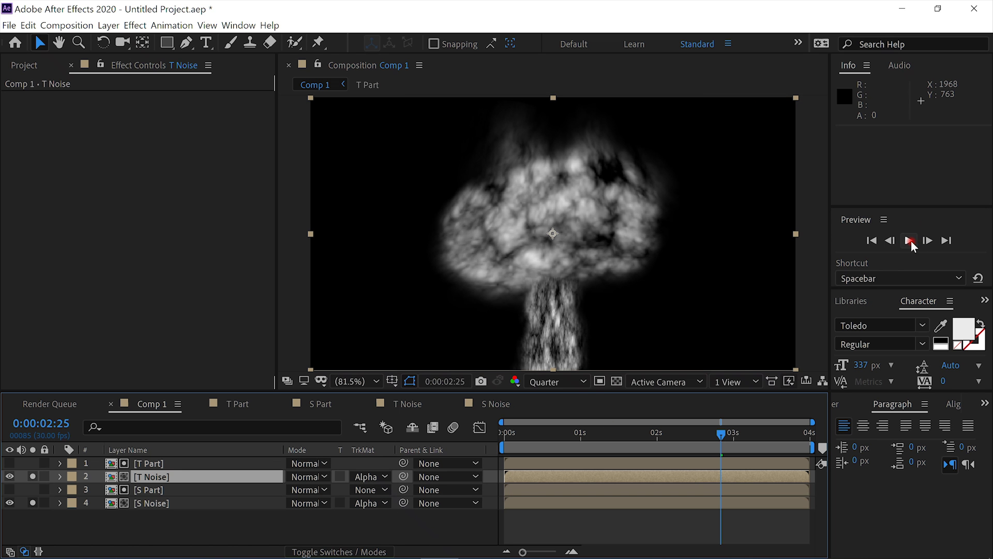
Preview the matted mushroom cloud in Comp 1 from the first frame
drag(648, 425, 431, 441)
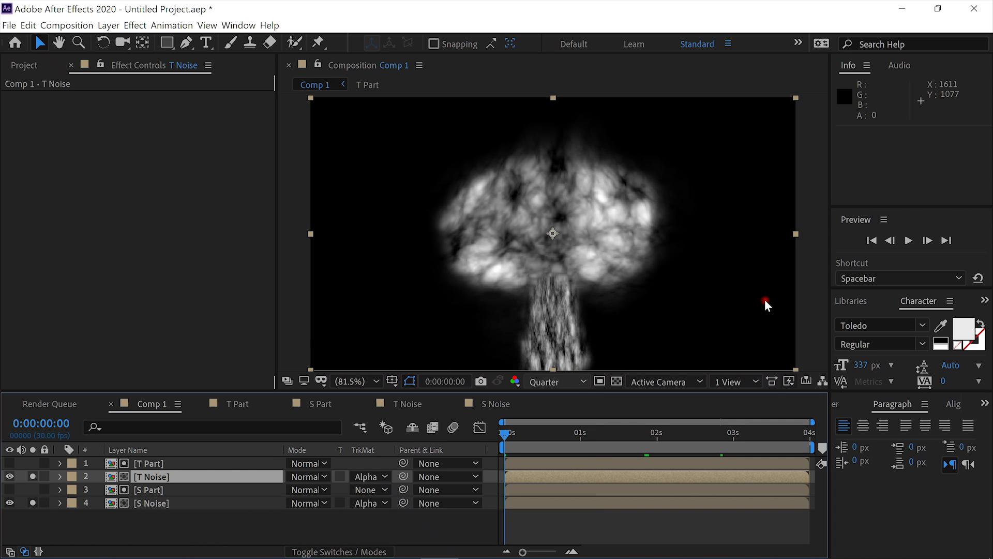
click(908, 240)
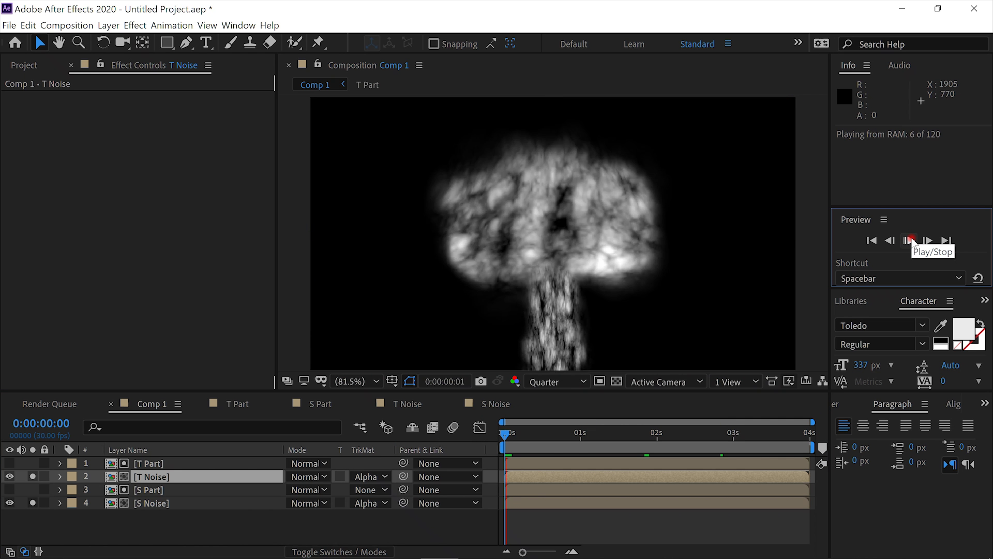
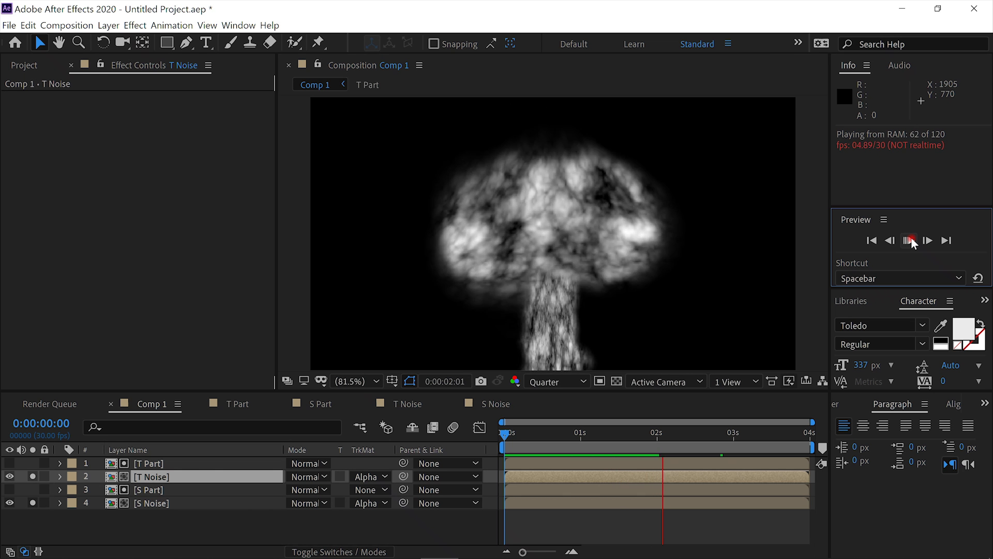
click(911, 241)
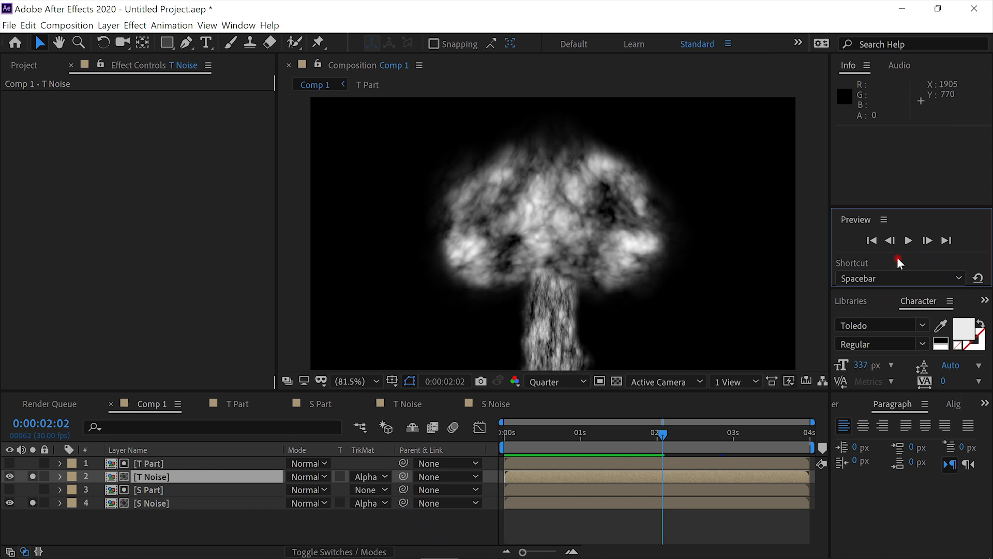
In the S Part composition, move the Bezier Warp's Left Bottom Tangent to about 666, 753 and Right Bottom Tangent to about 1223, 762
click(310, 403)
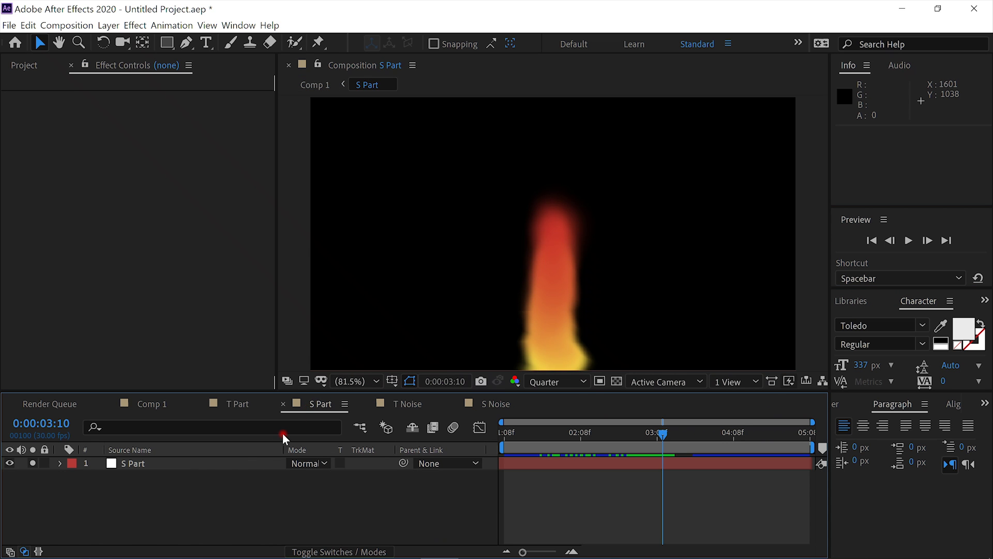
click(252, 458)
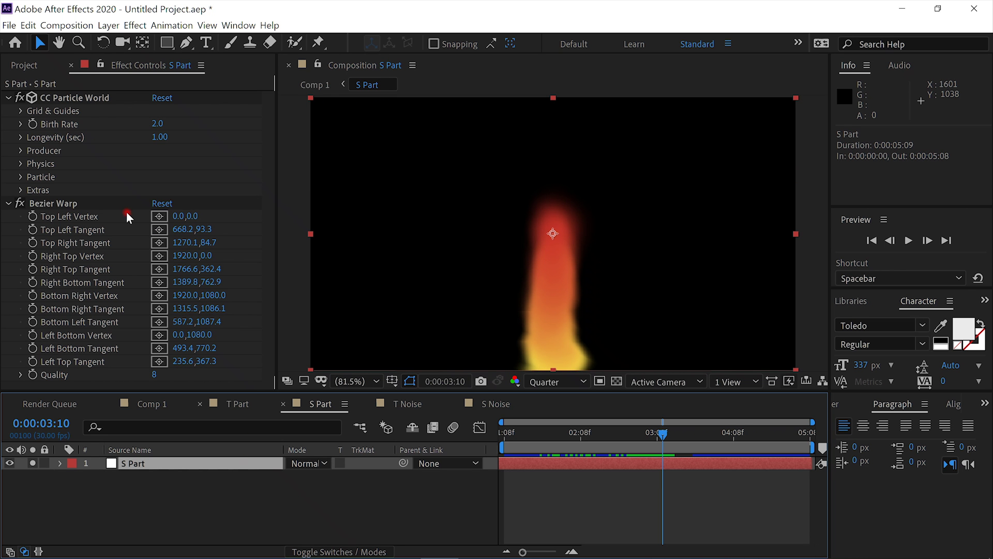
click(76, 201)
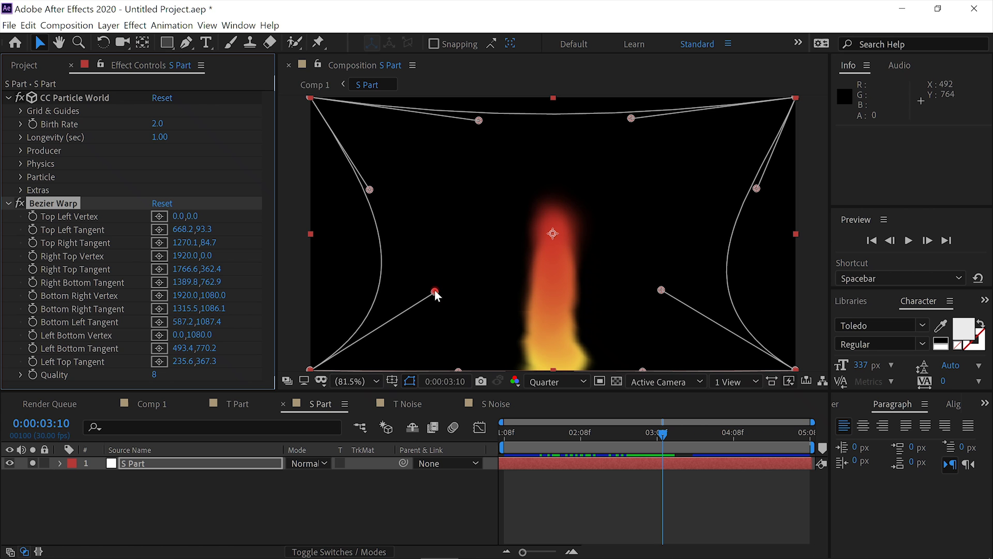
drag(434, 291, 479, 287)
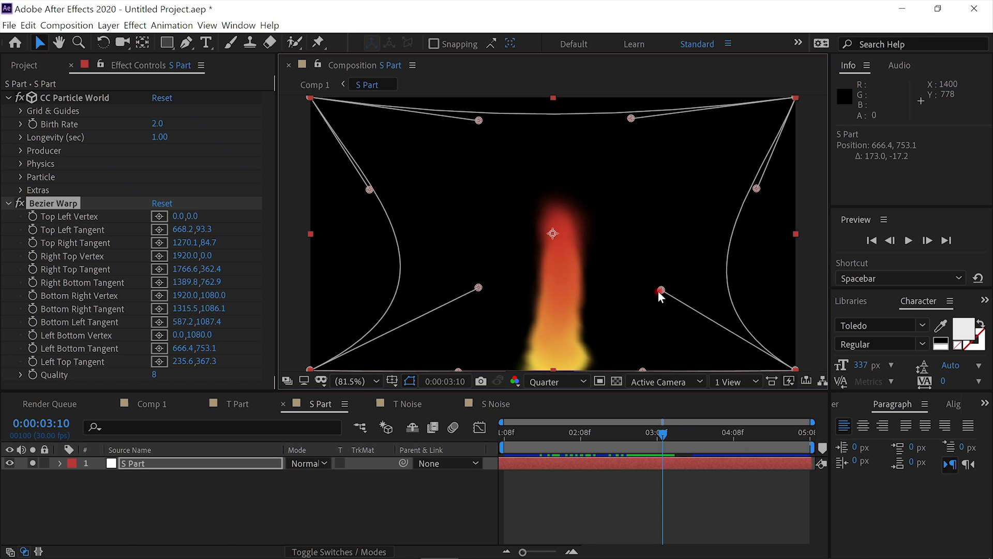
drag(661, 291, 619, 290)
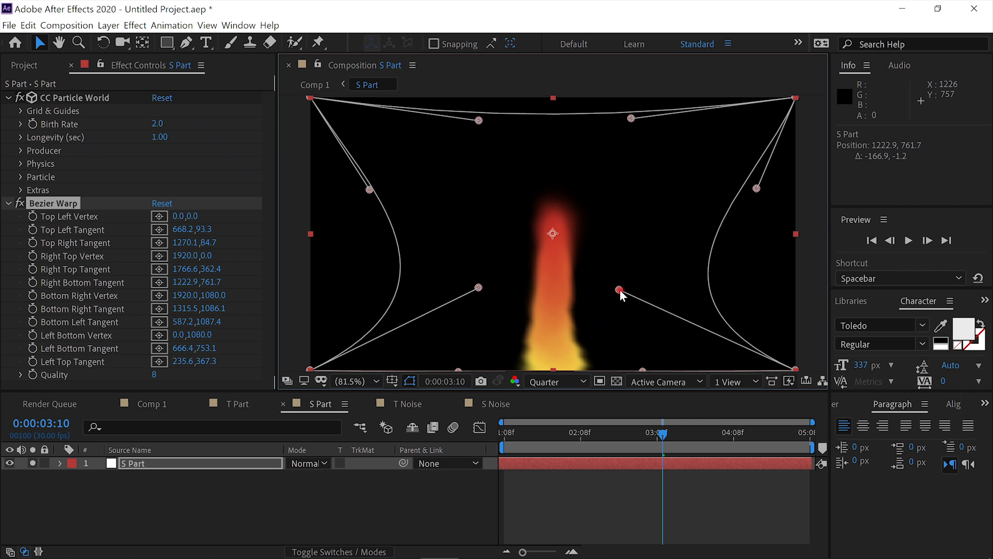
Preview the matted mushroom cloud in Comp 1 to check the warped stem
click(164, 406)
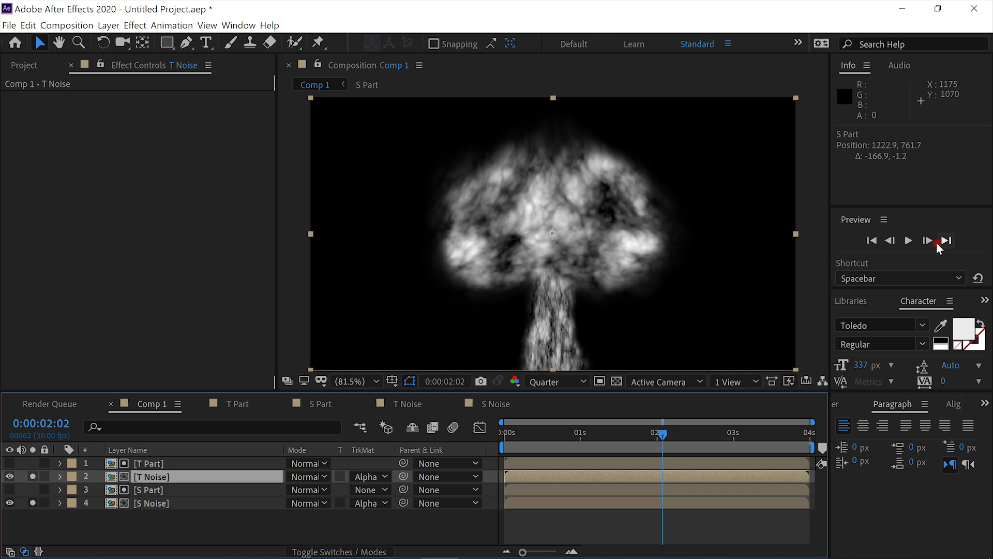
click(911, 241)
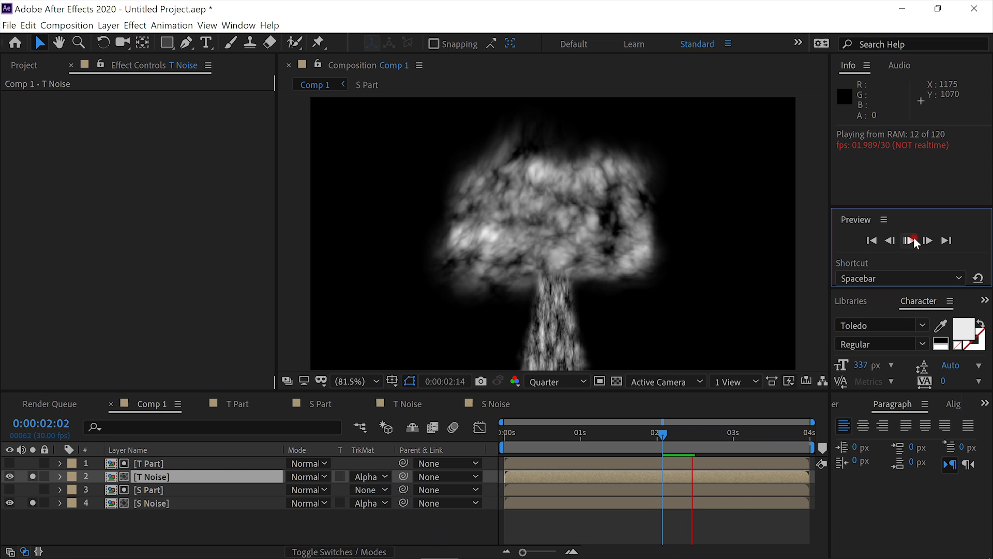
click(913, 238)
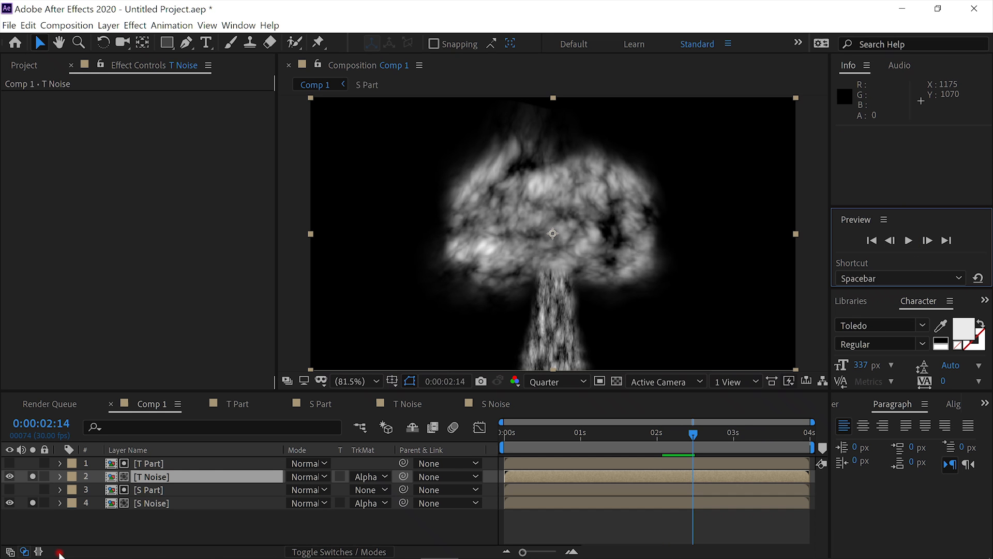
Pre-compose the T Part and T Noise layers as a new composition named "Top"
mouse_move(58, 556)
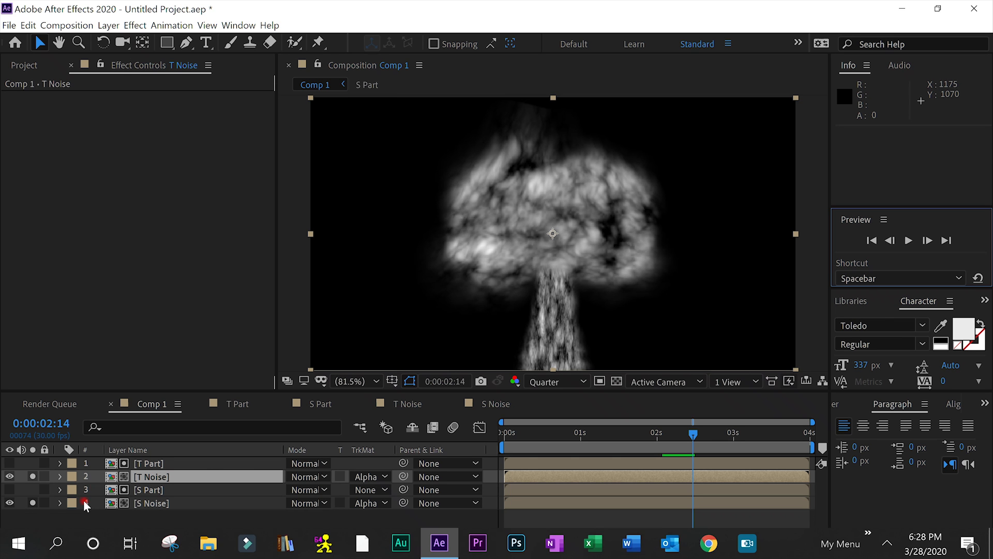
ctrl+click(181, 464)
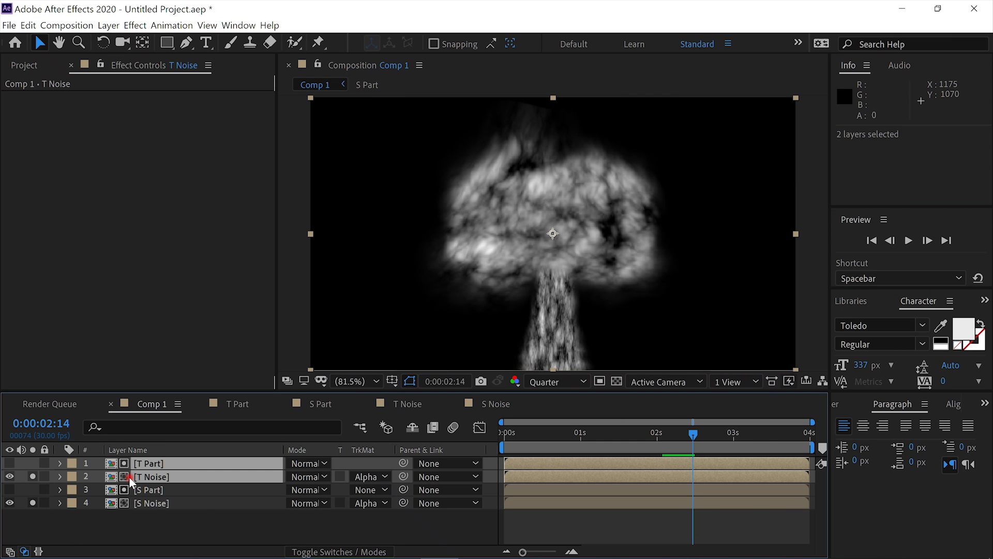
key(ctrl+shift+c)
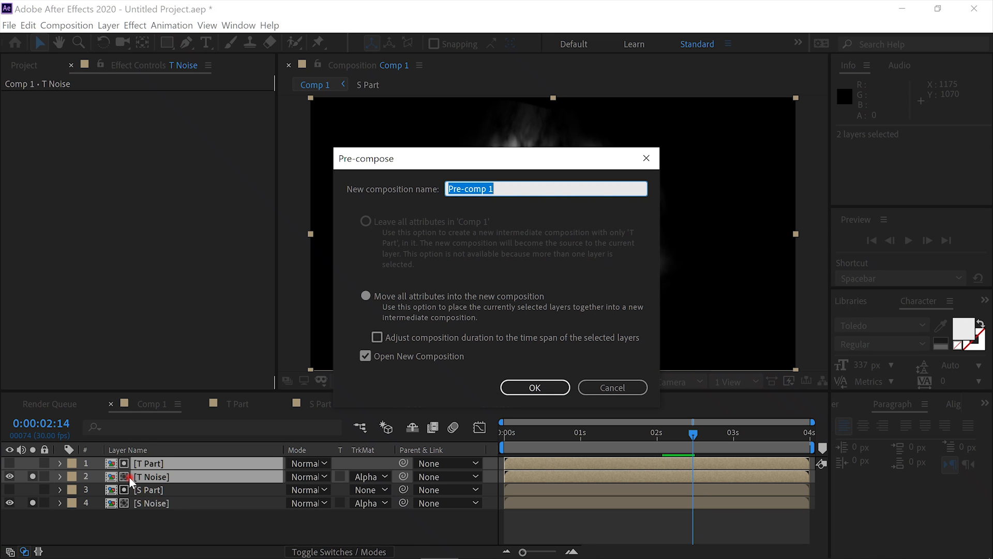
key(BackSpace)
text(Top)
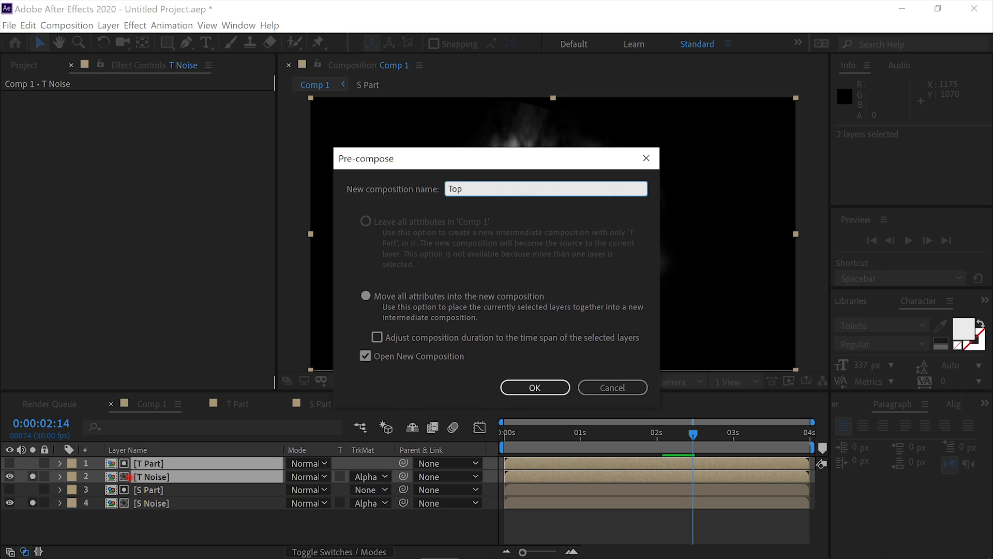
key(Return)
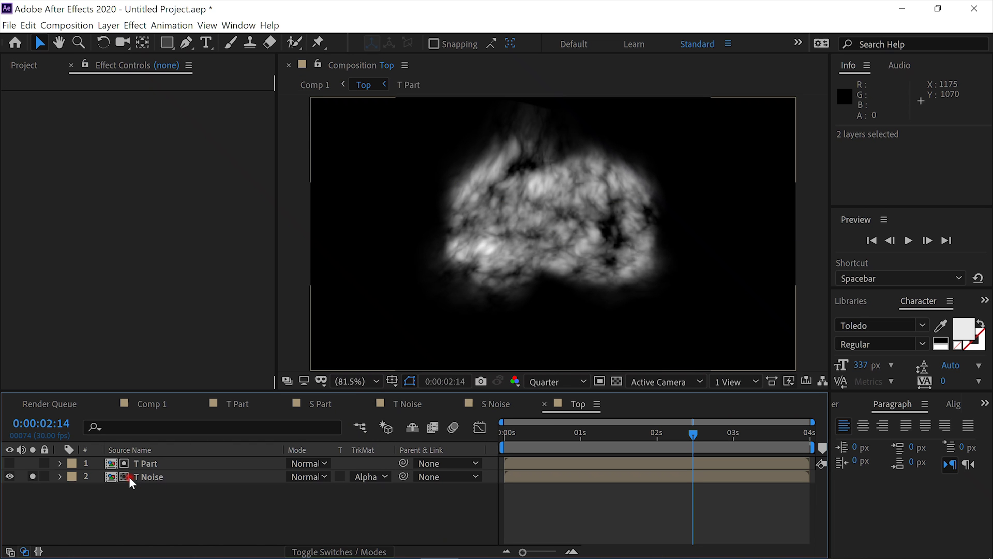
Back in Comp 1, pre-compose the S Part and S Noise layers as a new composition named "Stem"
click(157, 401)
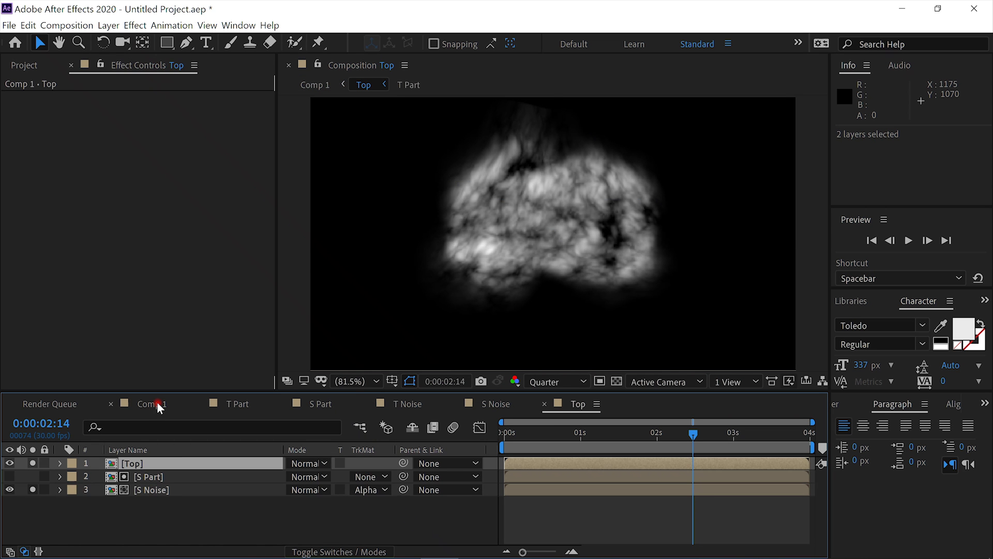
click(175, 476)
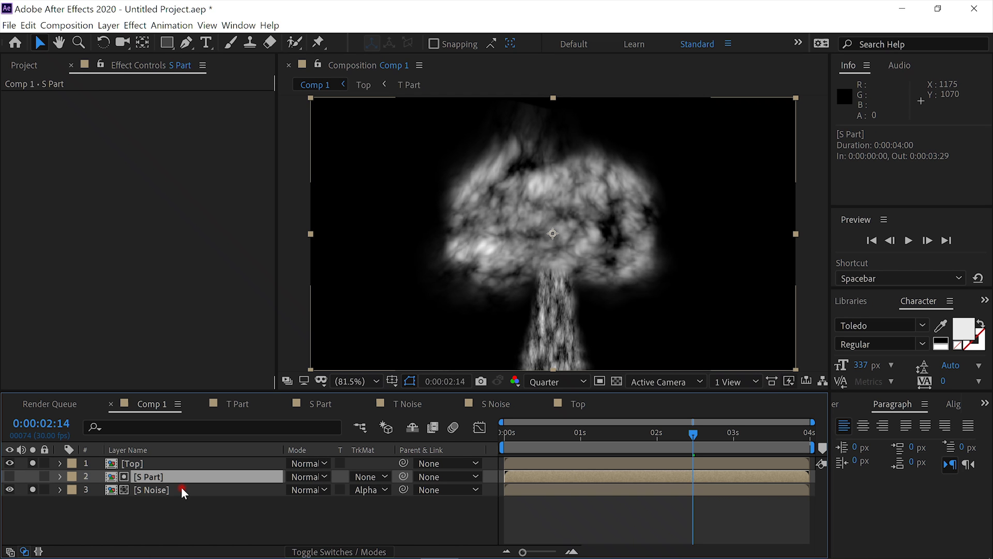
shift+click(181, 489)
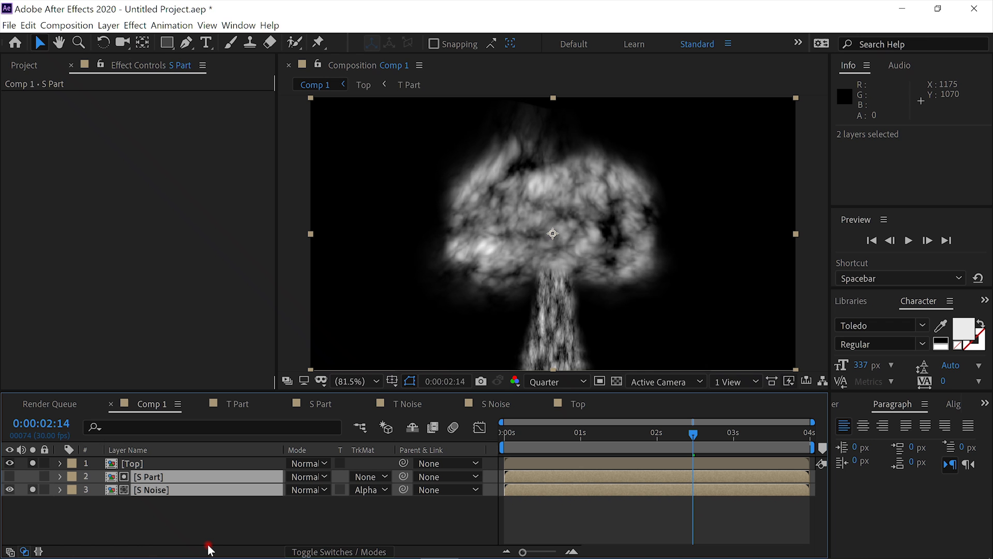
key(ctrl+shift+c)
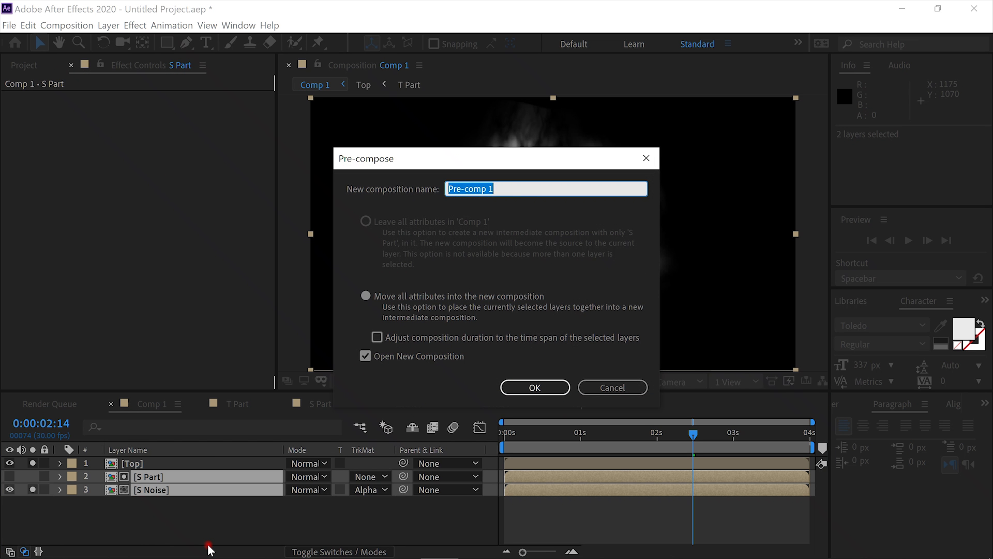
text(Stem)
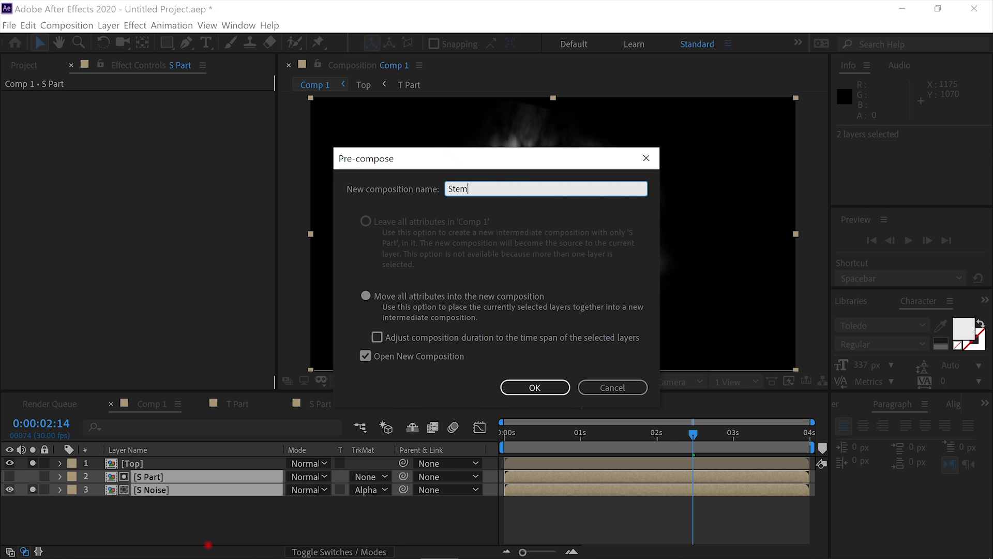
key(Return)
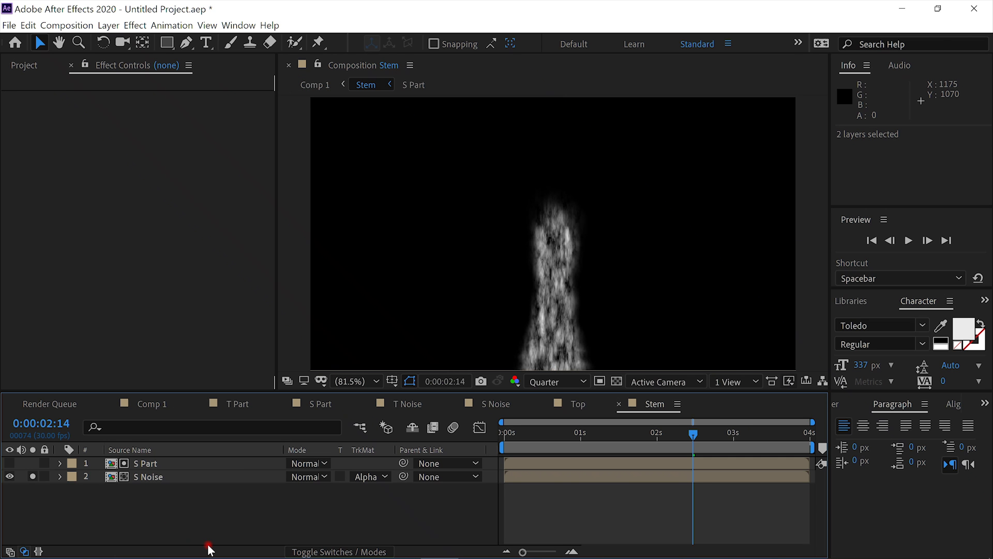
In Comp 1, duplicate the Top layer, rename the copy "bottom" and place it between Top and Stem
click(159, 404)
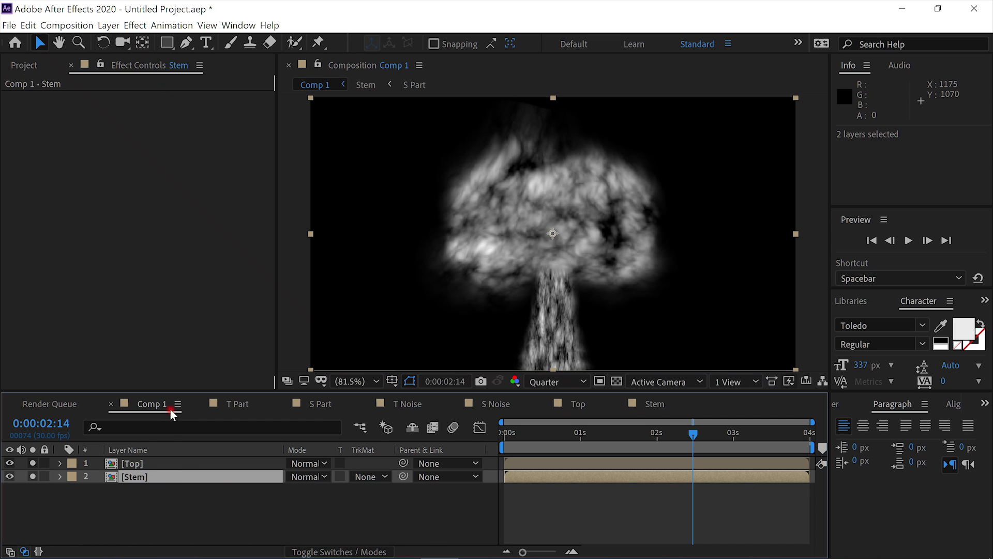
click(163, 463)
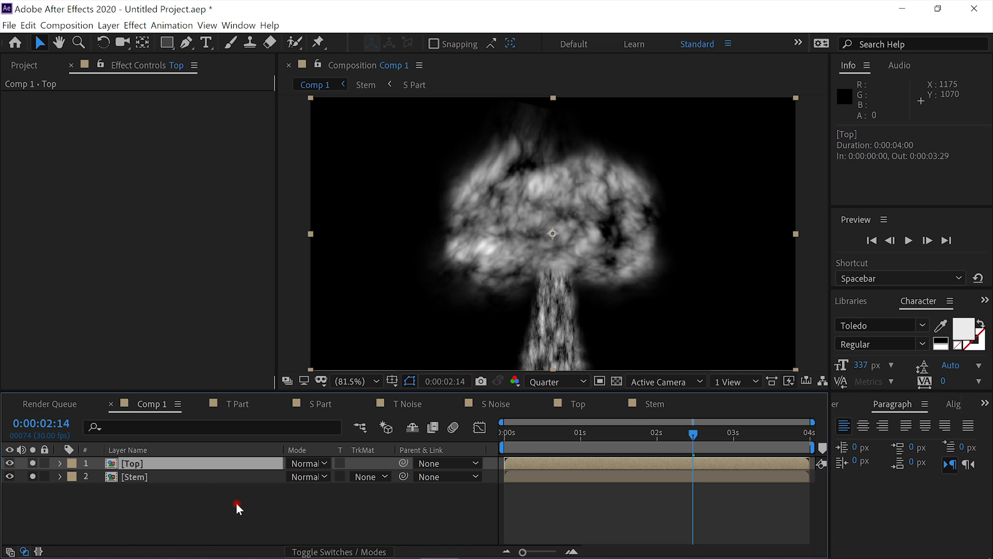
key(ctrl+d)
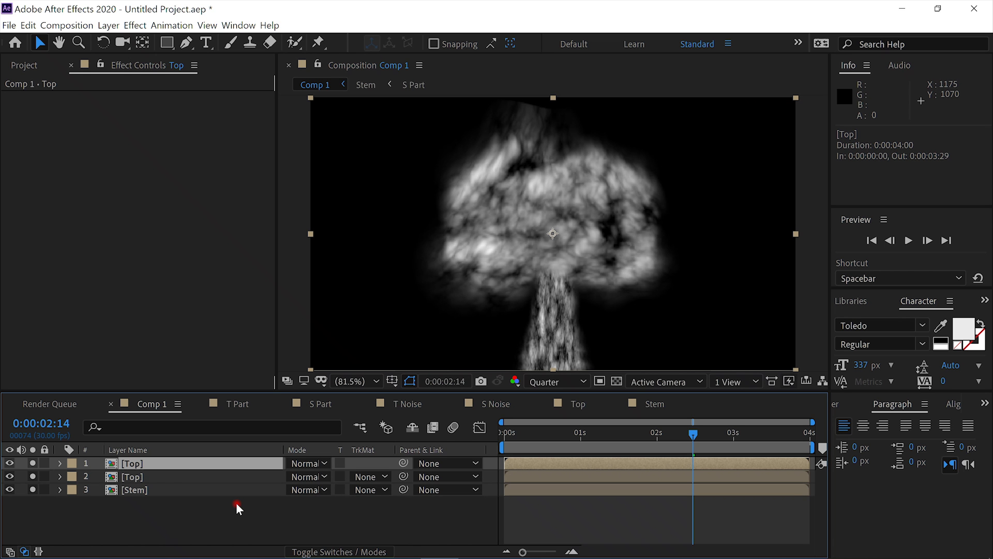
key(Return)
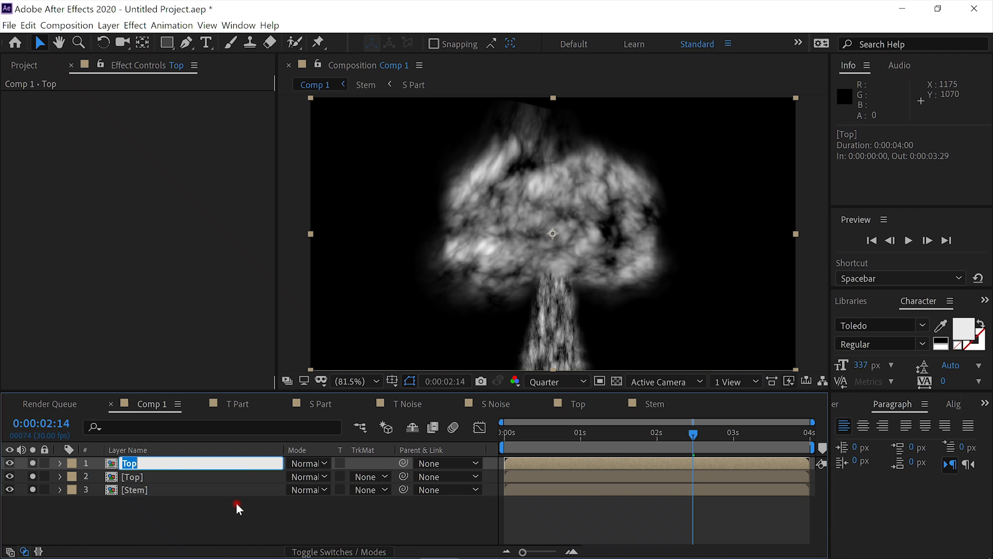
text(bottom)
key(Return)
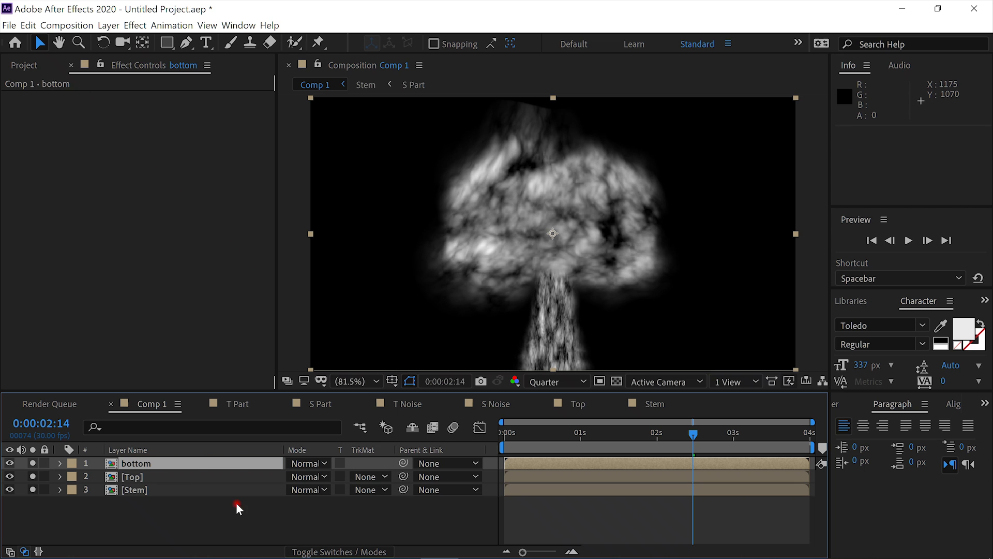
drag(167, 462, 166, 481)
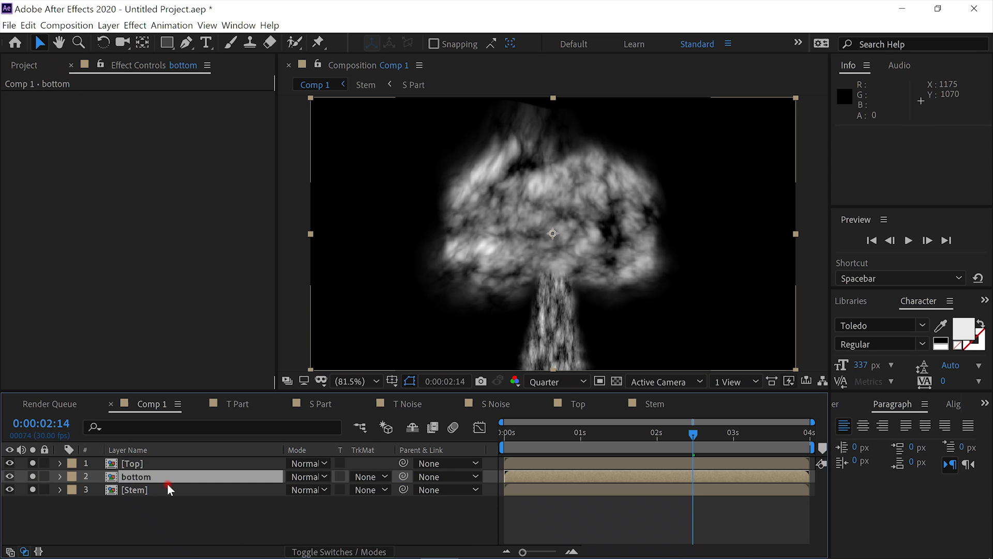
Turn off Solo on the Top and Stem layers in Comp 1 and on the noise layers inside the Stem and Top compositions
click(32, 463)
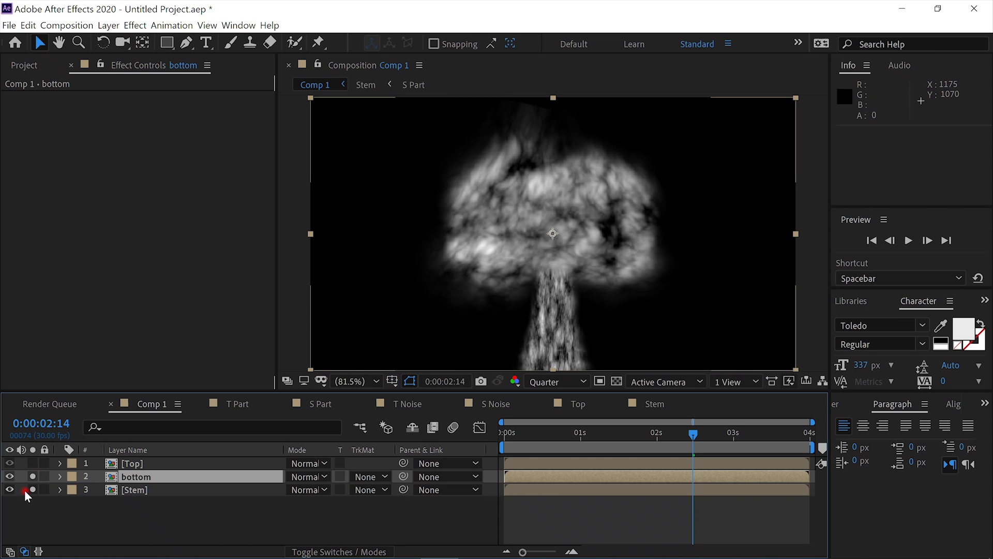
click(31, 489)
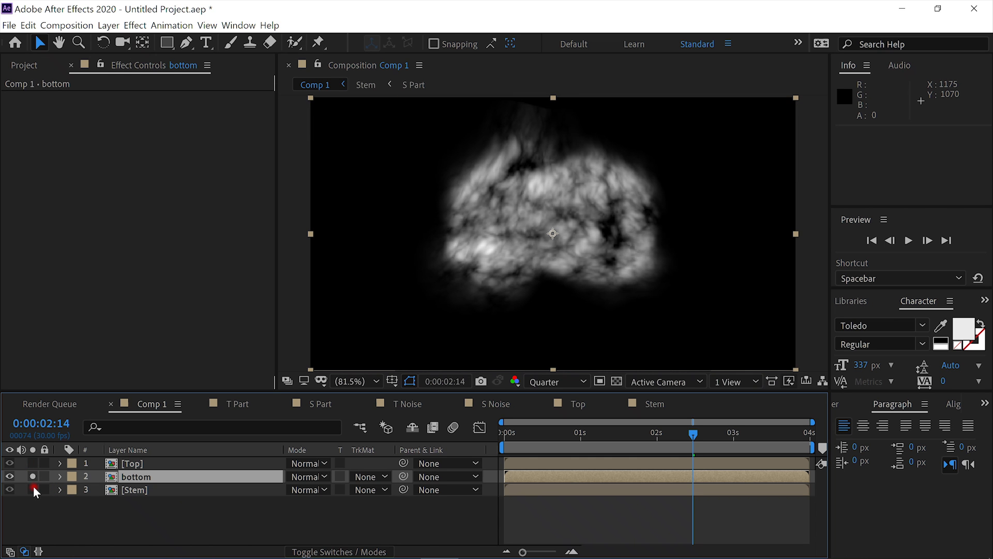
click(653, 402)
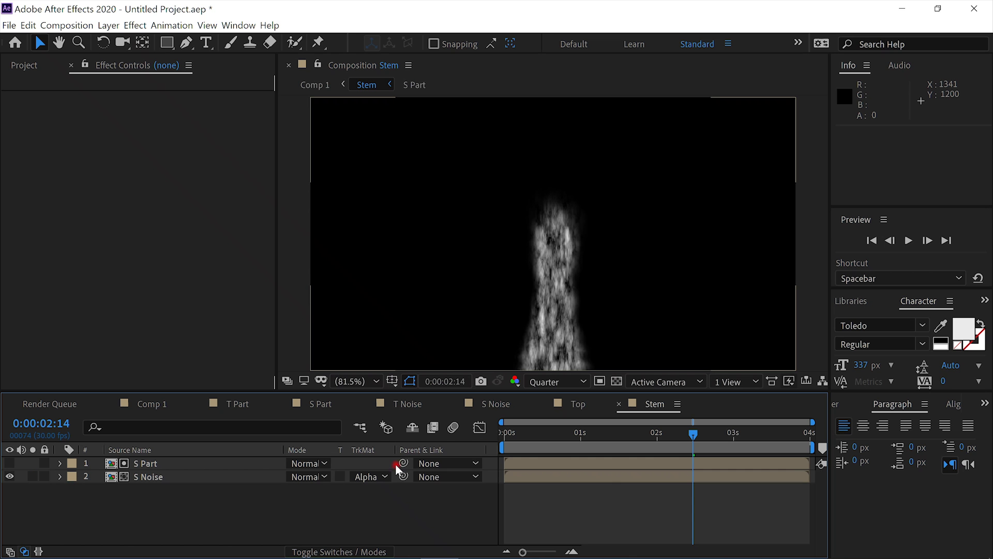
click(566, 409)
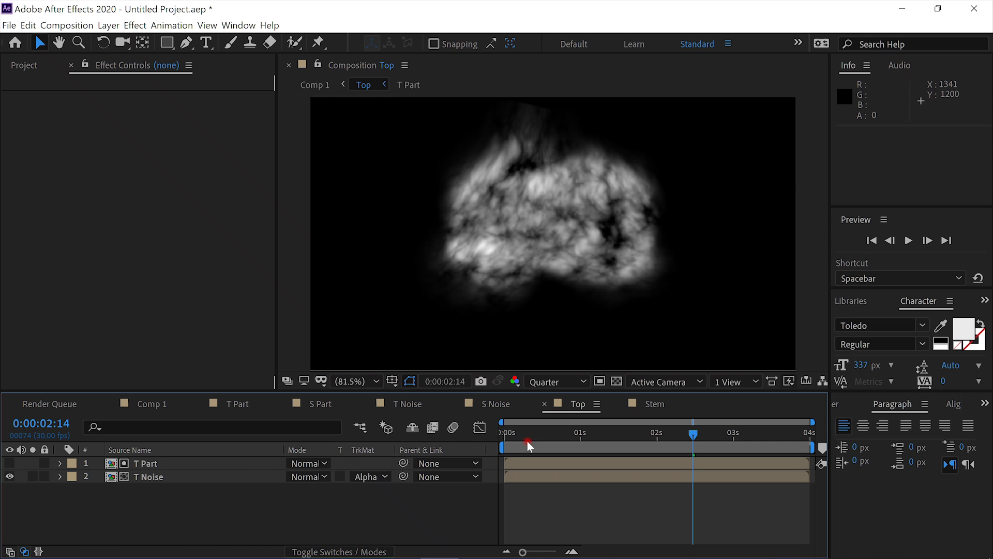
Turn off Solo on the layers inside the S Noise, T Noise, S Part and T Part compositions
click(498, 404)
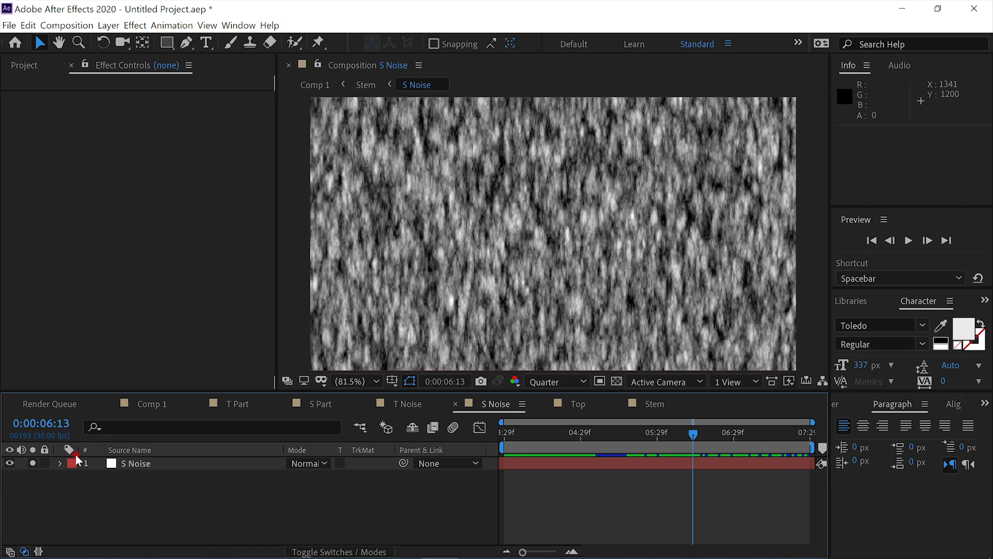
click(33, 464)
click(33, 461)
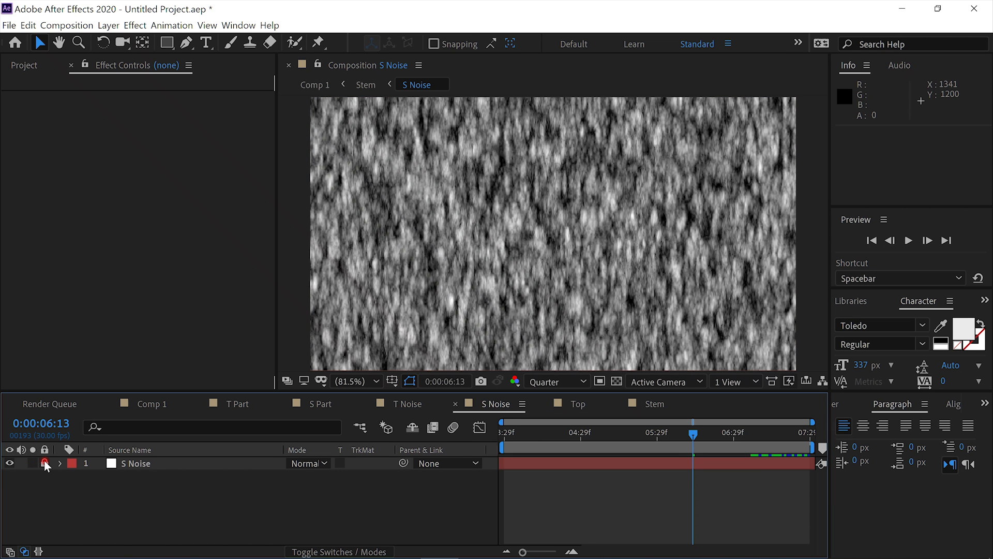
click(408, 403)
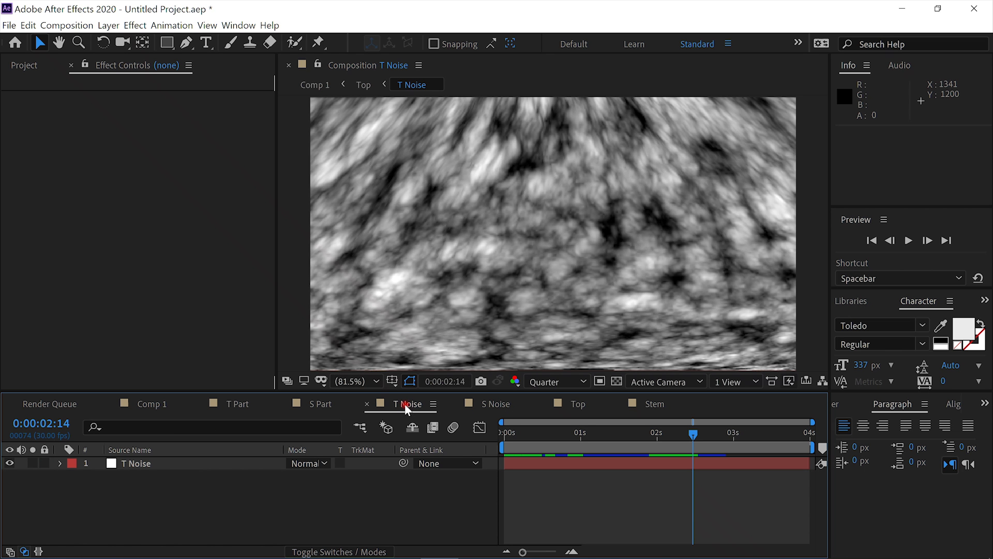
click(344, 403)
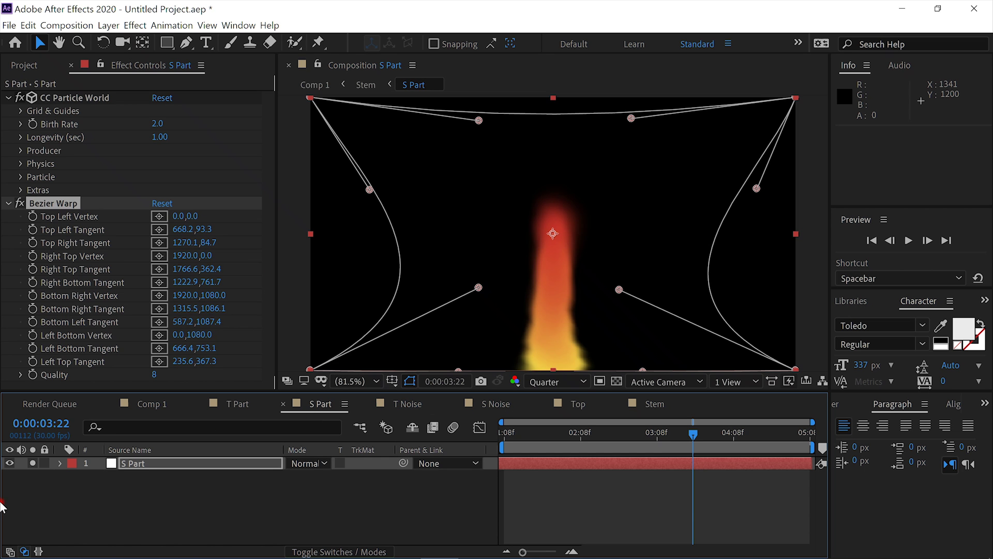
click(32, 468)
click(36, 462)
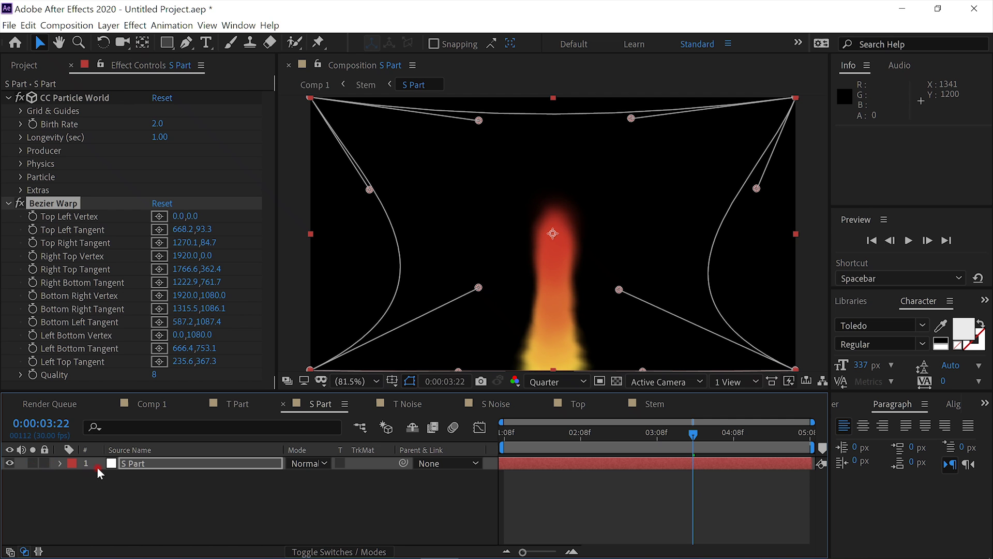
click(221, 409)
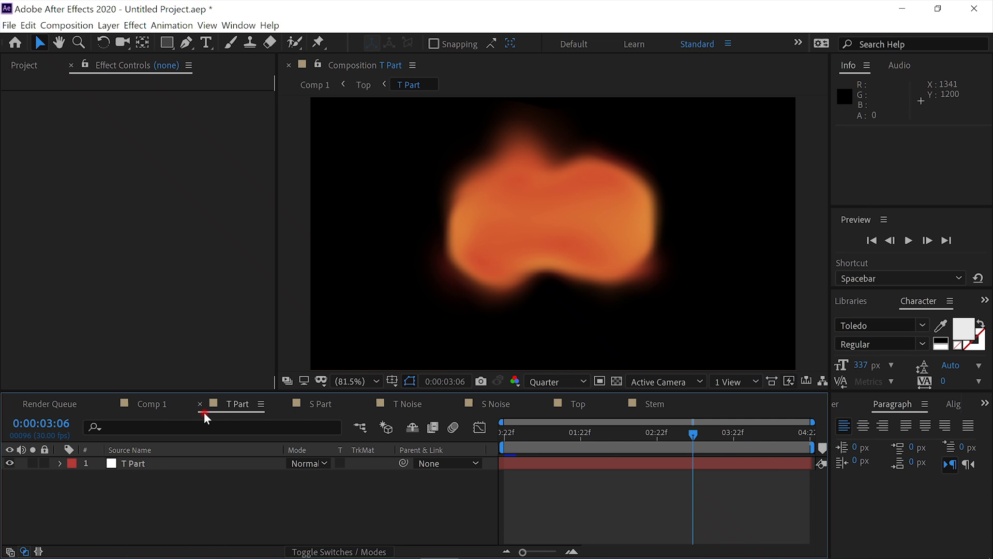
Return to Comp 1 and apply the Bezier Warp effect to the bottom layer
click(164, 405)
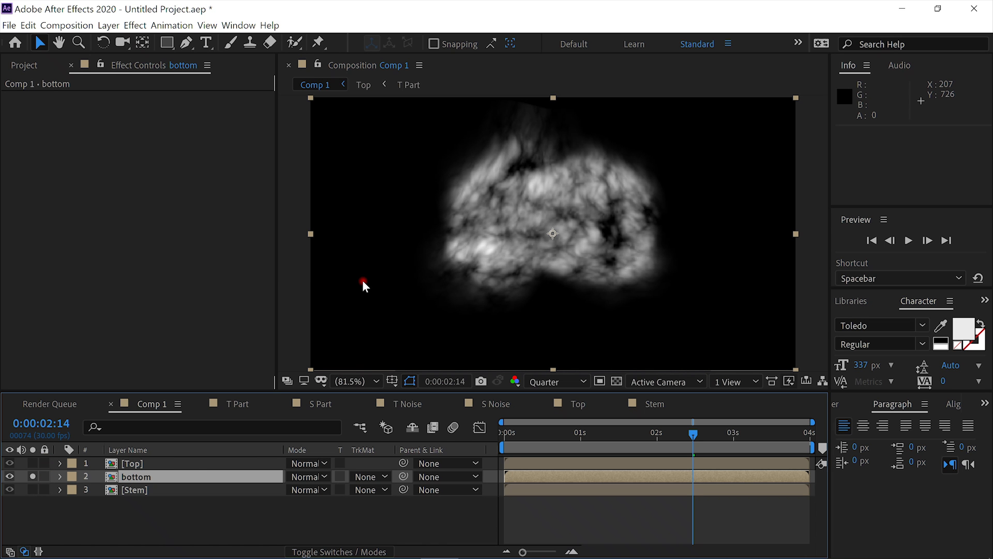
key(ctrl+space)
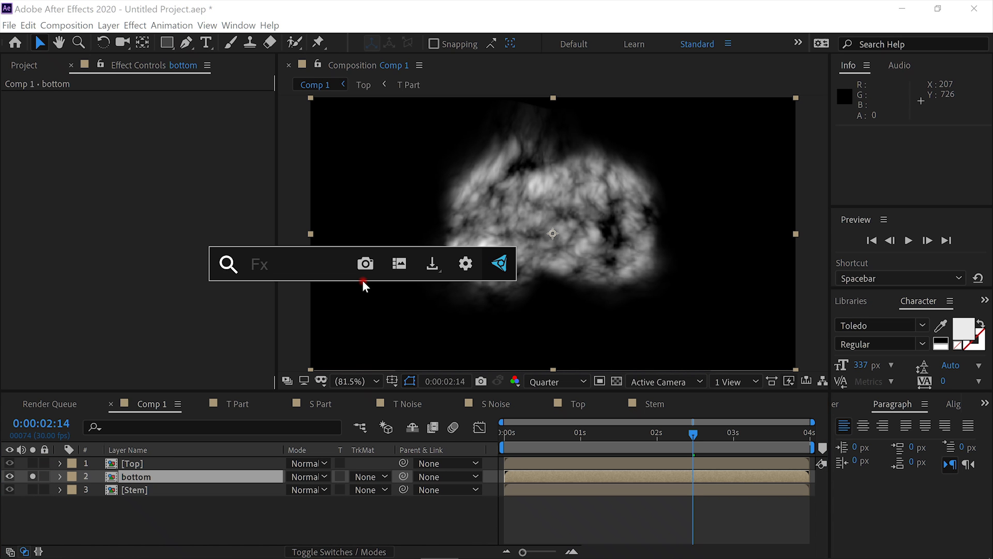
text(be)
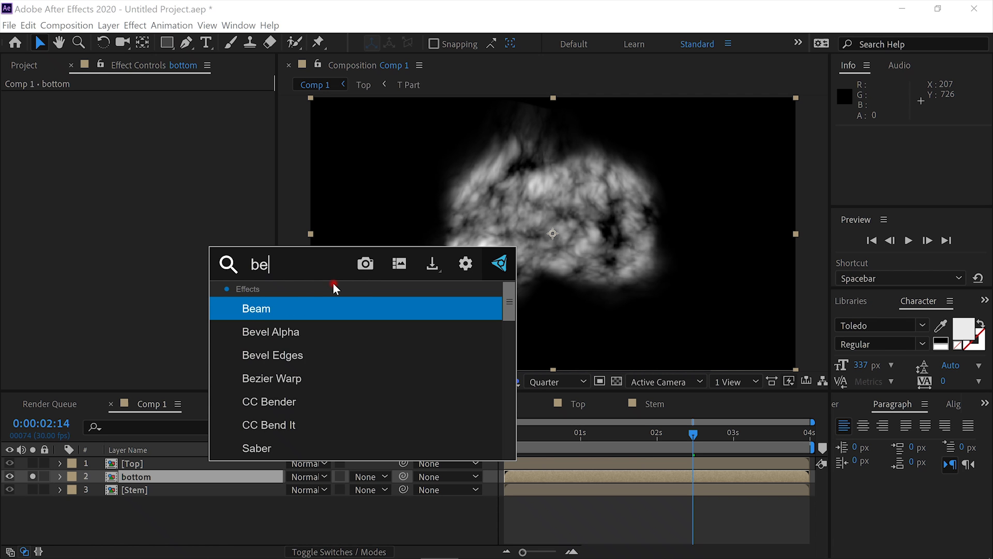
click(310, 378)
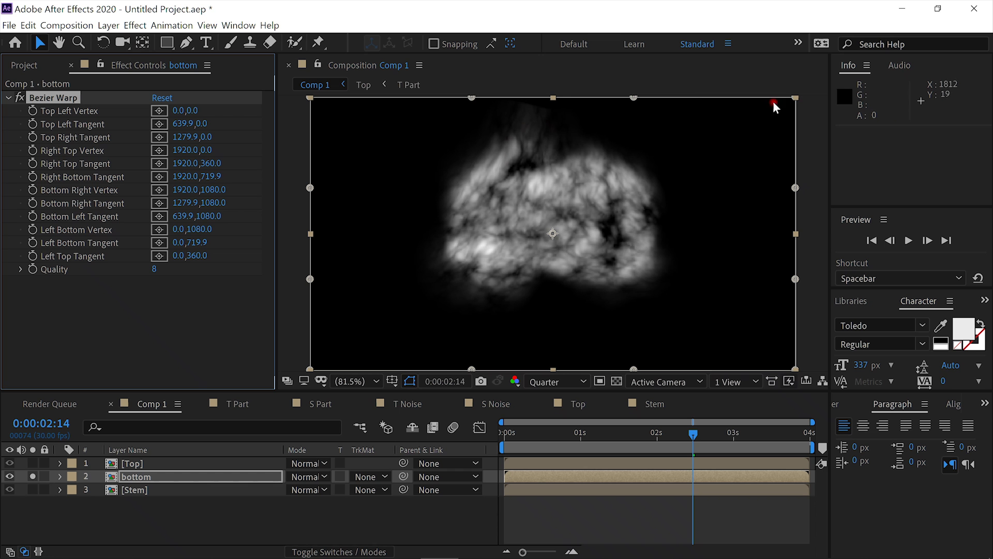
Pull the bottom layer's Bezier Warp Top Left and Top Right Tangents to about x 958, Left Top to -209, 355 and Right Top to 1573, 267
drag(471, 97, 551, 101)
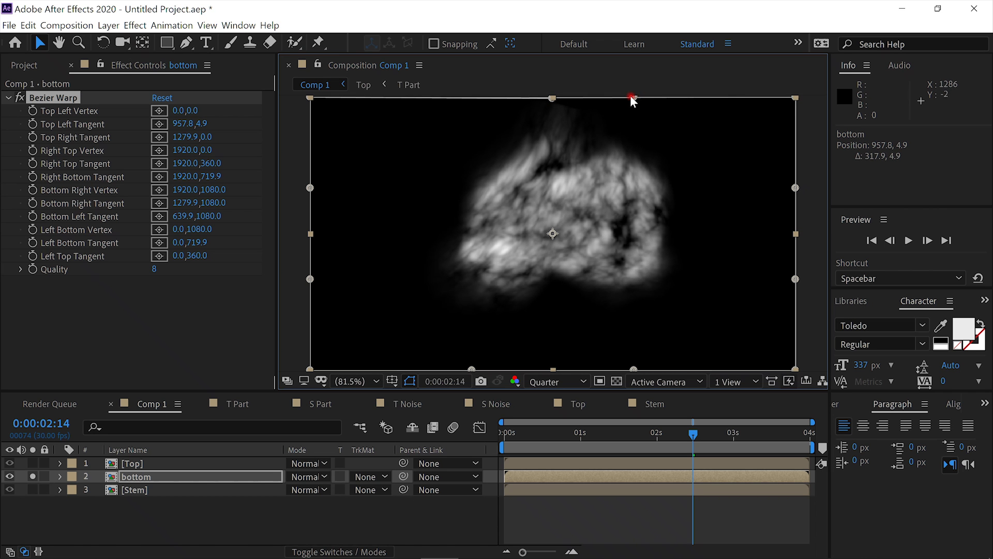
drag(633, 98, 555, 97)
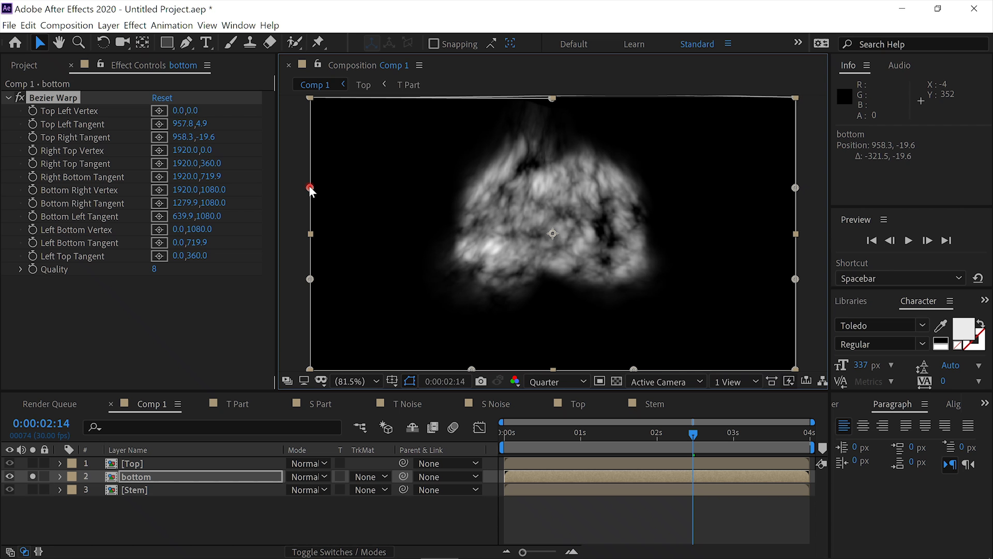
drag(310, 188, 257, 188)
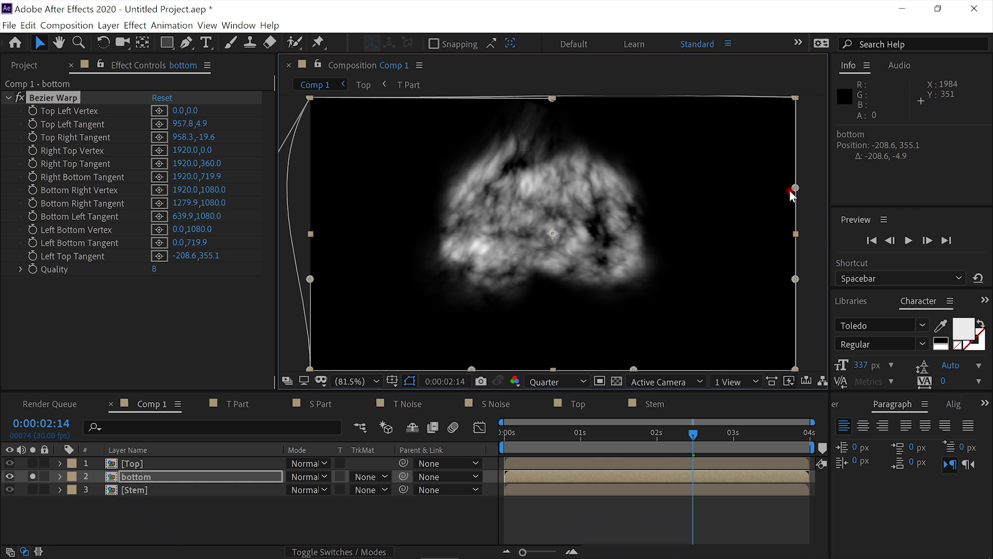
drag(799, 188, 705, 213)
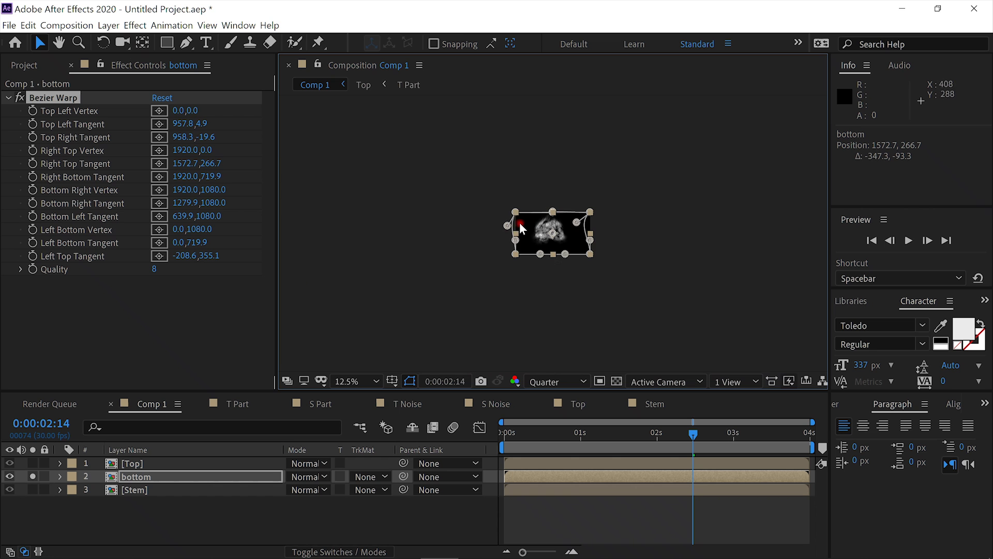
Move the bottom layer's Left Top Tangent inward to about 243, 323, and flare Left Bottom to -178, 780 and Right Bottom to 2044, 766
scroll(571, 258, up, 4)
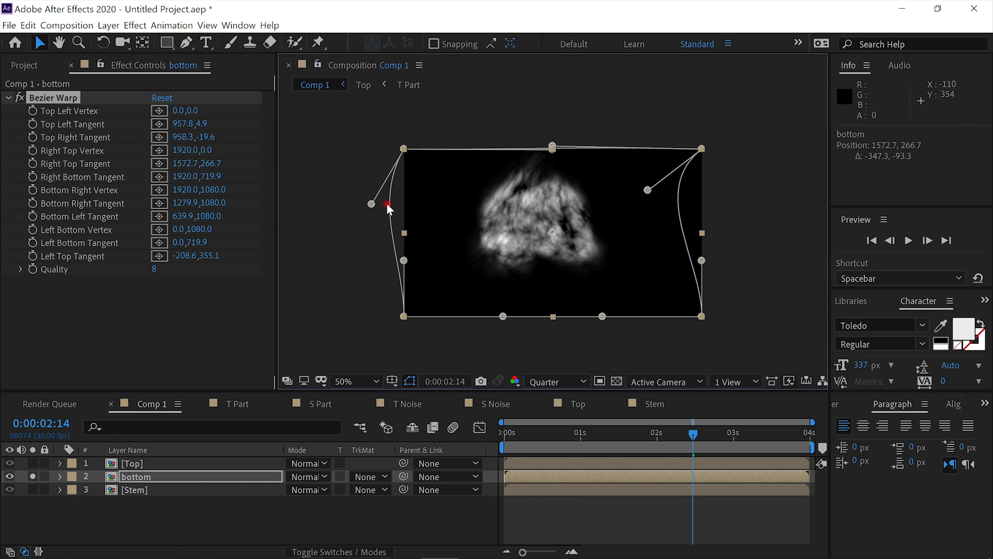
drag(374, 204, 443, 201)
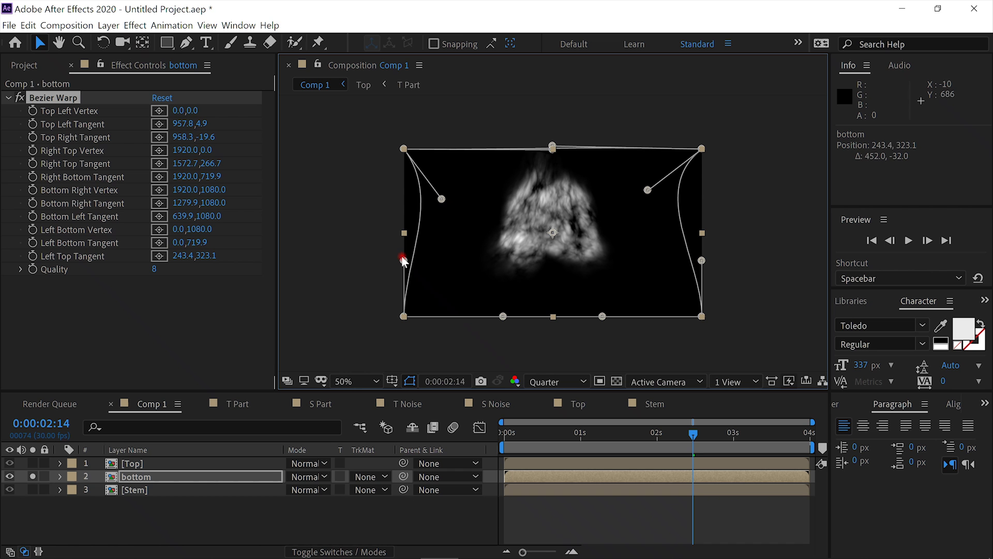
drag(403, 260, 376, 269)
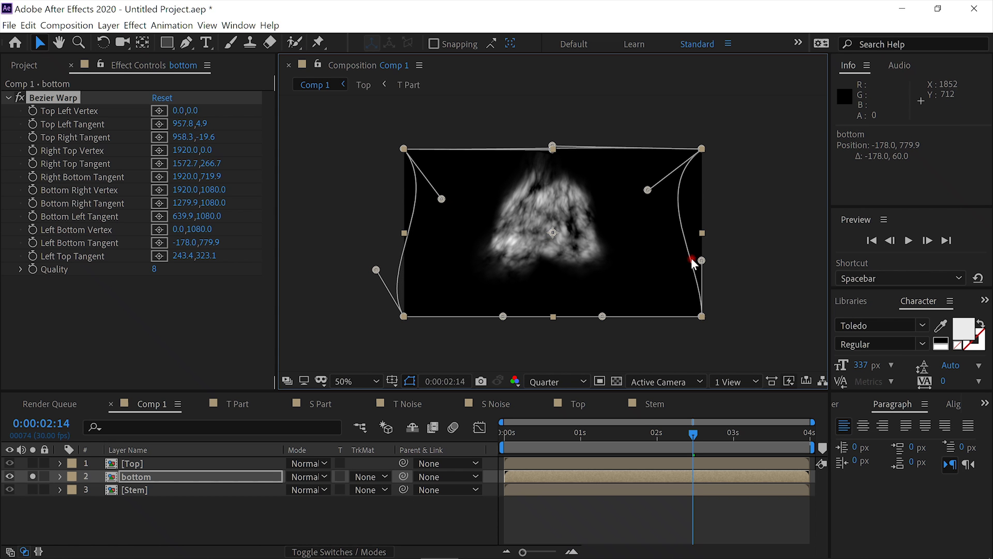
drag(701, 260, 720, 267)
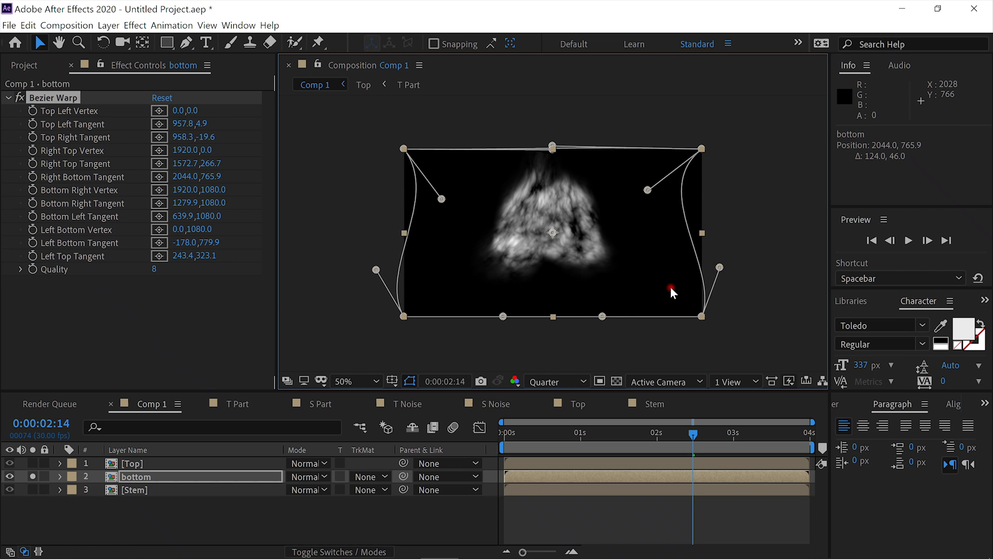
Arch the lower edge of the bottom layer's warp by raising the Bottom Left Tangent to about 670, 796 and Bottom Right to 1264, 784
drag(506, 317, 508, 275)
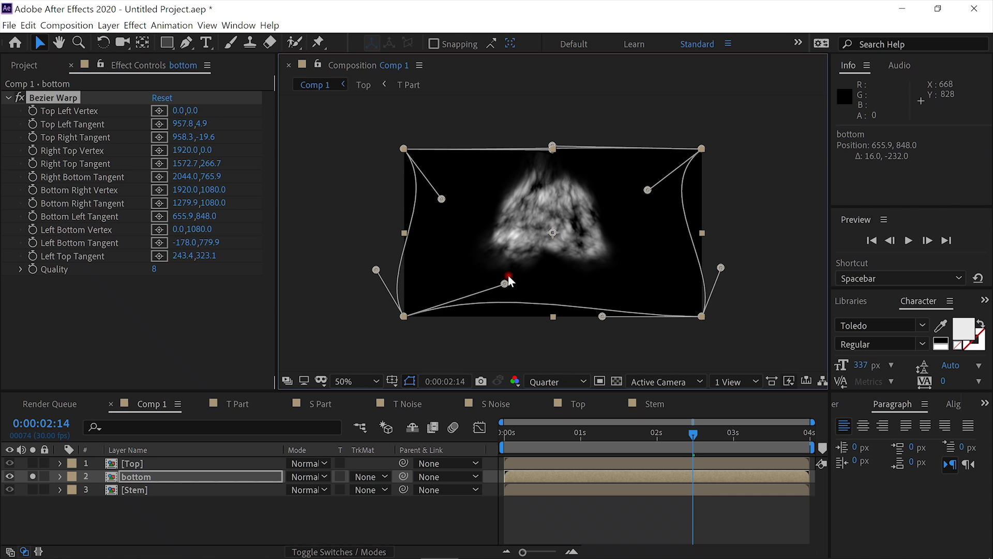
drag(603, 317, 603, 279)
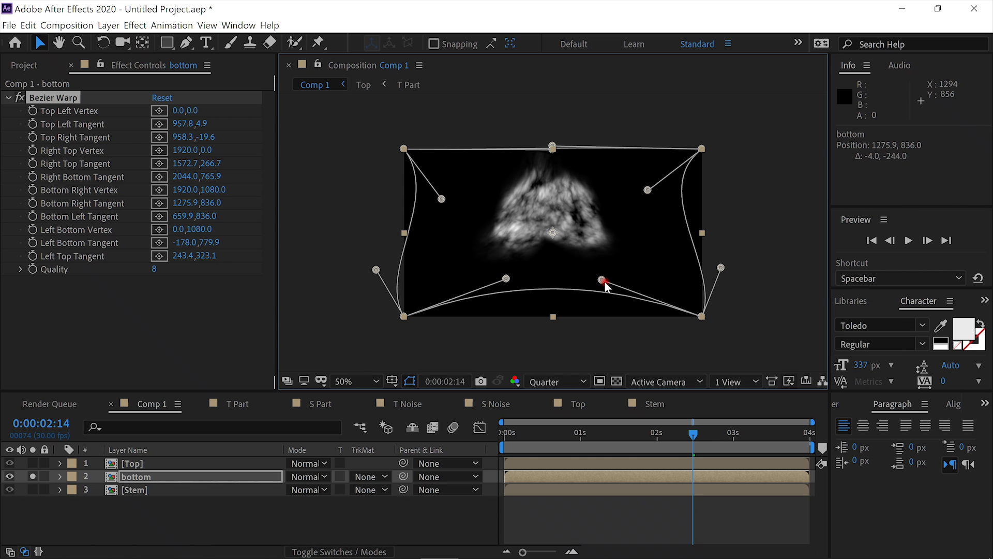
drag(505, 277, 507, 272)
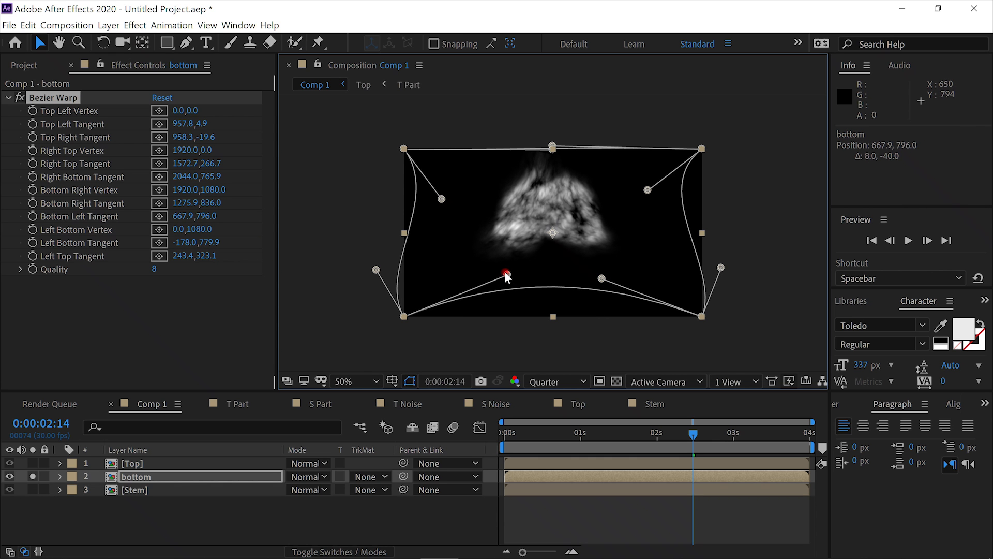
drag(605, 280, 603, 272)
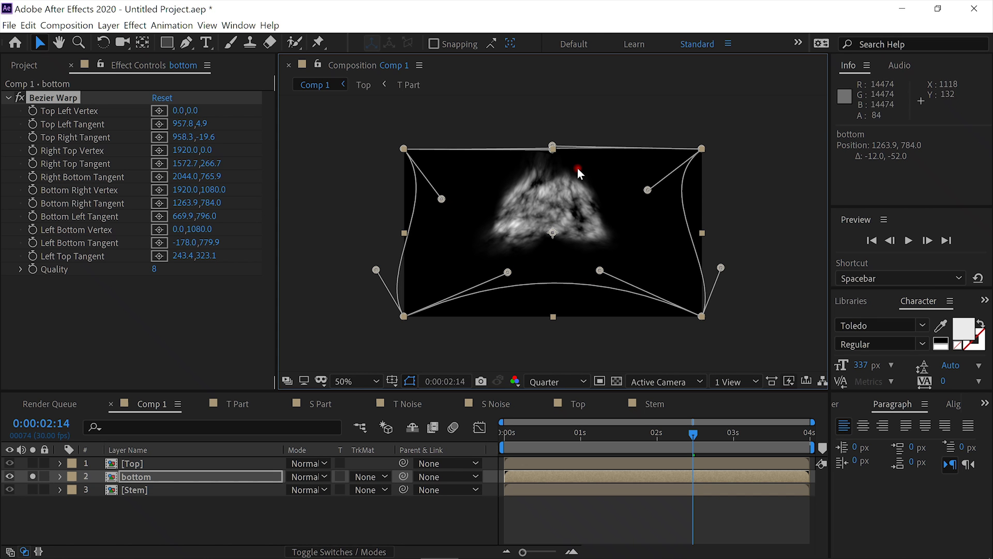
Refine the bottom layer's warp by crossing the top tangents, pulling the upper side tangents inward and flaring the lower side tangents to about x -336 and 2200
drag(554, 147, 530, 143)
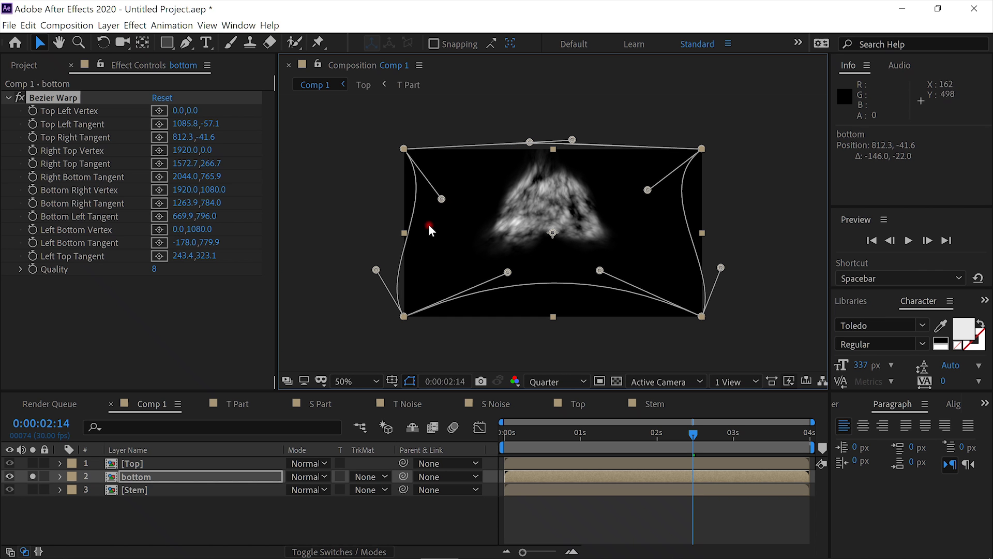
mouse_move(435, 197)
mouse_down()
mouse_move(421, 204)
mouse_move(449, 197)
mouse_up()
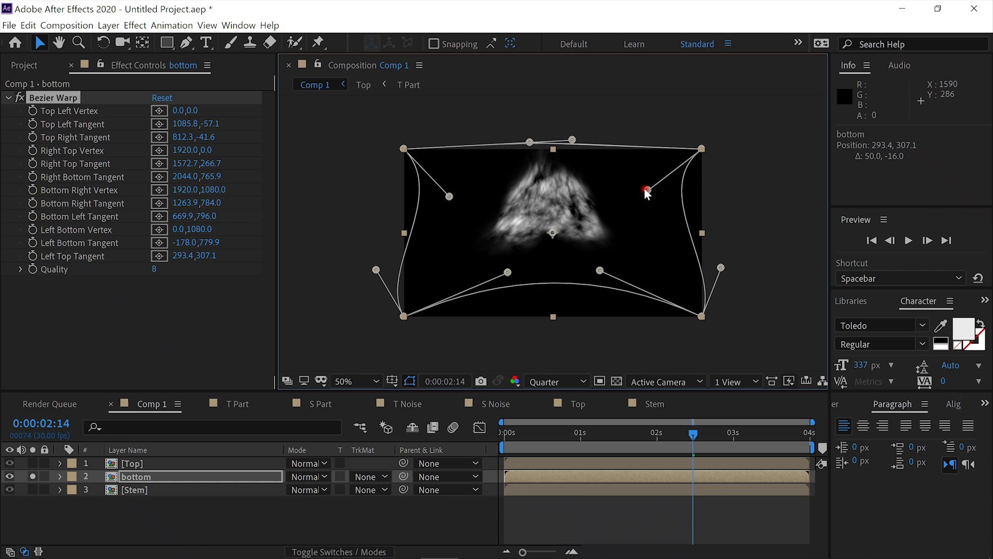
drag(646, 192, 639, 192)
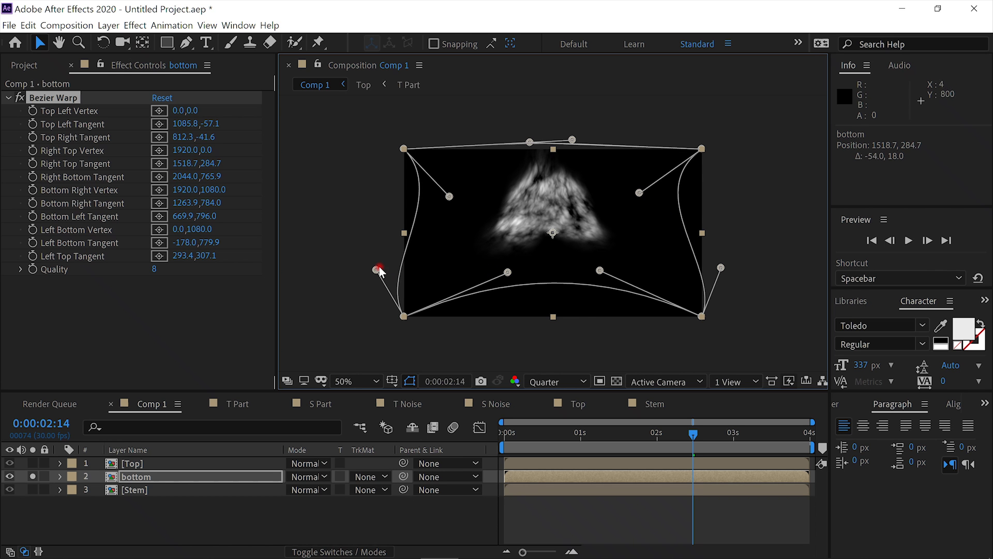
drag(379, 271, 352, 270)
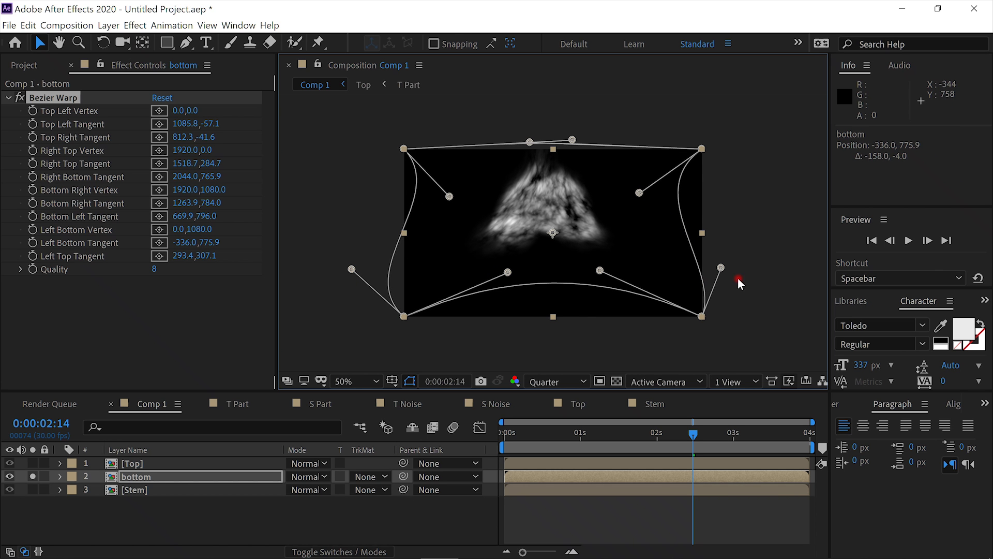
drag(725, 267, 744, 268)
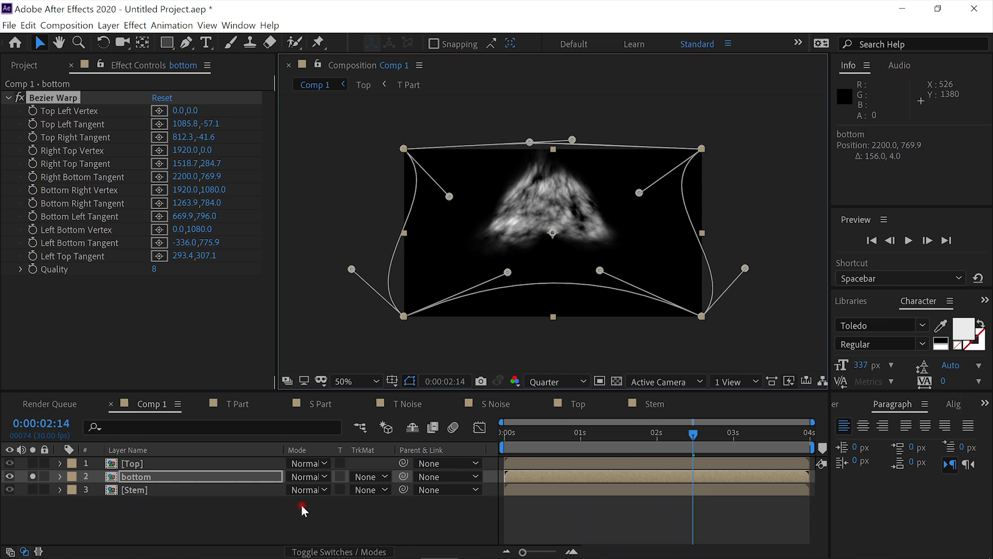
Unlink the bottom layer's Scale proportions, set Scale to 100, 30% and set Position to 960, 1082
key(s)
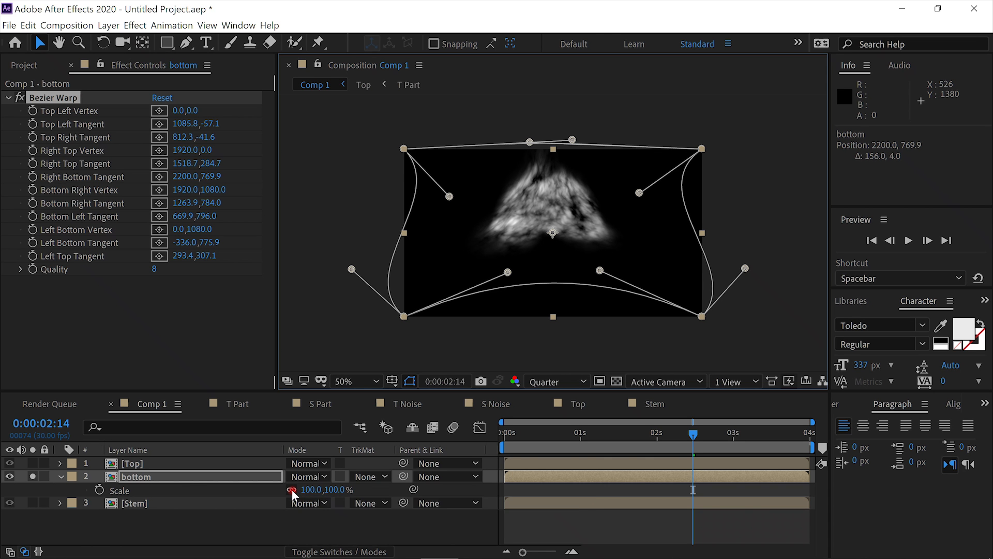
click(291, 489)
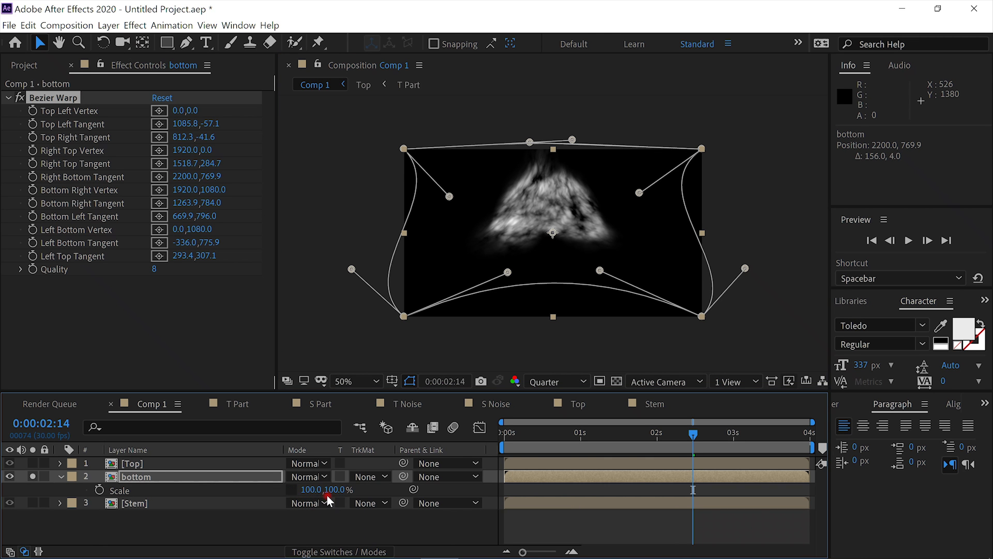
drag(329, 490, 258, 475)
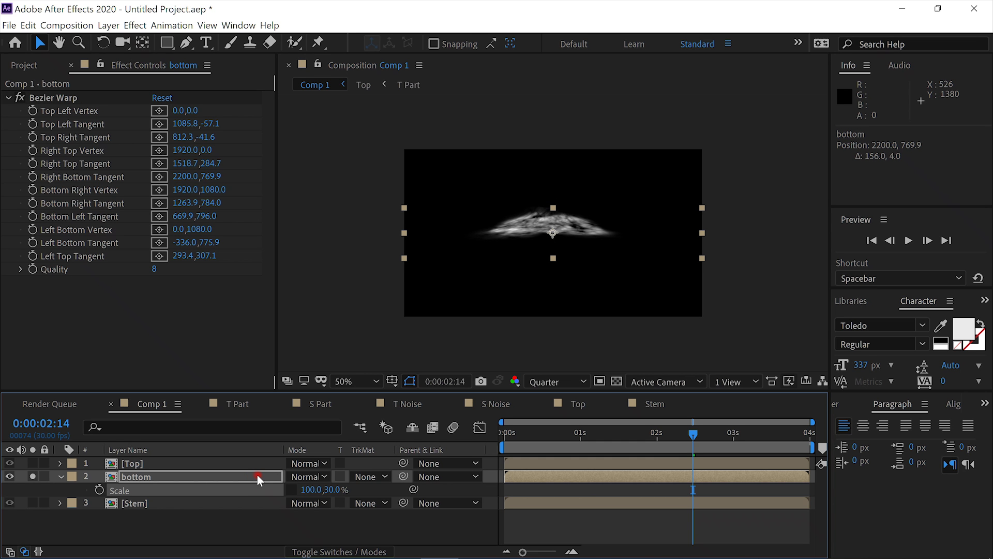
key(p)
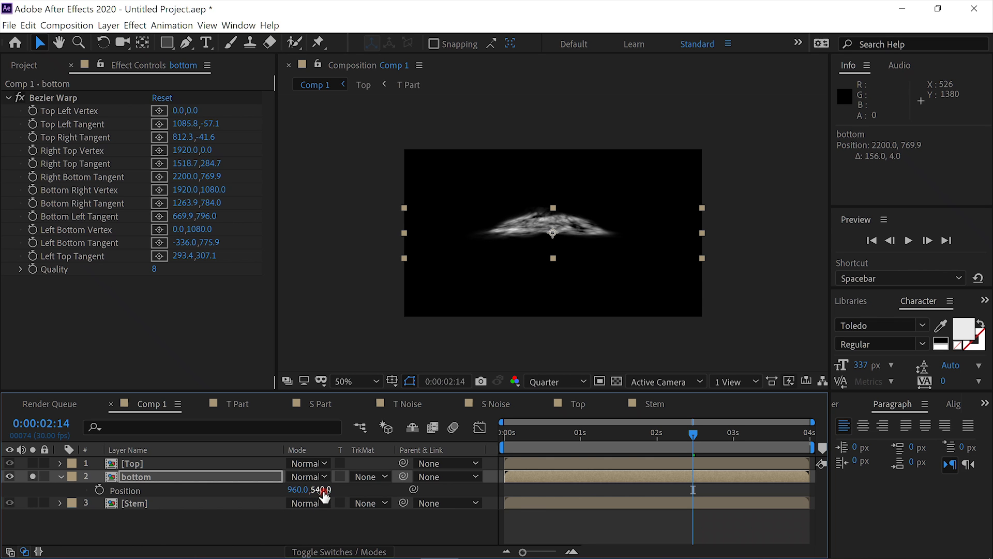
drag(324, 489, 691, 543)
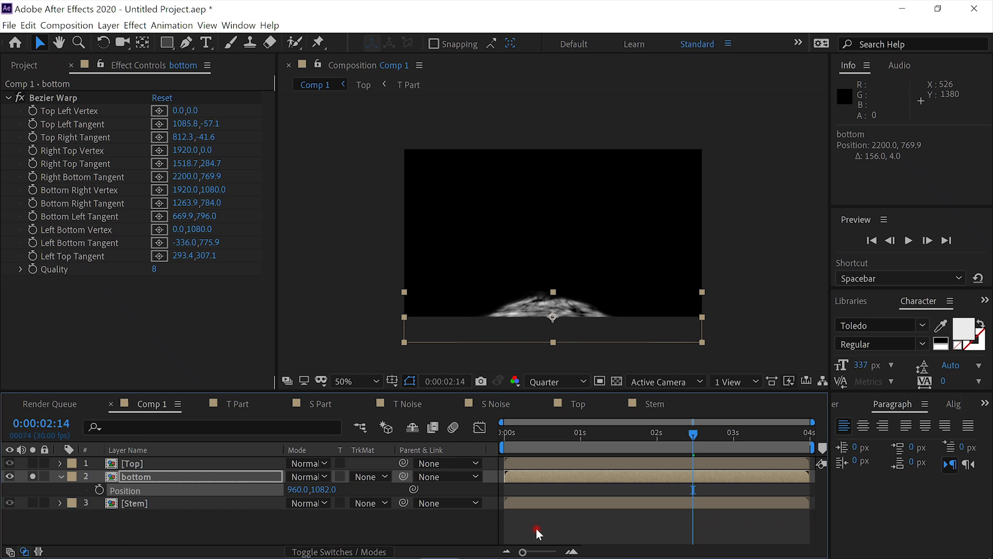
Time-reverse the bottom layer in Comp 1
click(168, 476)
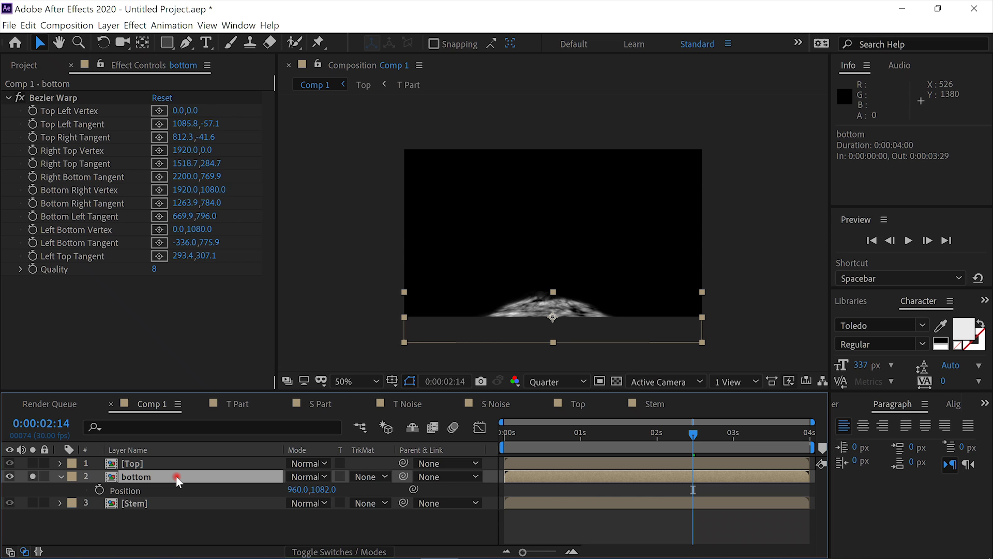
right_click(176, 476)
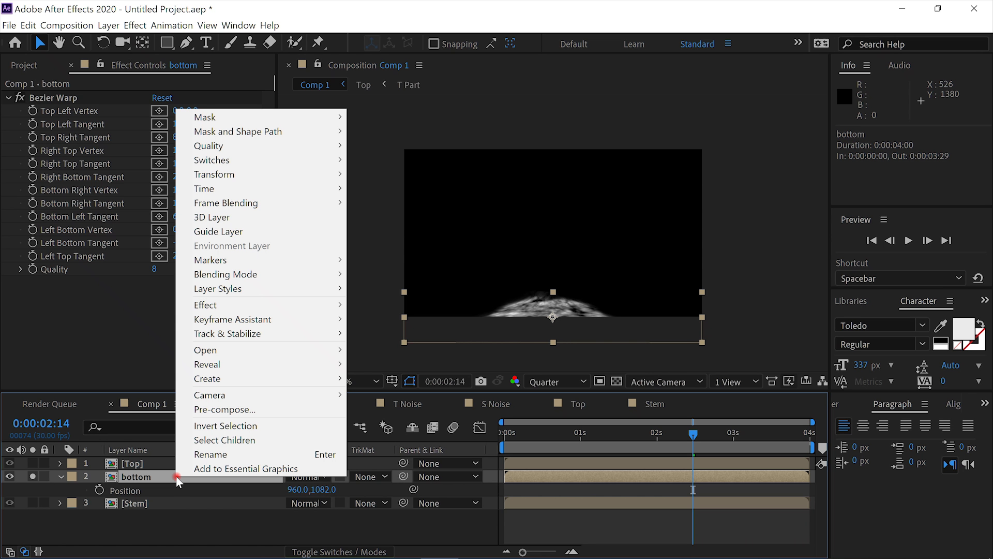
mouse_move(255, 183)
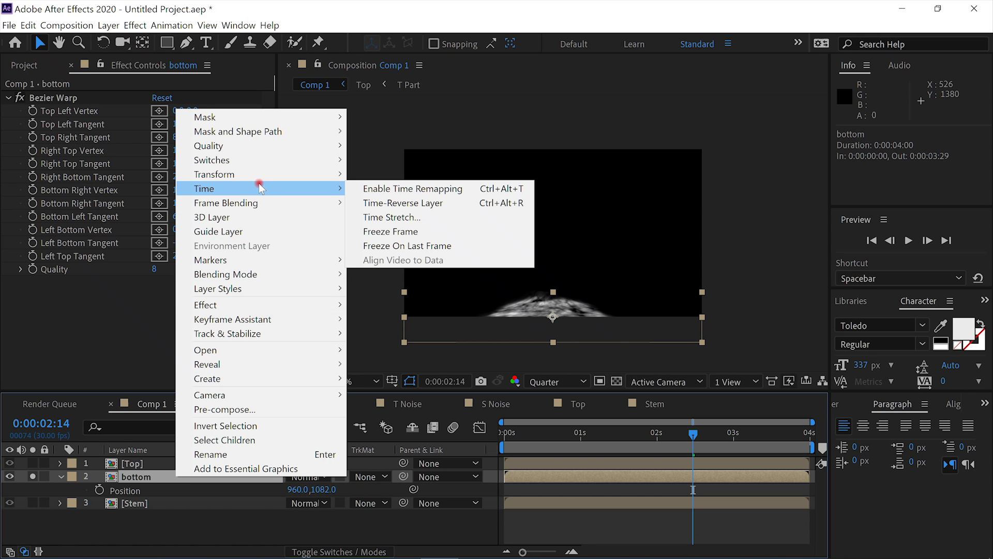
click(457, 205)
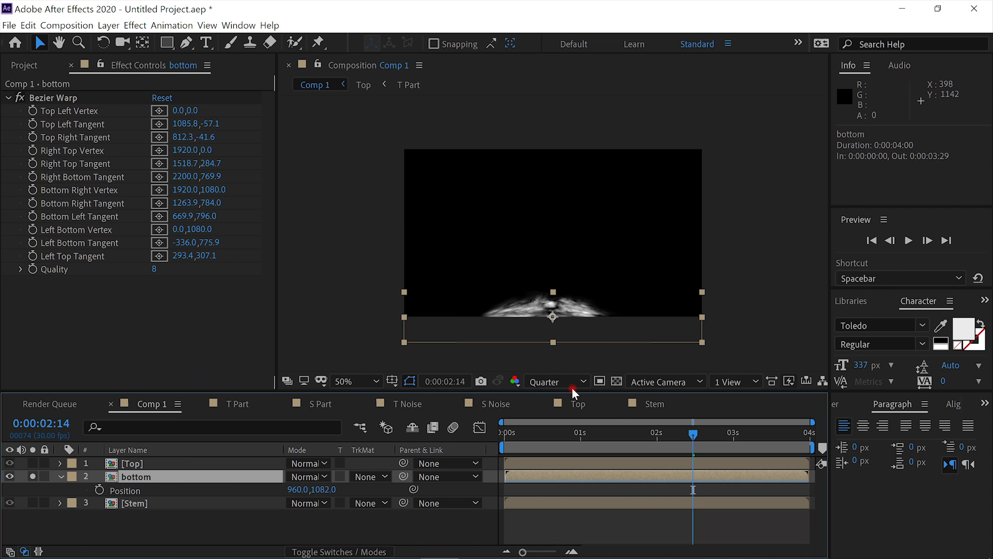
Turn off Solo on the bottom layer, preview the whole explosion from the first frame, and return the current time to 0:00:00:00
drag(619, 436, 84, 480)
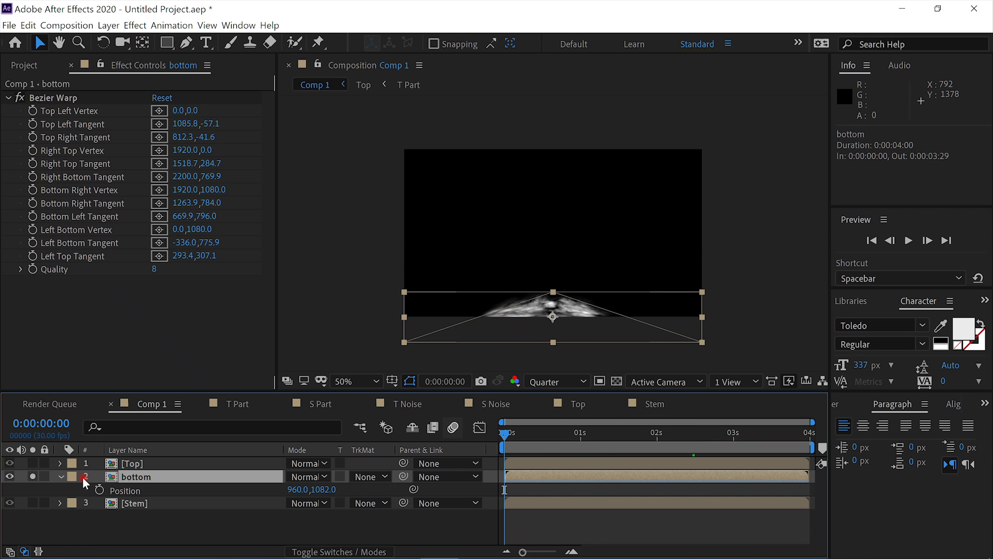
click(37, 476)
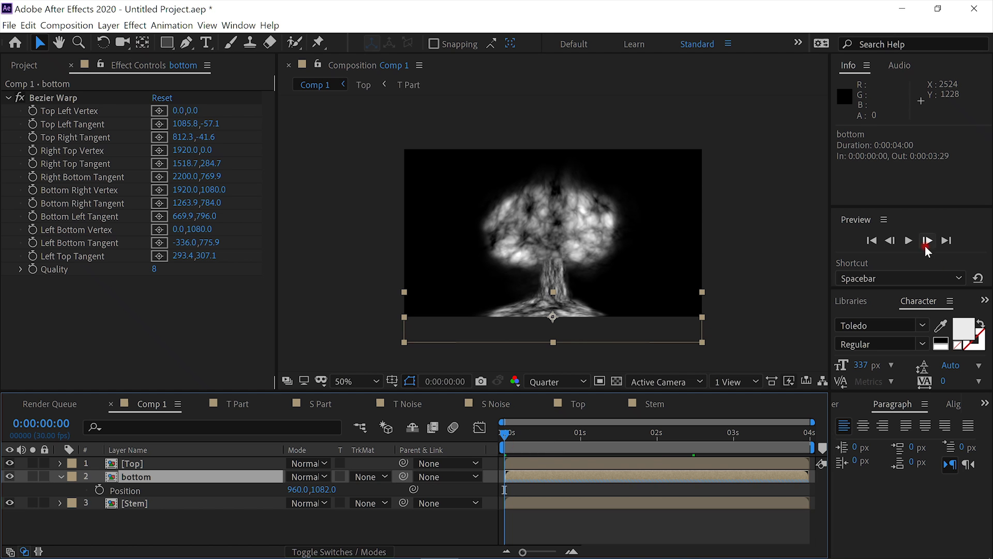
click(909, 240)
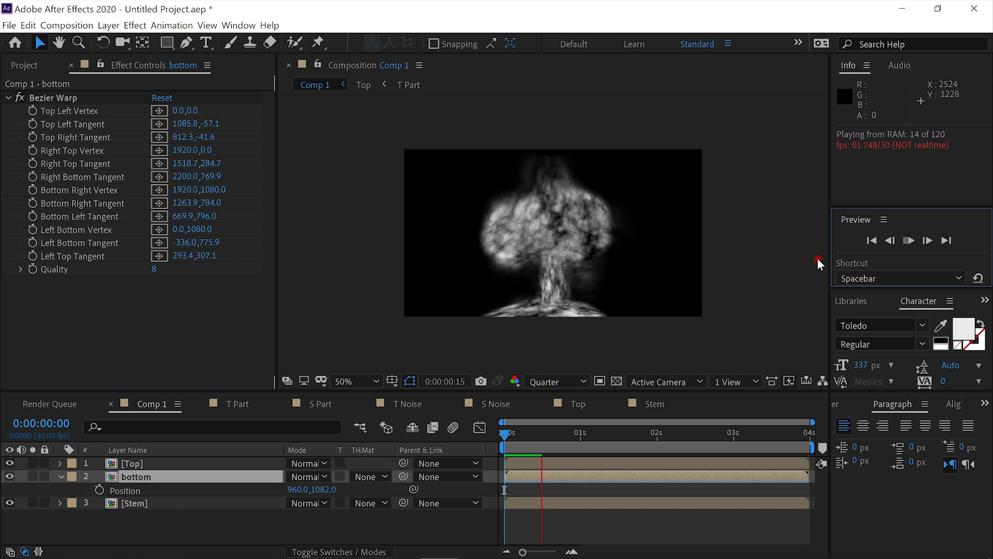
key(shift+slash)
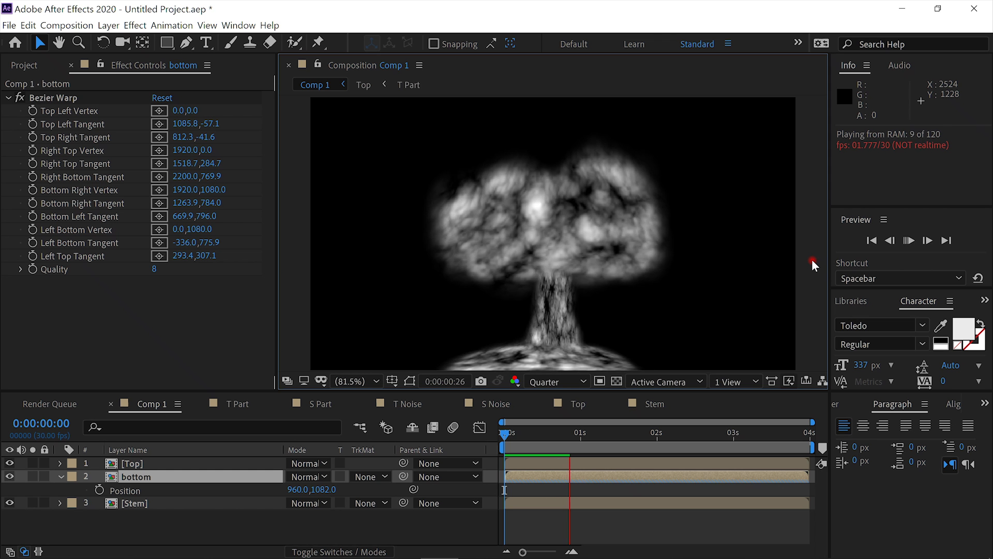
click(909, 247)
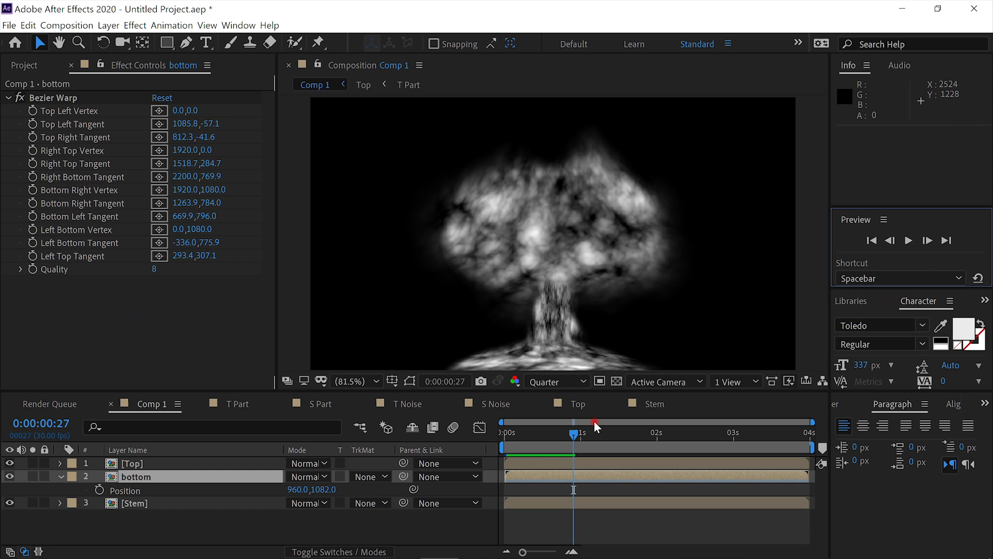
click(552, 431)
drag(548, 434, 478, 431)
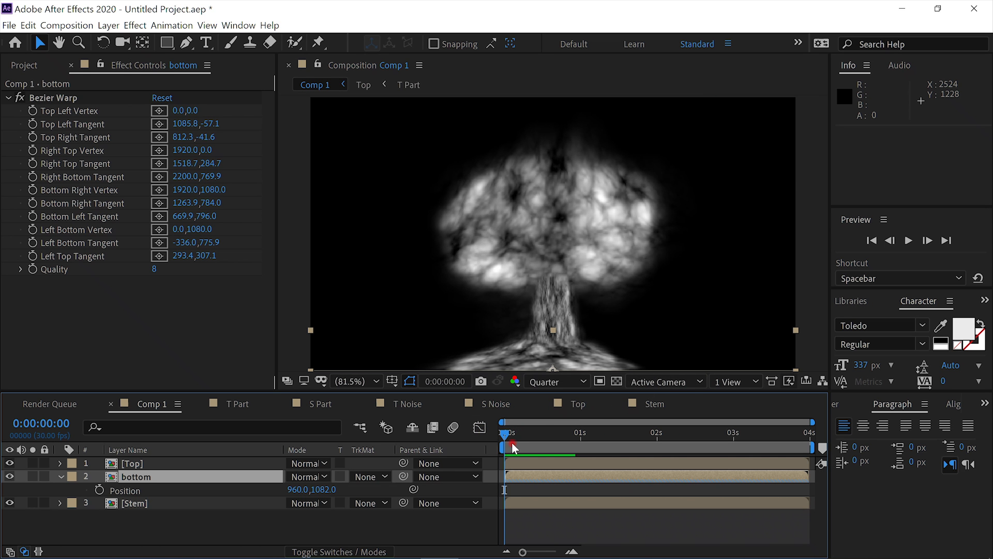
Refine the bottom layer's Bezier Warp, moving Right Top Tangent to about 1754, 338, Top Left Tangent to 1075, 62 and Top Right Tangent to 817, -38
click(213, 476)
click(54, 97)
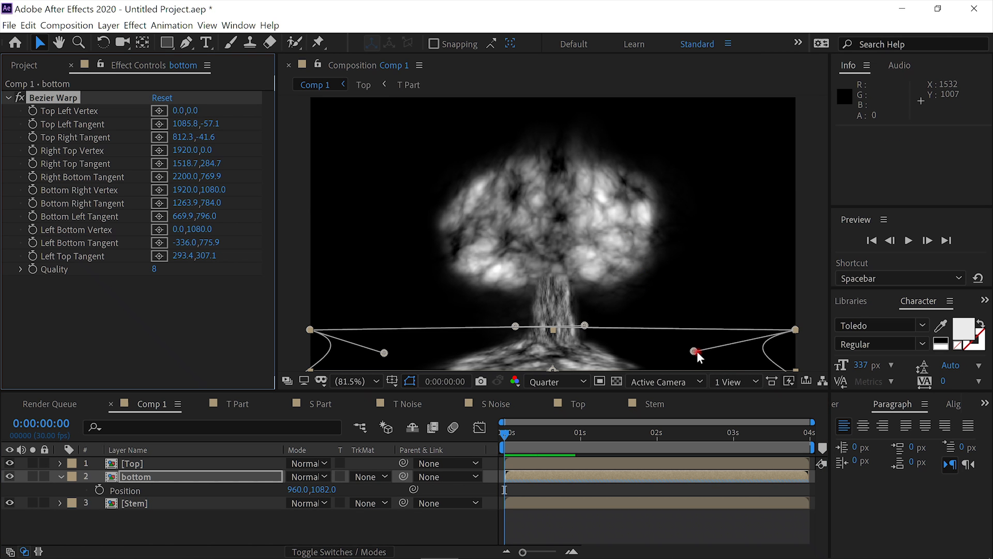
drag(696, 350, 760, 354)
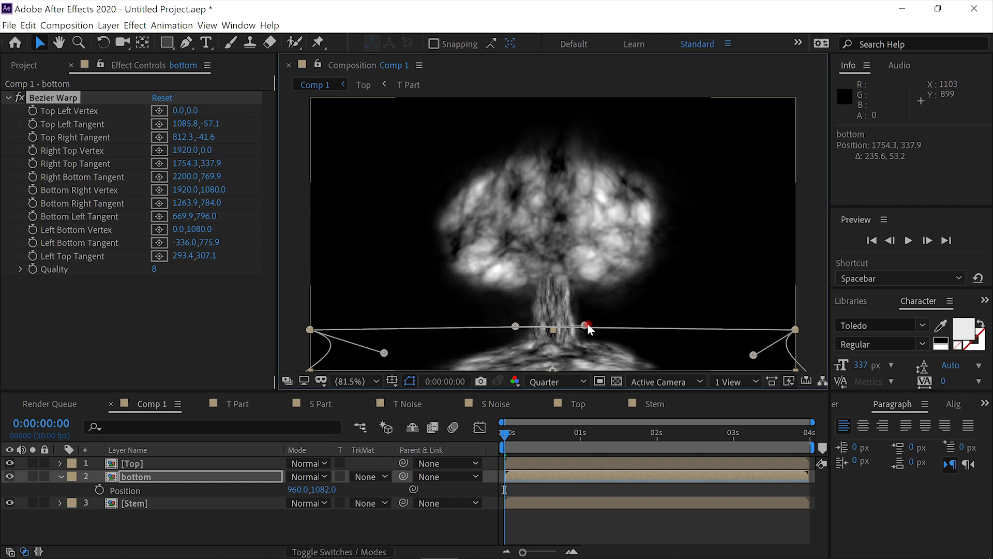
drag(586, 324, 584, 334)
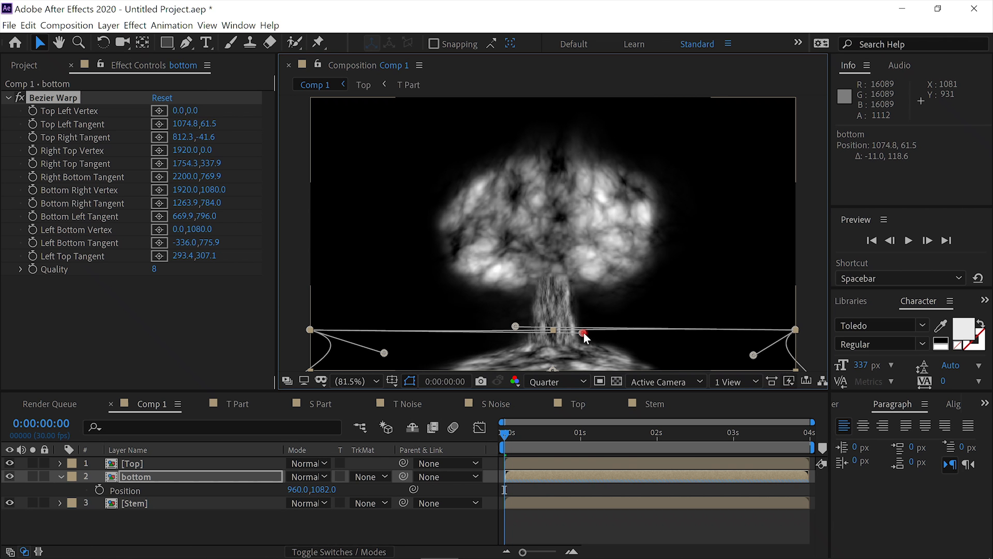
drag(519, 327, 517, 326)
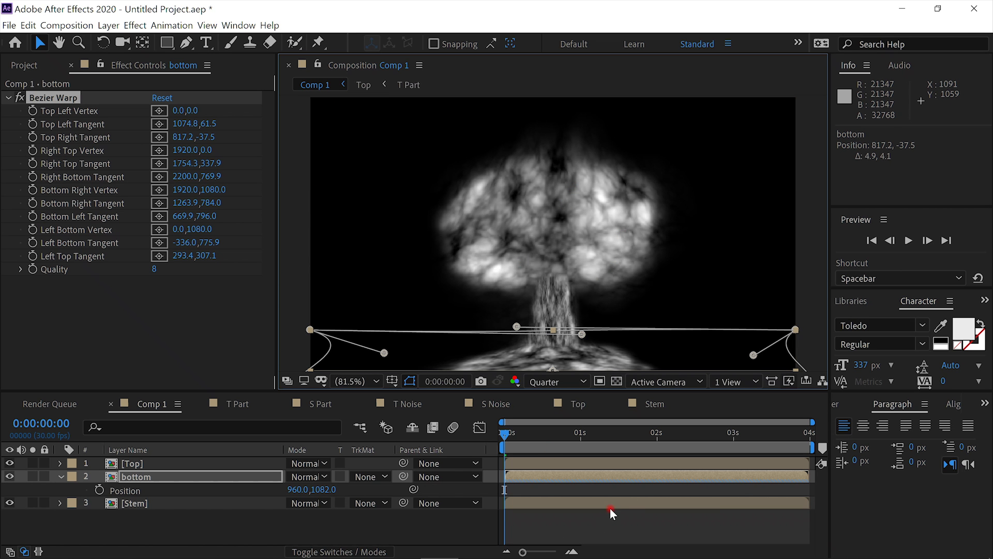
Deselect the bottom layer and preview the first second of the reshaped explosion
click(701, 515)
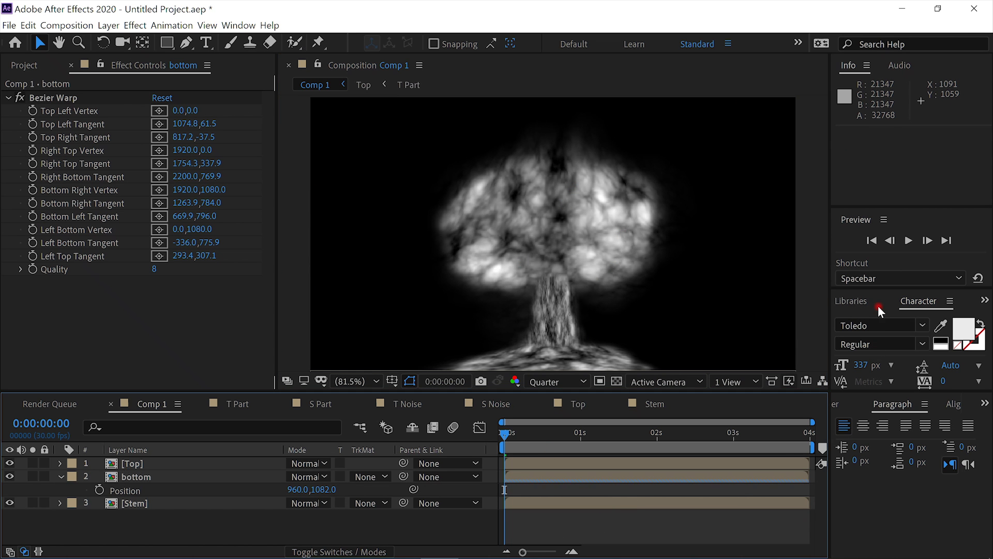
click(912, 240)
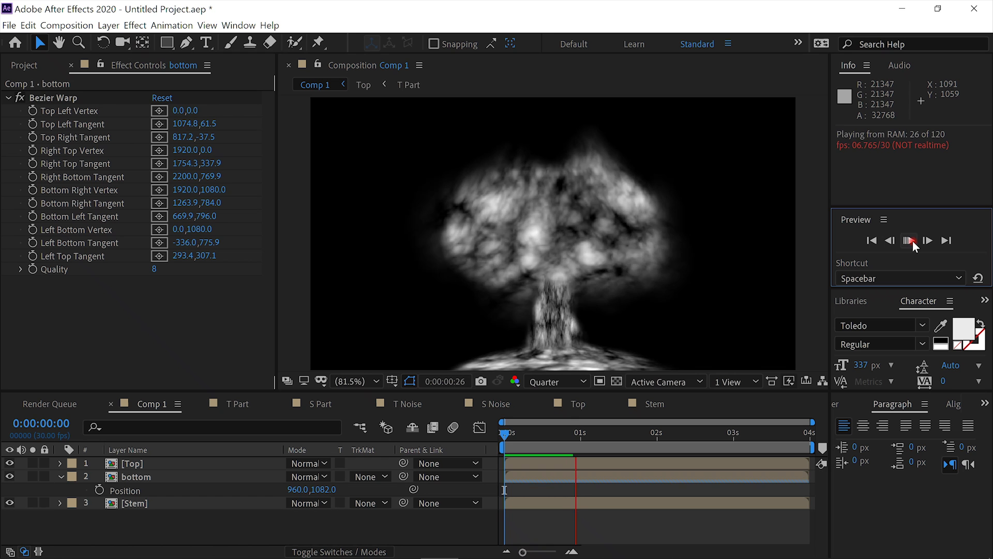
click(912, 240)
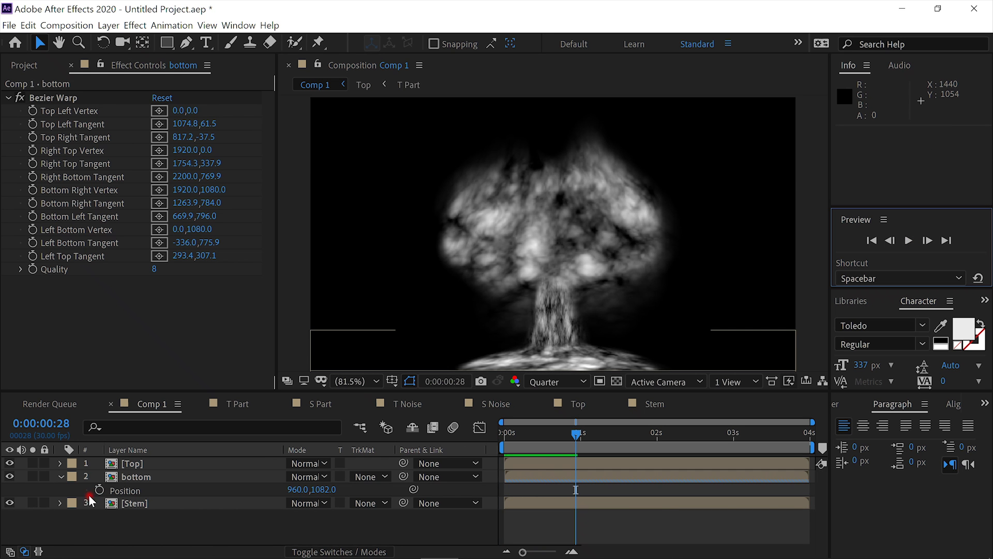
Pre-compose the Top, bottom and Stem layers together as "Base" and return to Comp 1
click(61, 476)
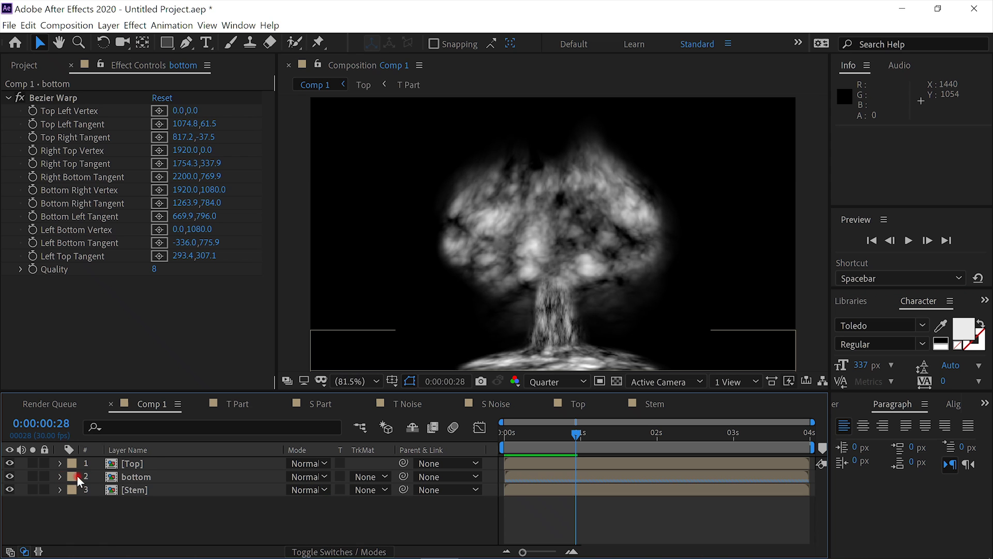
click(154, 464)
shift+click(160, 492)
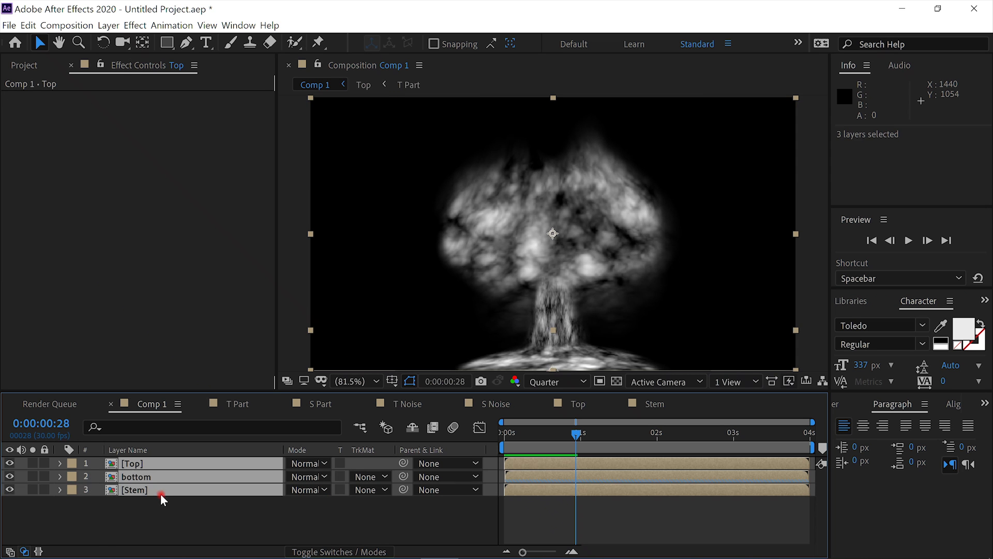
mouse_move(272, 557)
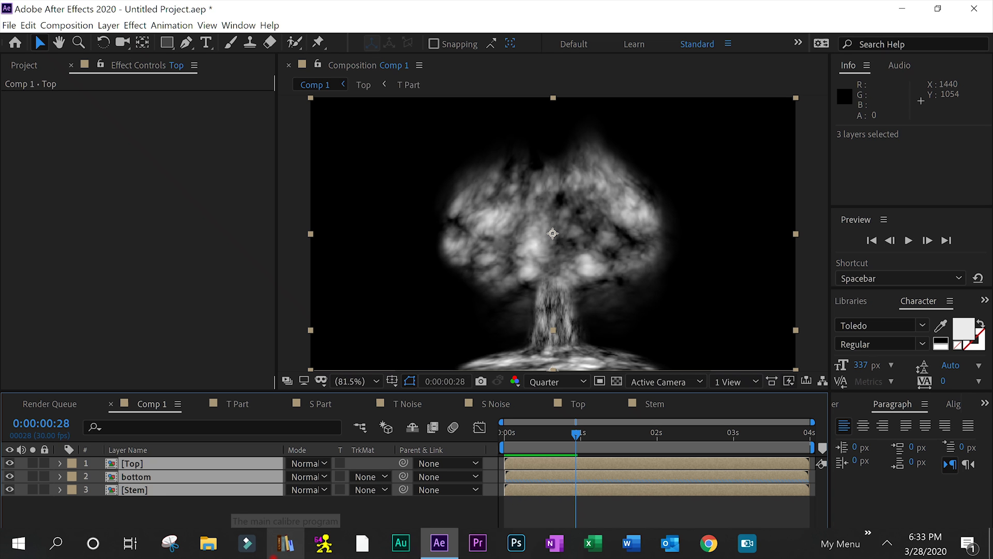
key(ctrl+shift+c)
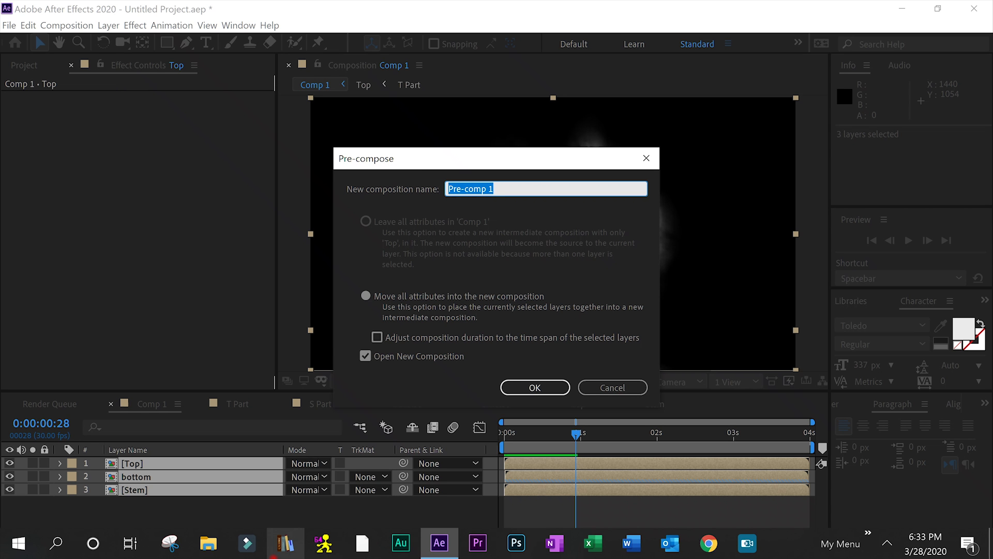
text(Base)
key(Return)
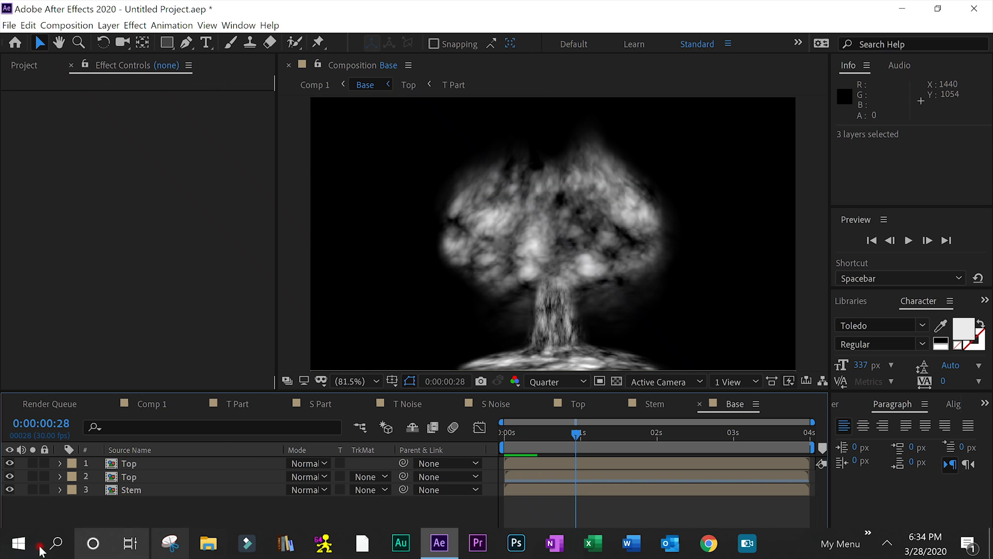
click(154, 406)
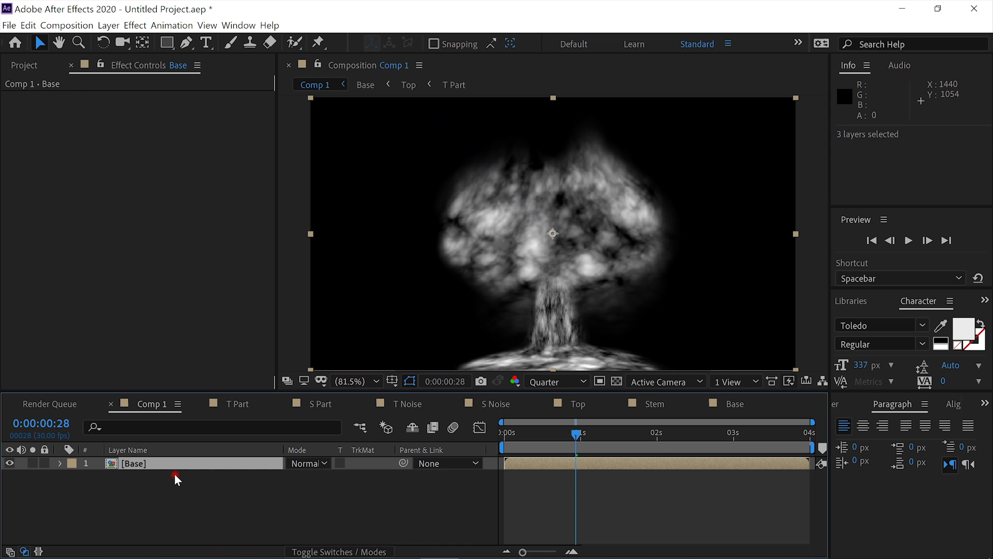
Apply the VC Color Vibrance effect to the Base layer
key(ctrl+space)
key(Escape)
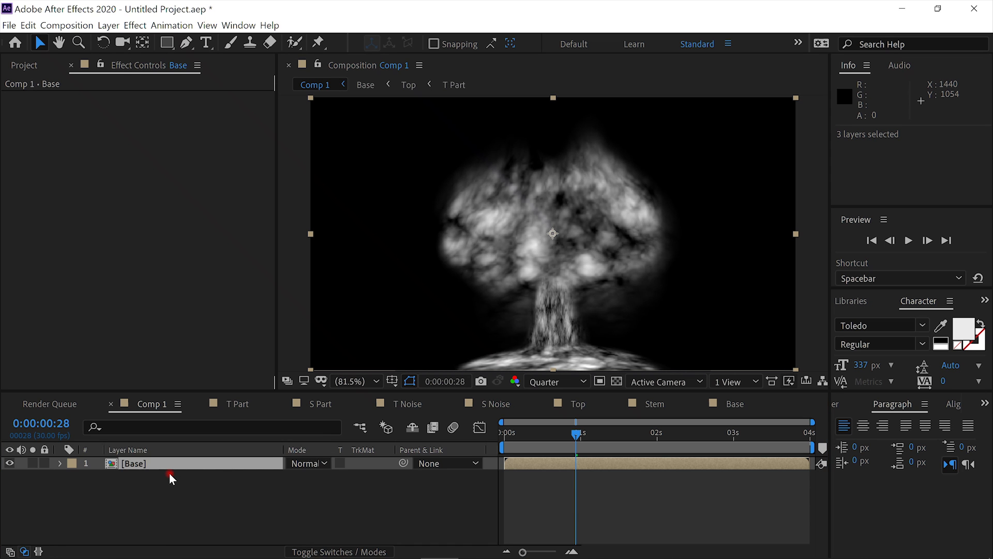
key(ctrl+space)
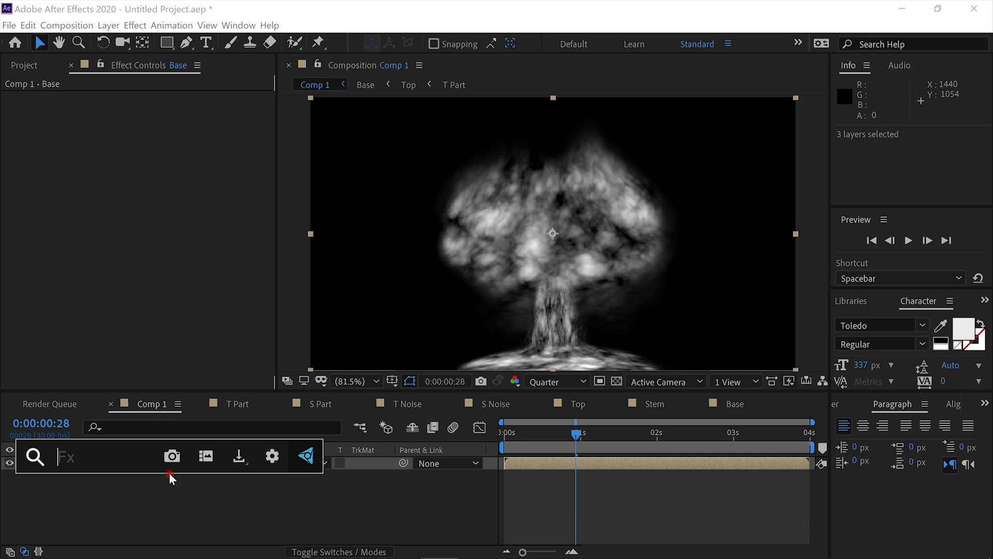
text(color)
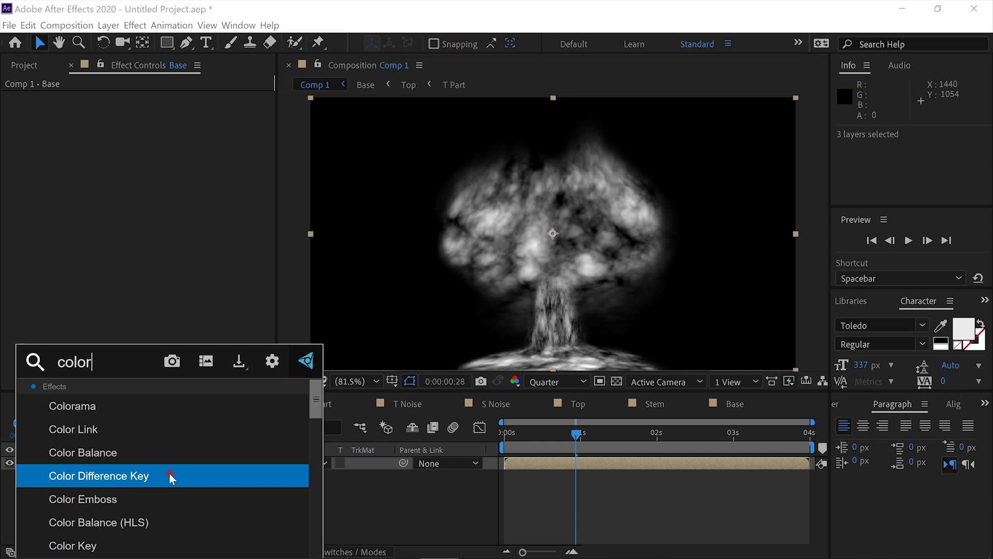
scroll(170, 473, down, 1)
text(v)
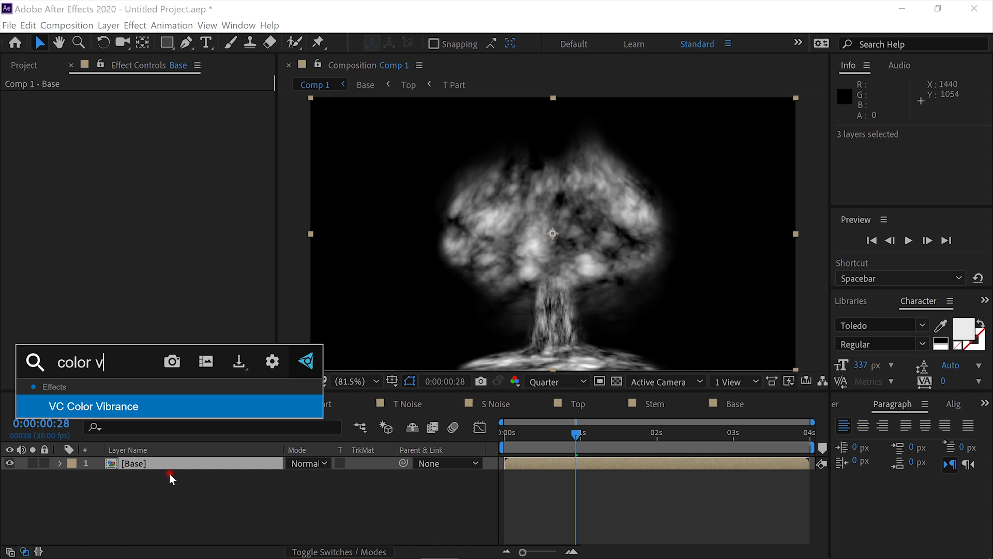
key(Return)
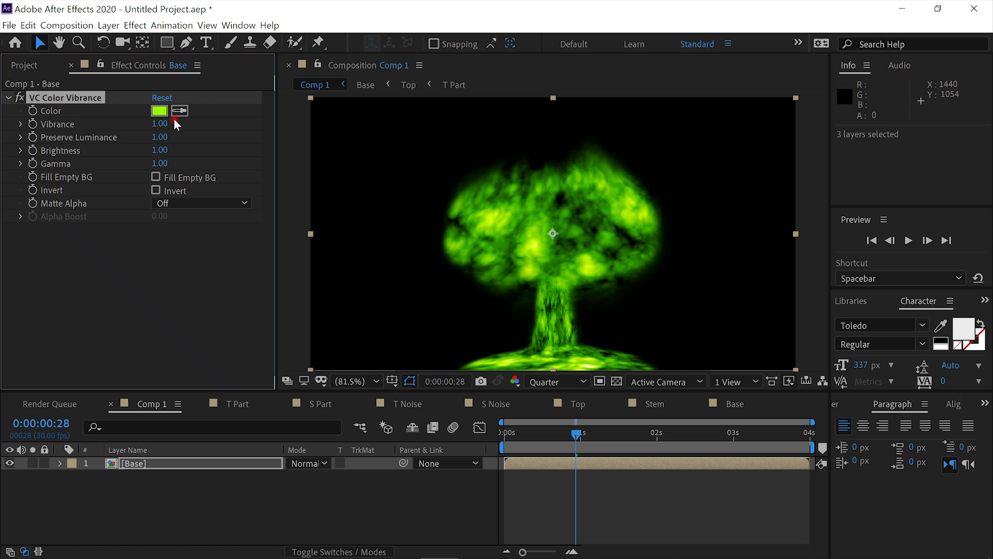
Set the VC Color Vibrance color on the Base layer to orange, FFA000
click(161, 112)
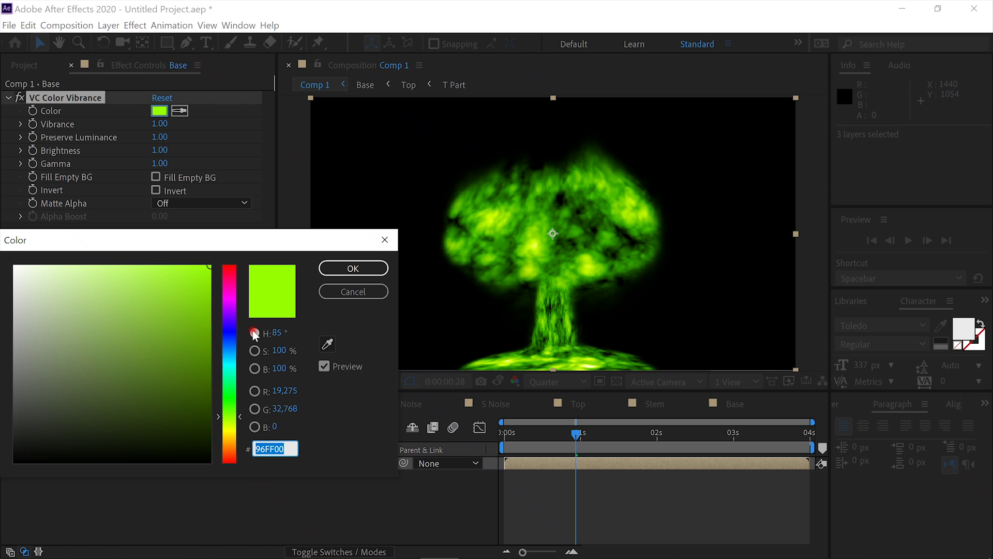
drag(238, 414, 234, 446)
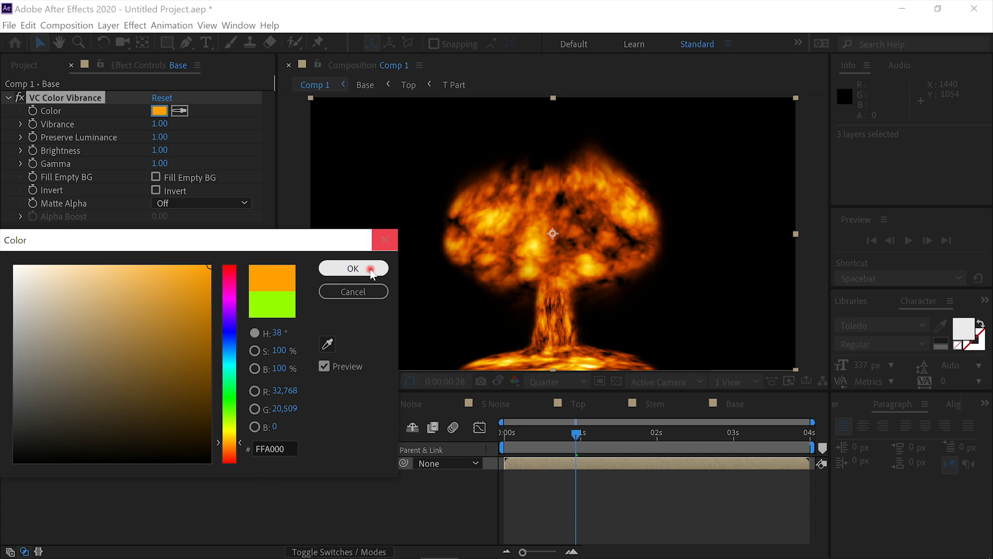
click(352, 268)
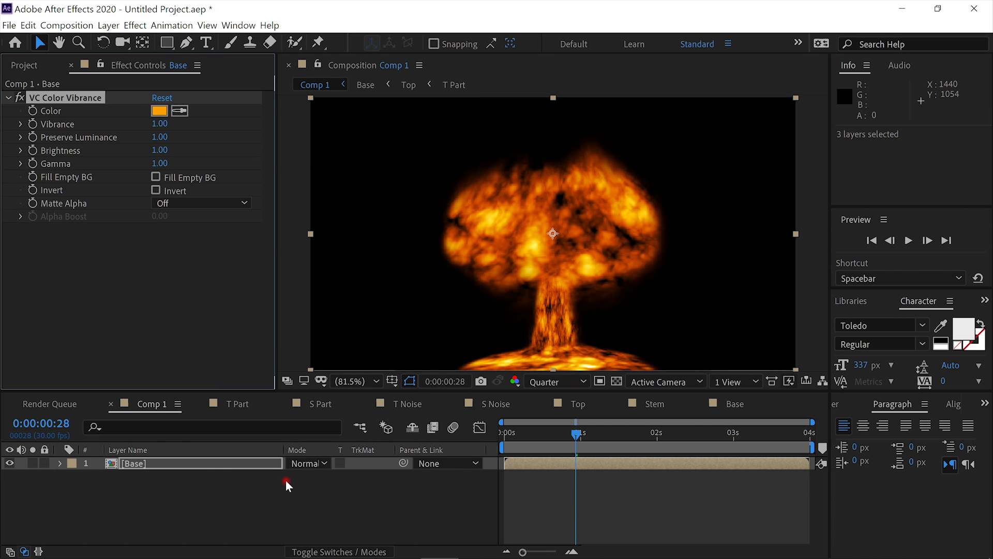
Add an adjustment layer above Base, apply Timewarp to it and set its Speed to 5
key(ctrl+alt+y)
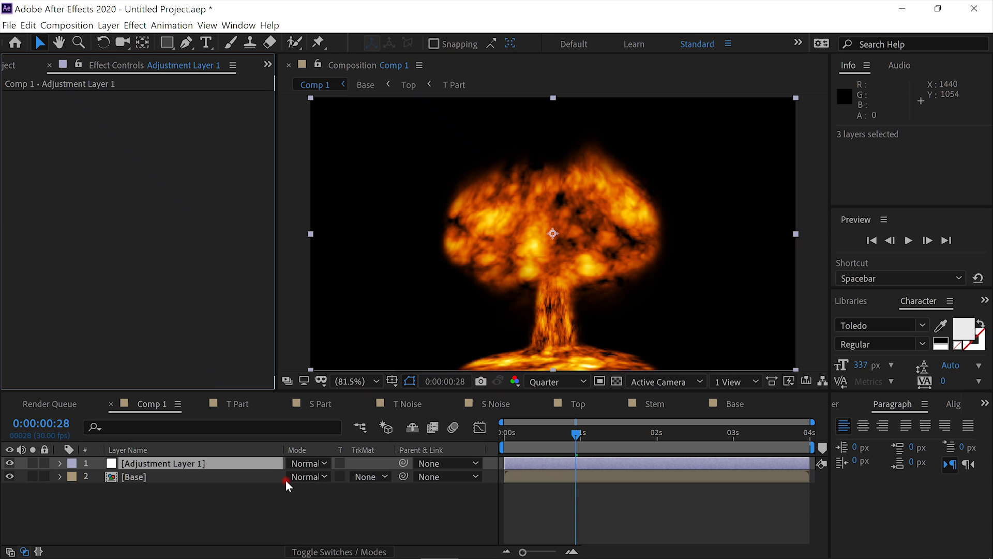
key(ctrl+space)
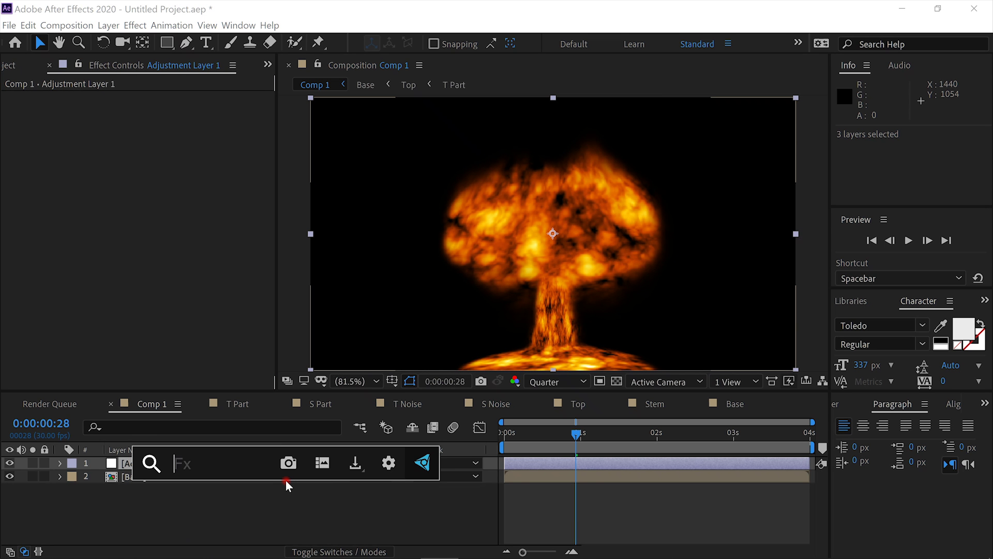
text(time)
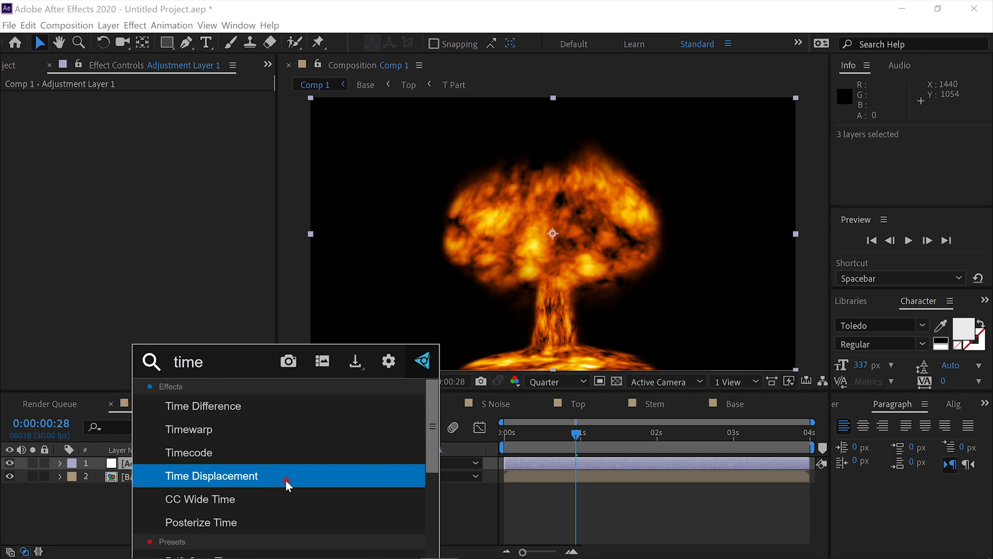
click(277, 438)
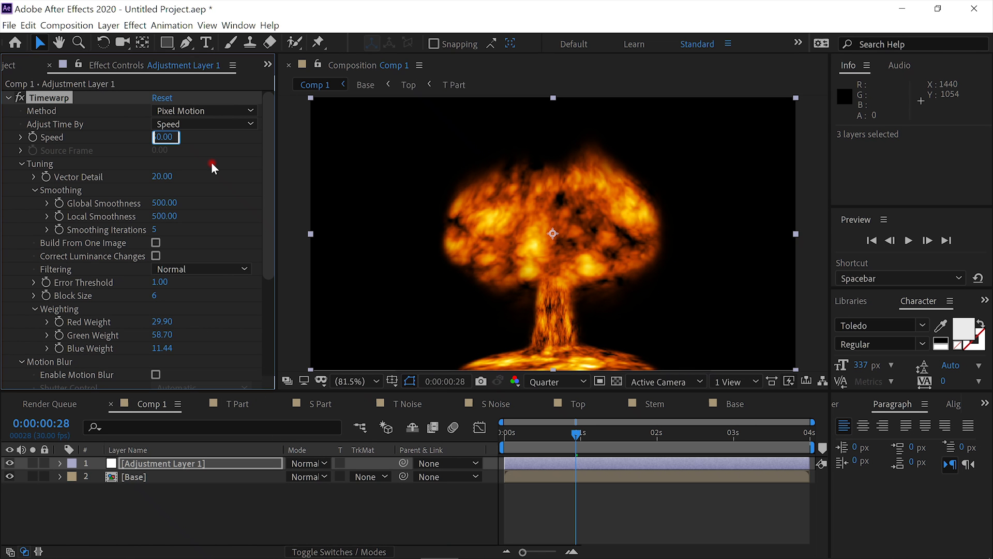
text(50)
text(5)
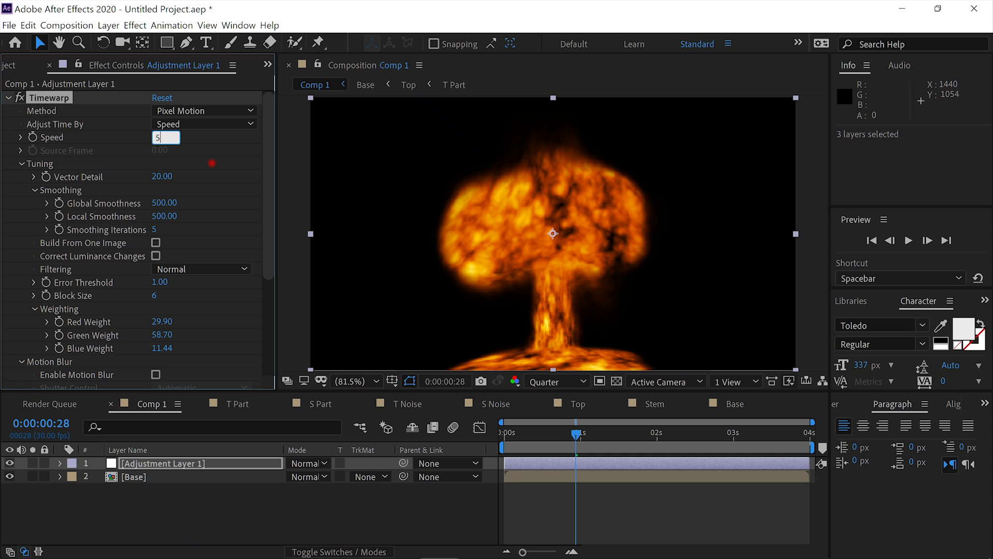
key(Return)
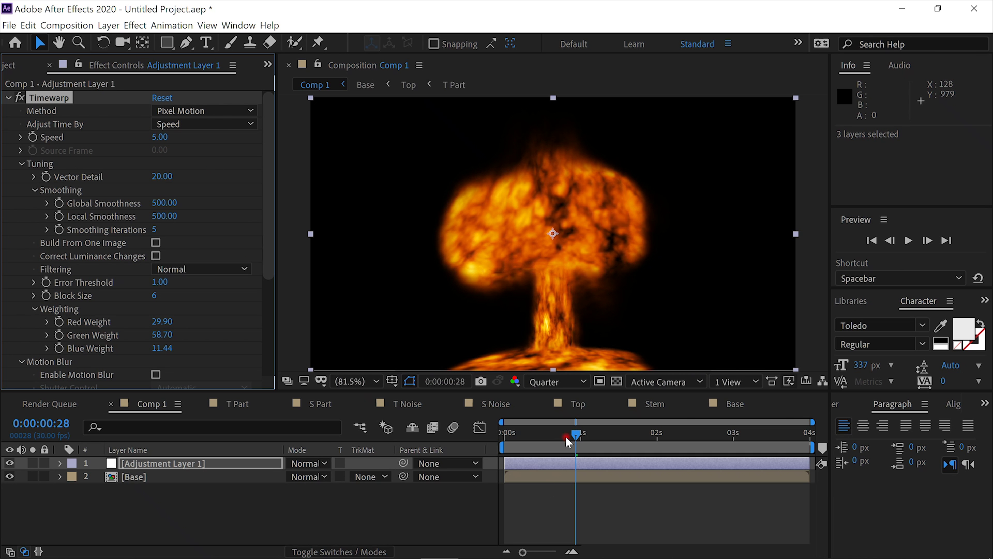
Return to the first frame, shorten the work area to the first two seconds and preview the slowed explosion
drag(557, 430, 448, 427)
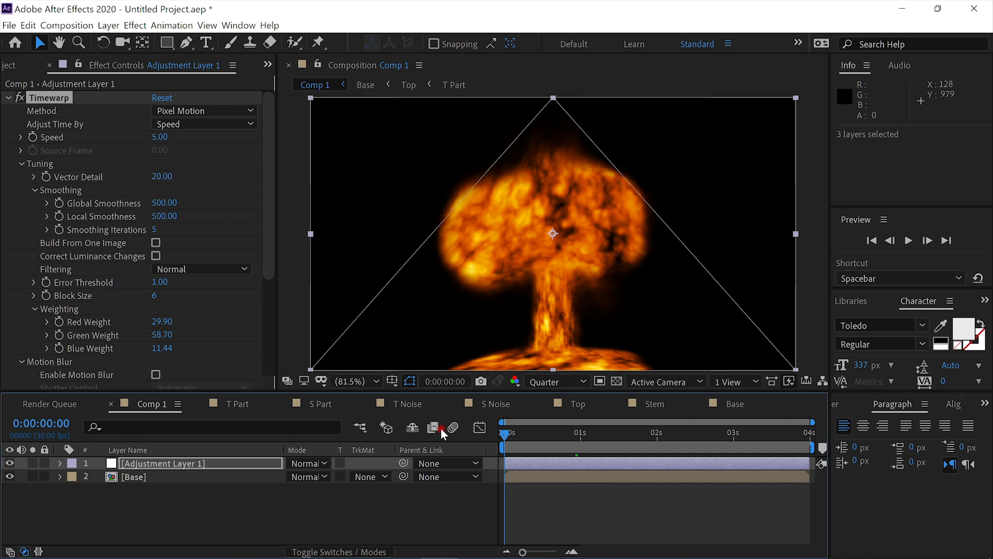
click(910, 243)
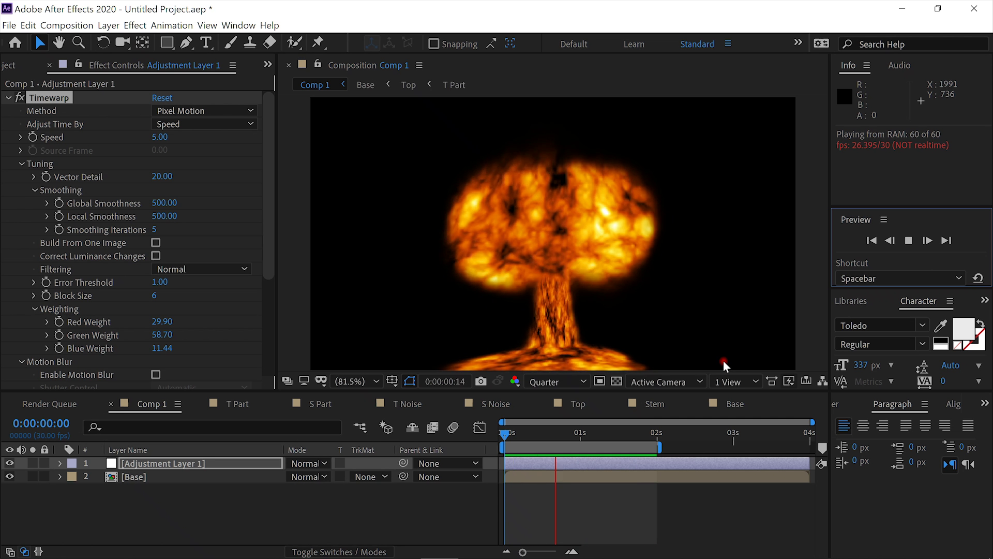
mouse_move(906, 554)
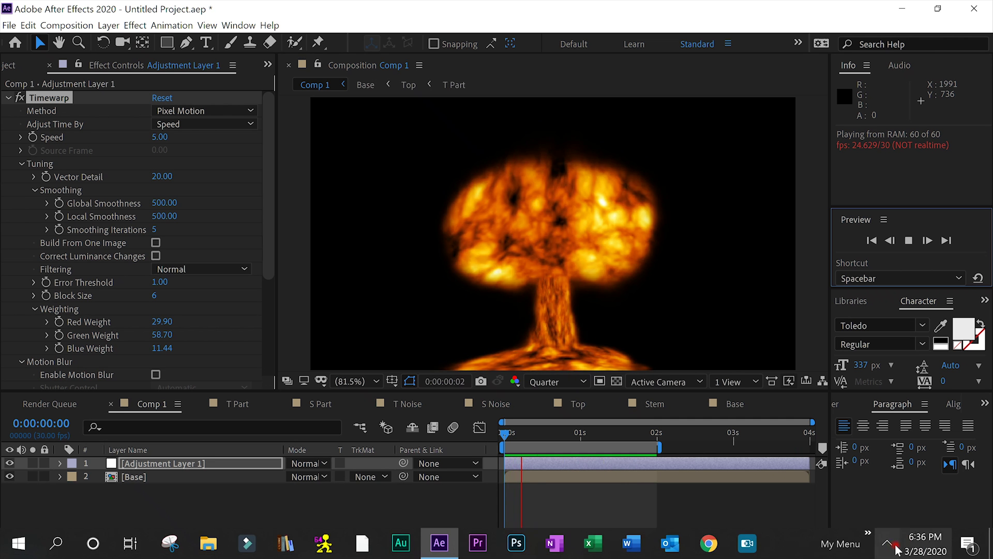
click(888, 543)
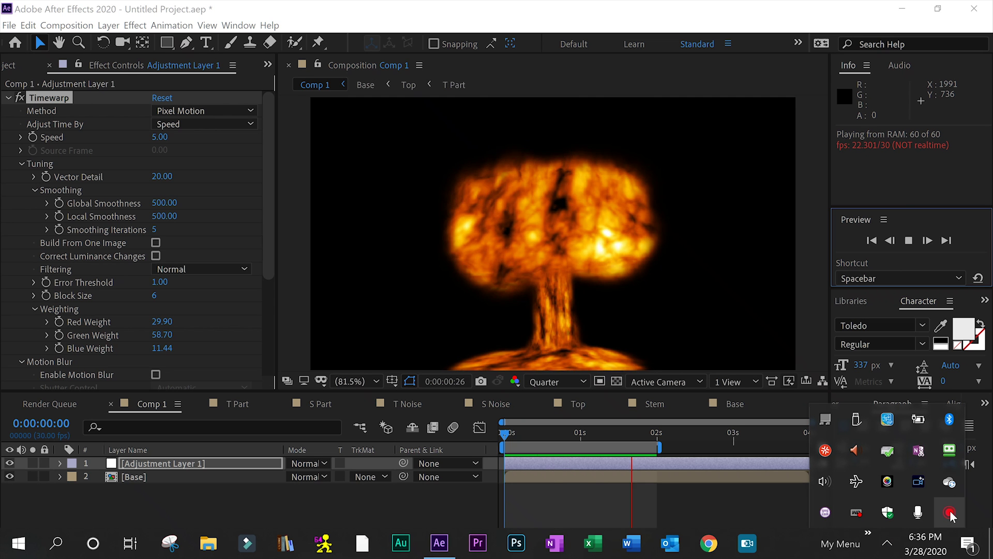